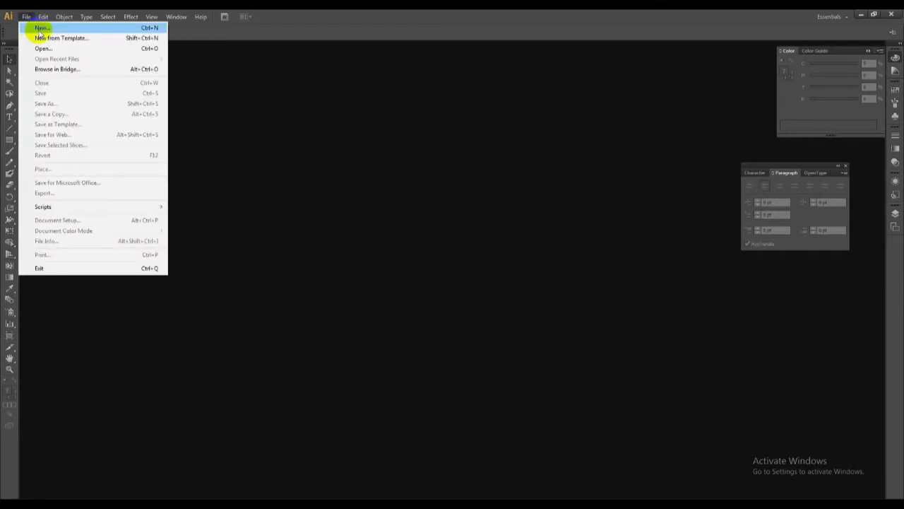
# Create a new A4 document and show its rulers in inches.
pyautogui.click(40, 28)
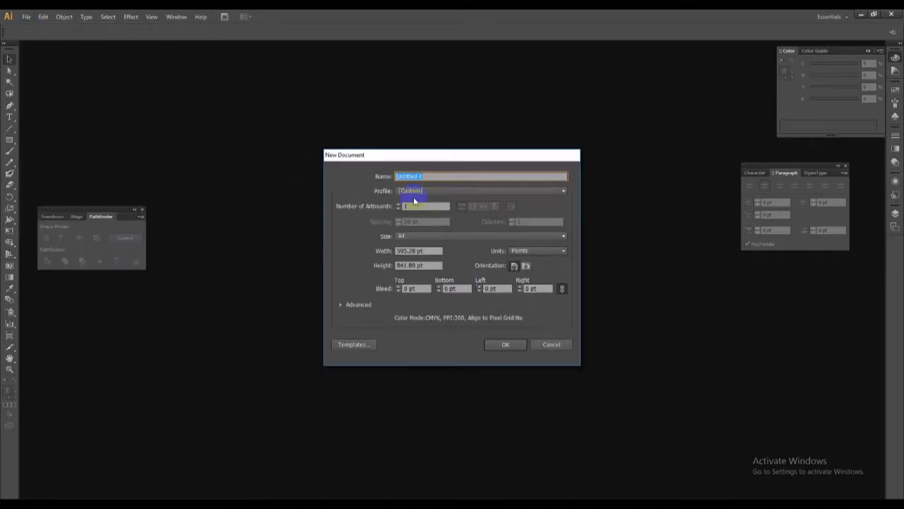
pyautogui.click(503, 345)
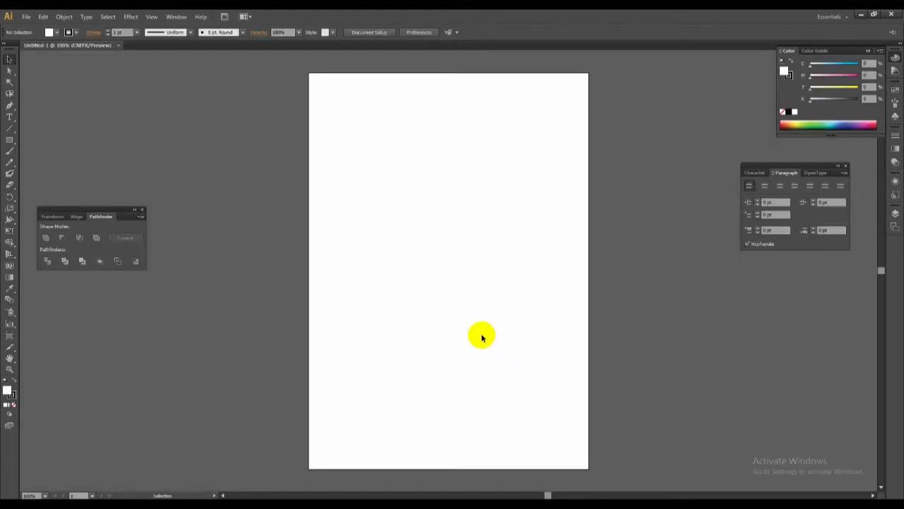
pyautogui.rightClick(400, 214)
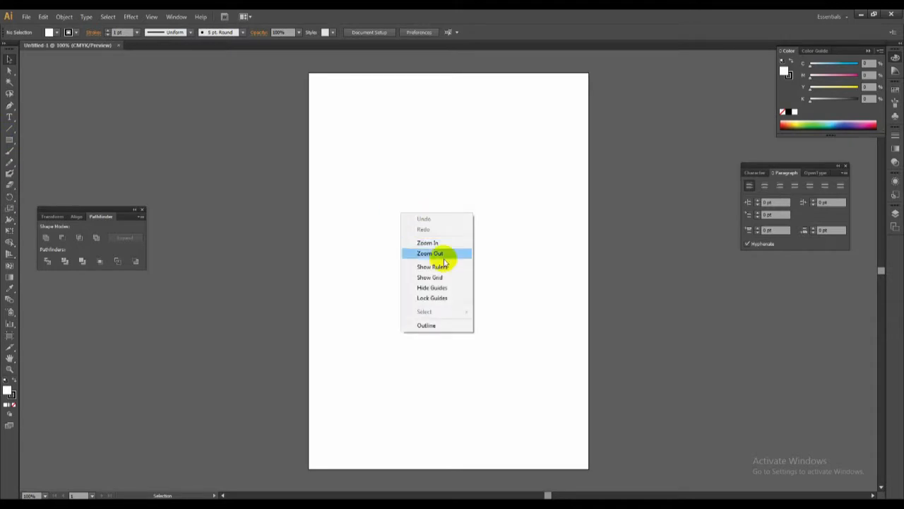
pyautogui.click(438, 178)
pyautogui.rightClick(438, 178)
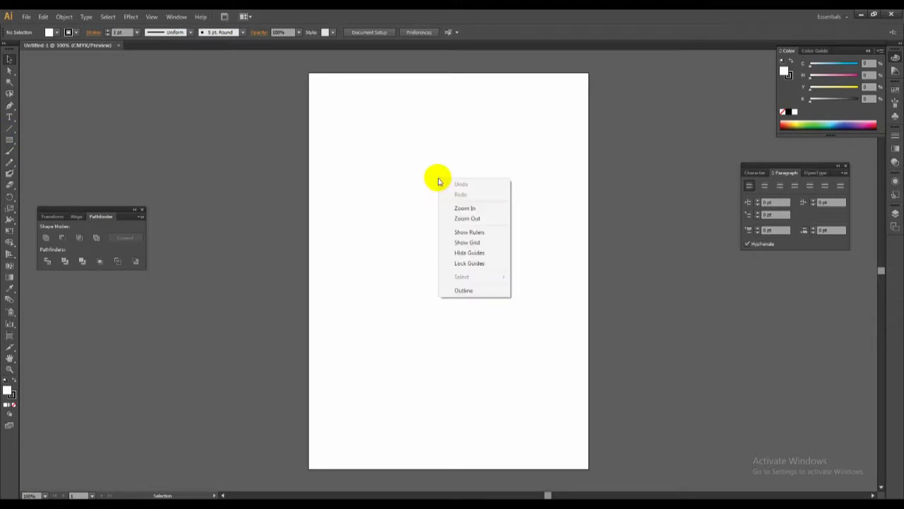
pyautogui.click(482, 235)
pyautogui.rightClick(475, 54)
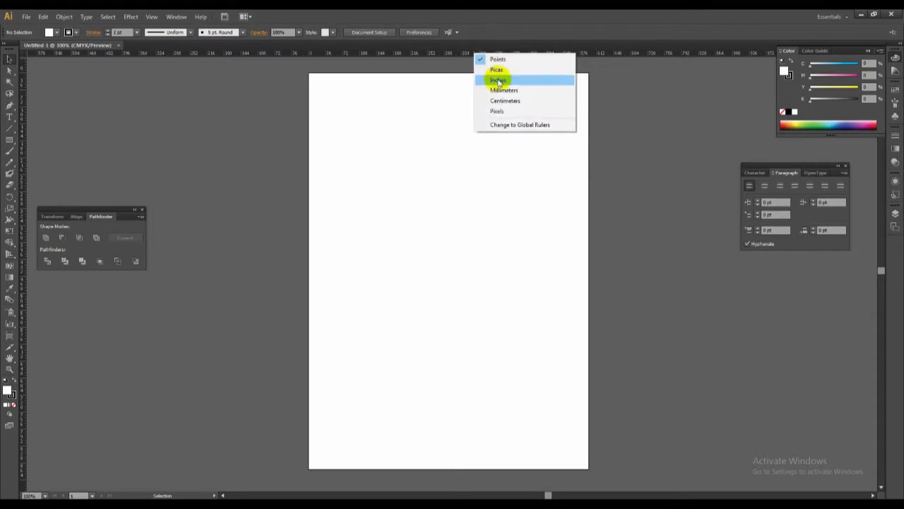
pyautogui.click(498, 81)
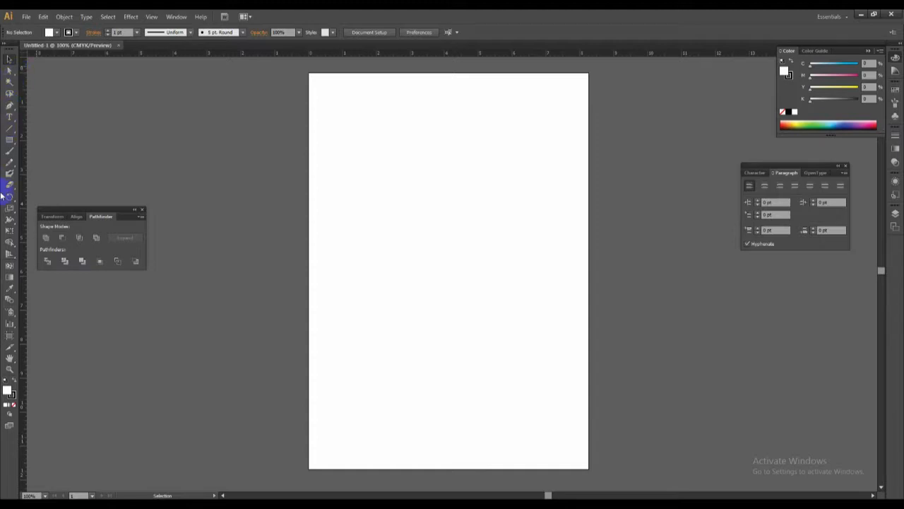
# Draw a rectangle 3.25 in wide and 2 in high on the artboard.
pyautogui.click(9, 143)
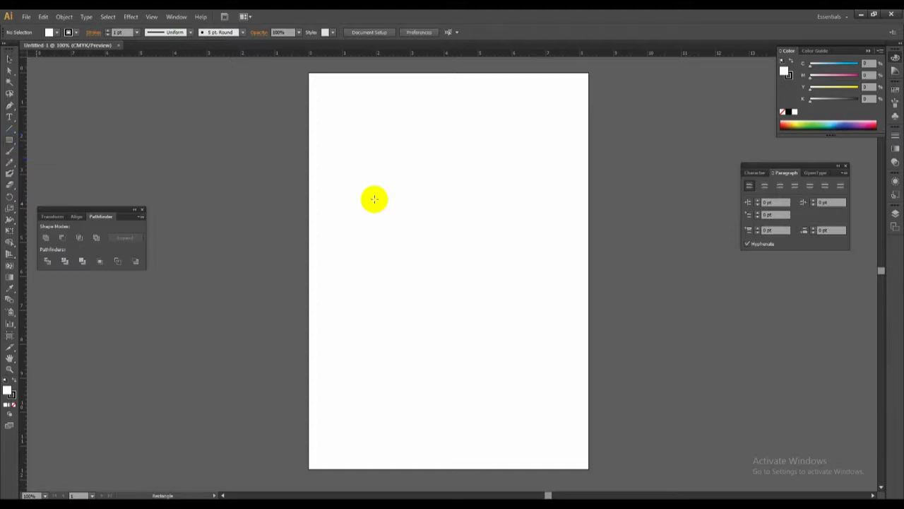
pyautogui.click(426, 234)
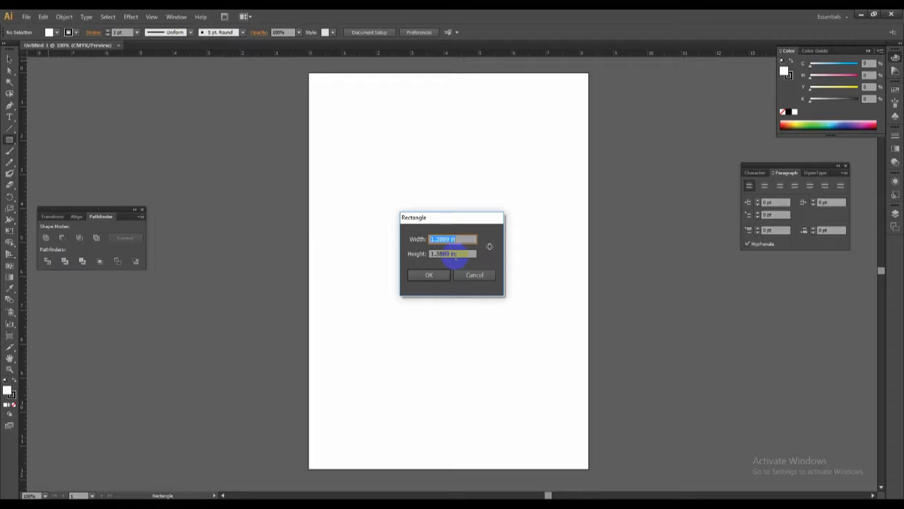
pyautogui.write('3.25')
pyautogui.press('Tab')
pyautogui.write('2')
pyautogui.press('Return')
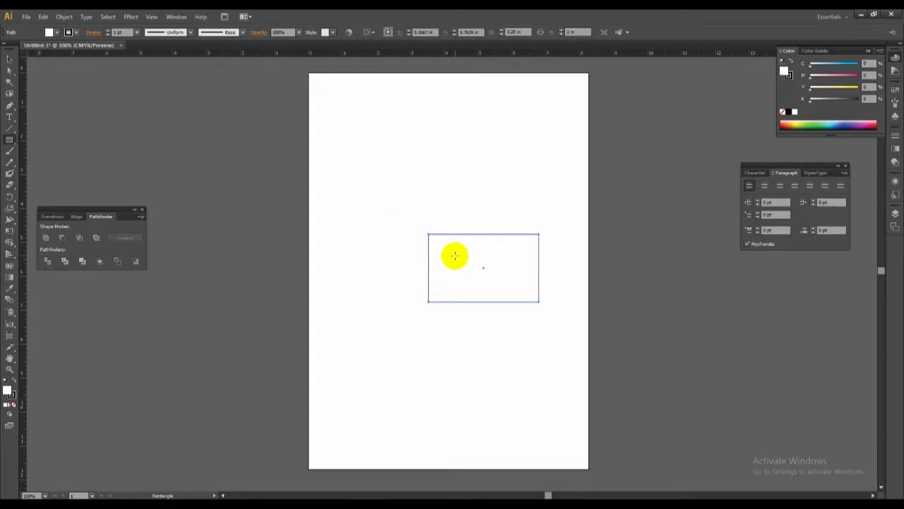
# Move the rectangle up and left toward the artboard's centre, to about X 4.26 in, Y 4.69 in.
pyautogui.moveTo(467, 303); pyautogui.dragTo(436, 268)
pyautogui.press('z')
pyautogui.moveTo(370, 191); pyautogui.dragTo(569, 301)
pyautogui.moveTo(505, 265); pyautogui.dragTo(561, 302)
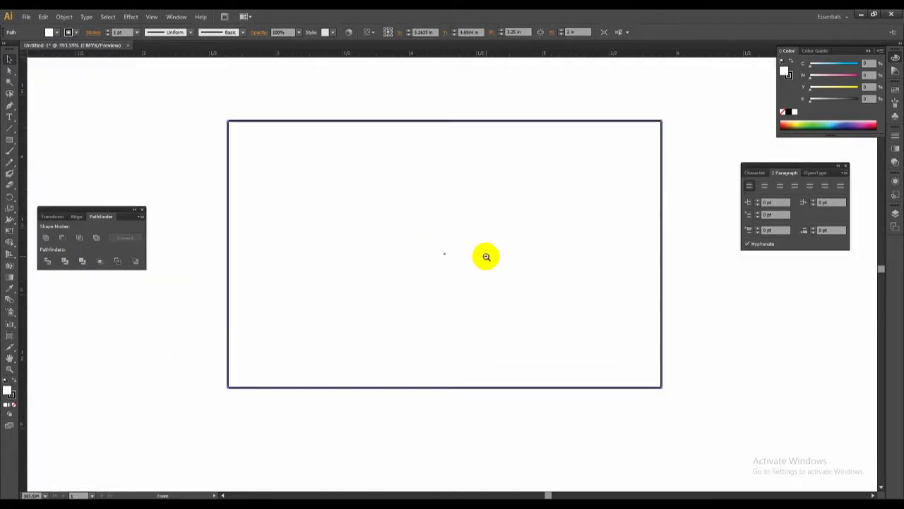
pyautogui.keyDown('ctrl'); pyautogui.keyDown('alt'); pyautogui.click(487, 256); pyautogui.keyUp('alt'); pyautogui.keyUp('ctrl')
pyautogui.keyDown('ctrl'); pyautogui.keyDown('alt'); pyautogui.click(486, 257); pyautogui.keyUp('alt'); pyautogui.keyUp('ctrl')
pyautogui.moveTo(418, 260); pyautogui.dragTo(493, 263)
pyautogui.press('v')
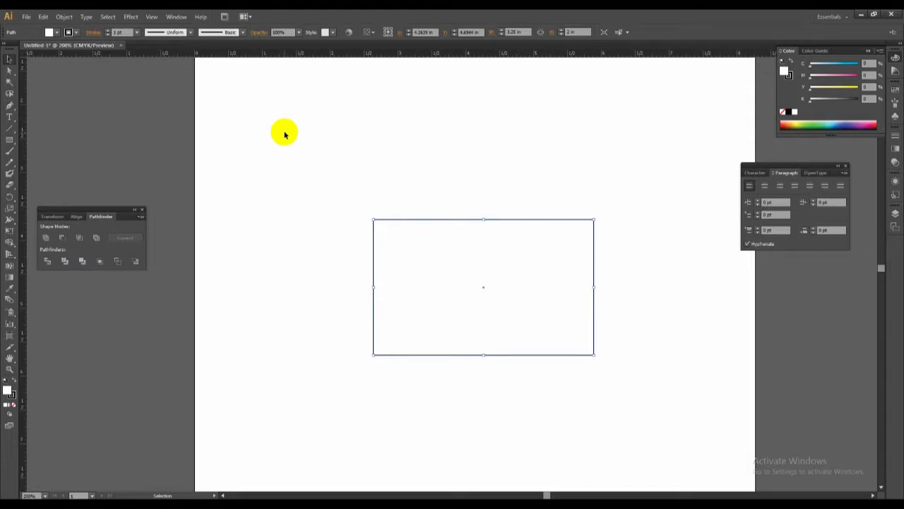
# Offset the rectangle's path inward to create an inner margin rectangle of about 2.86 × 1.61 in.
pyautogui.click(63, 17)
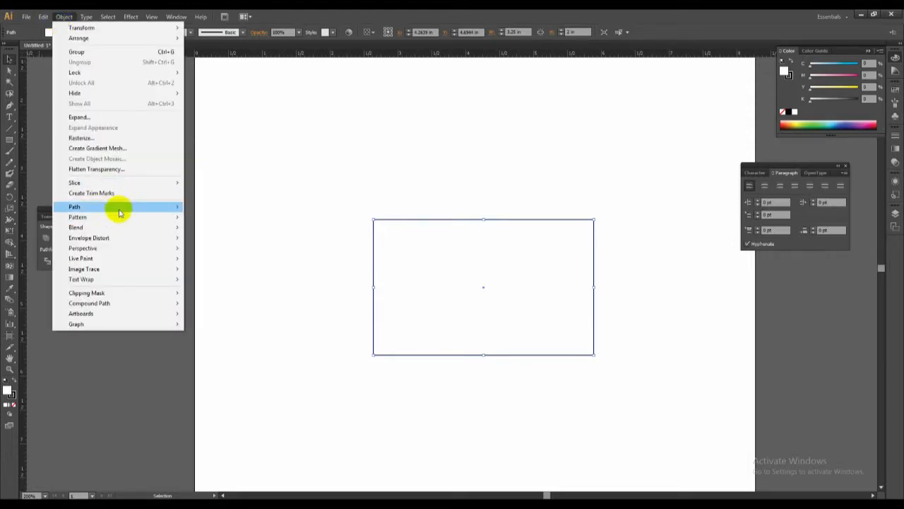
pyautogui.moveTo(120, 212)
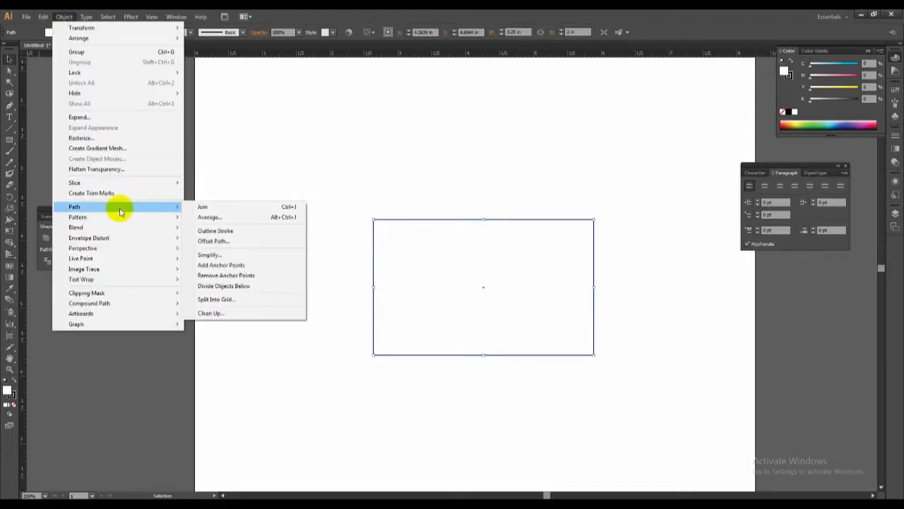
pyautogui.click(222, 244)
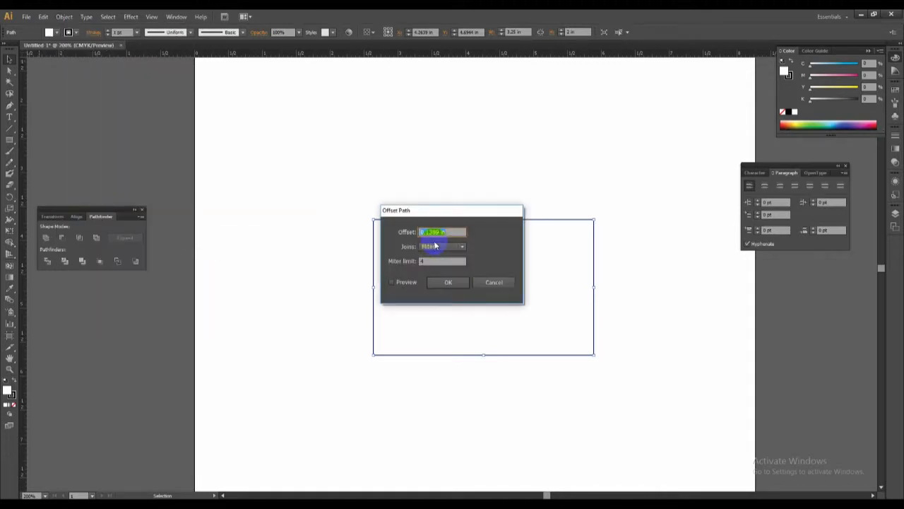
pyautogui.write('1')
pyautogui.click(439, 281)
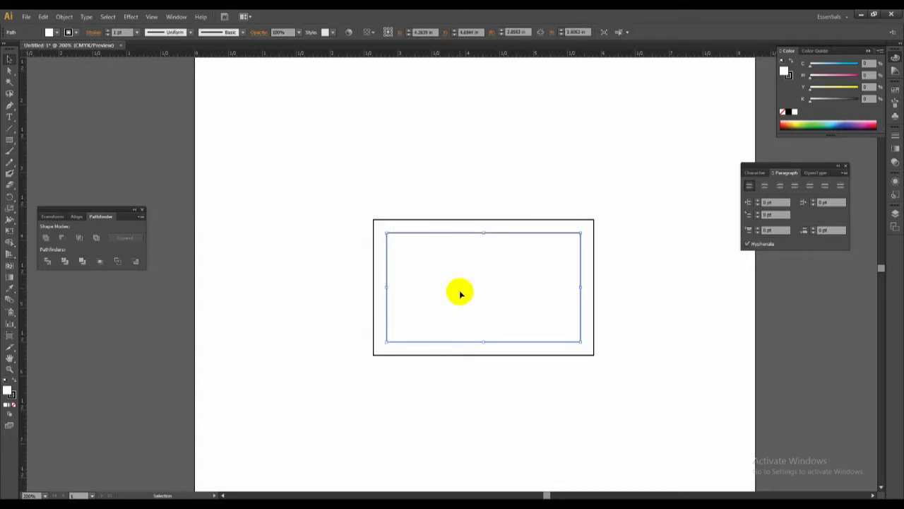
# Remove the fill from both rectangles, keeping their black outlines, and clear the selection.
pyautogui.moveTo(416, 188); pyautogui.dragTo(519, 351)
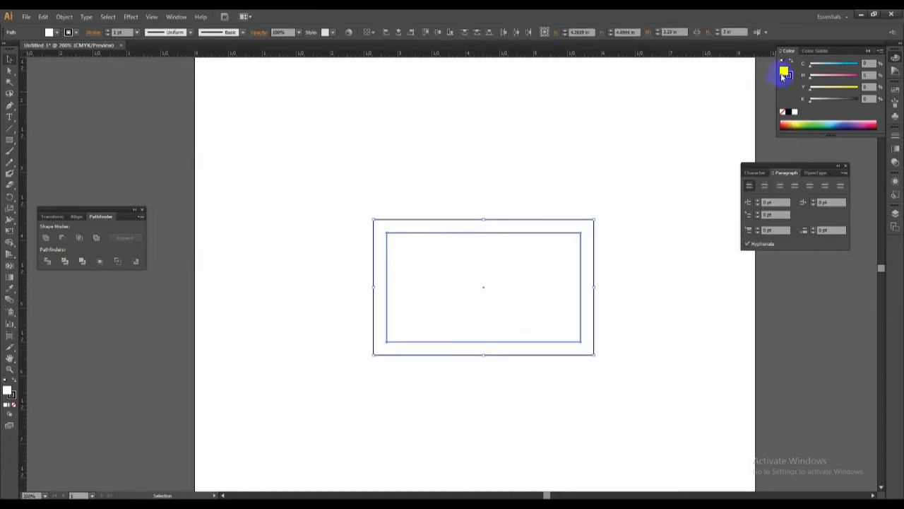
pyautogui.click(782, 113)
pyautogui.click(544, 204)
pyautogui.click(544, 233)
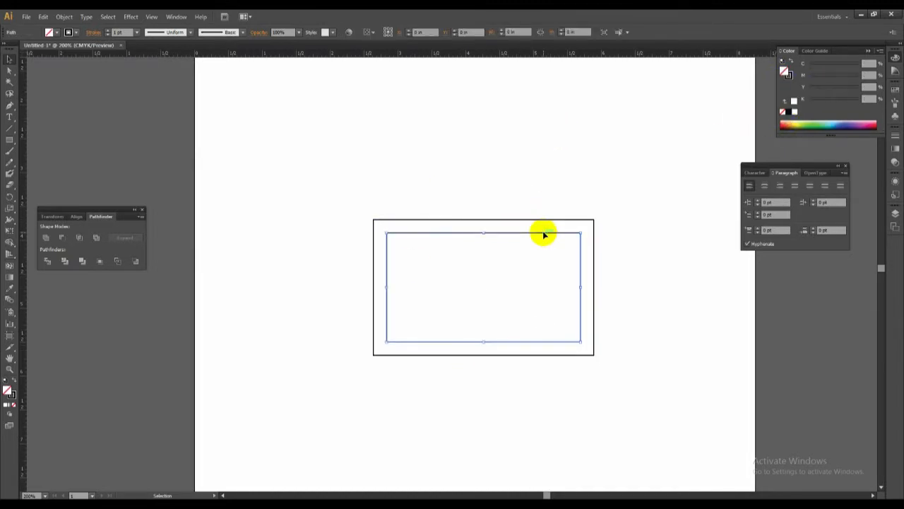
pyautogui.press('a')
pyautogui.click(630, 300)
pyautogui.press('v')
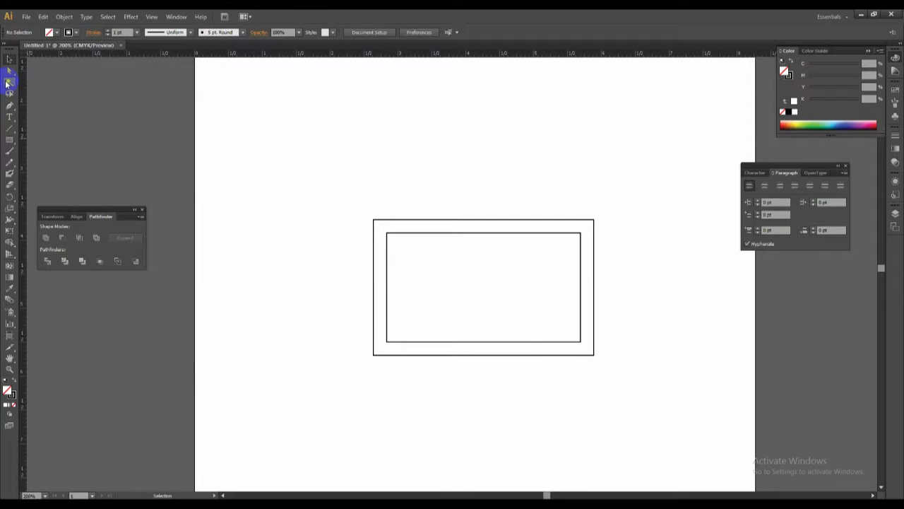
# Add the cardholder's full name as text near the inner rectangle's upper-right corner and shift it inside the margin.
pyautogui.click(11, 119)
pyautogui.hotkey('ctrl', 'space')
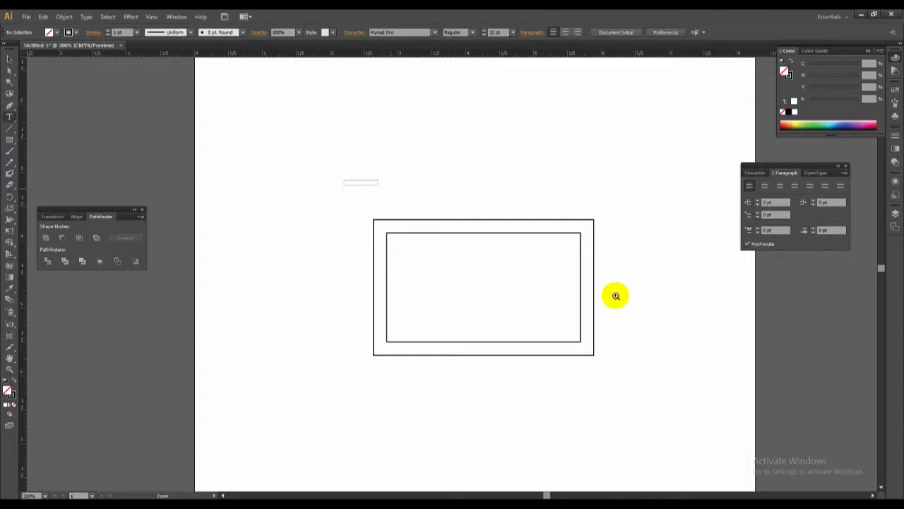
pyautogui.moveTo(617, 296); pyautogui.dragTo(705, 355)
pyautogui.click(442, 224)
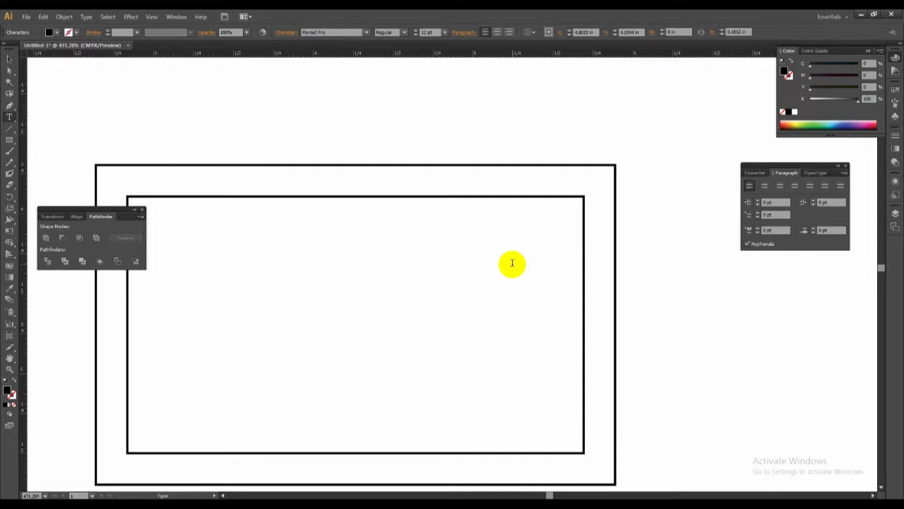
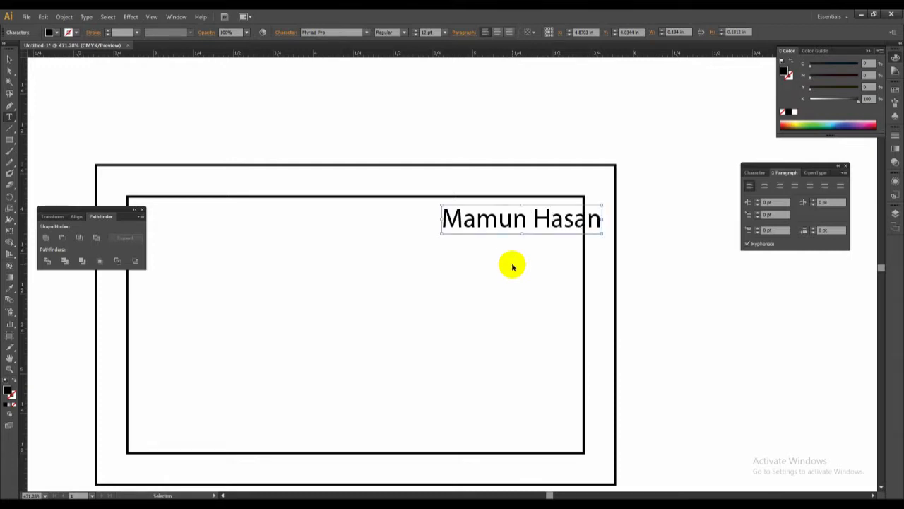
pyautogui.keyDown('ctrl'); pyautogui.click(513, 226); pyautogui.keyUp('ctrl')
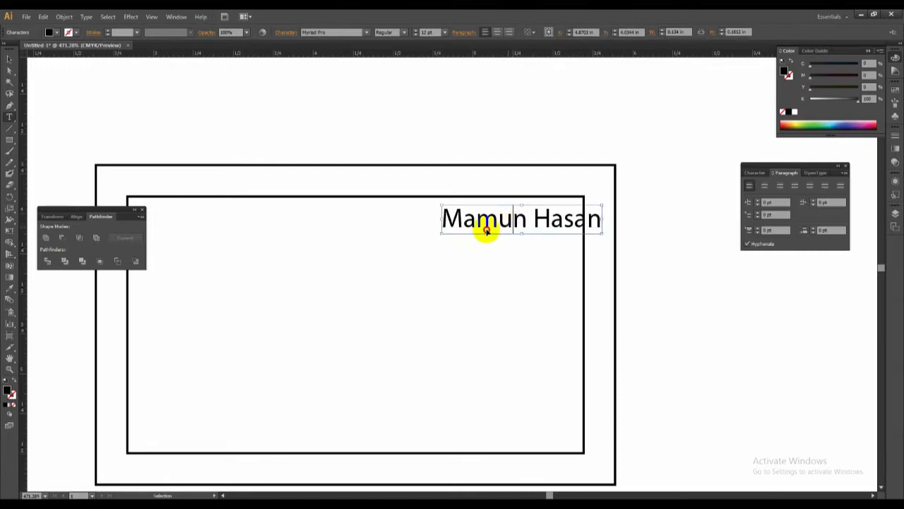
pyautogui.moveTo(469, 227); pyautogui.dragTo(419, 234)
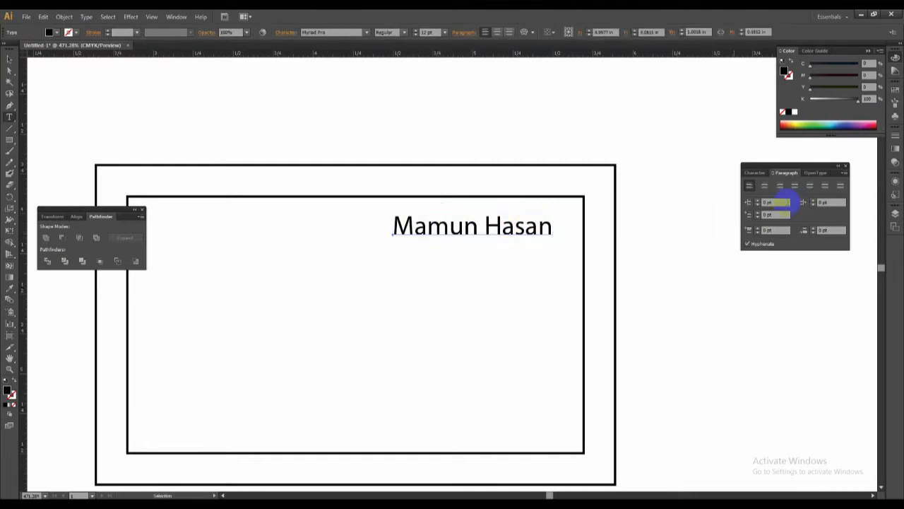
# Change the font of the name text to Arial.
pyautogui.click(754, 173)
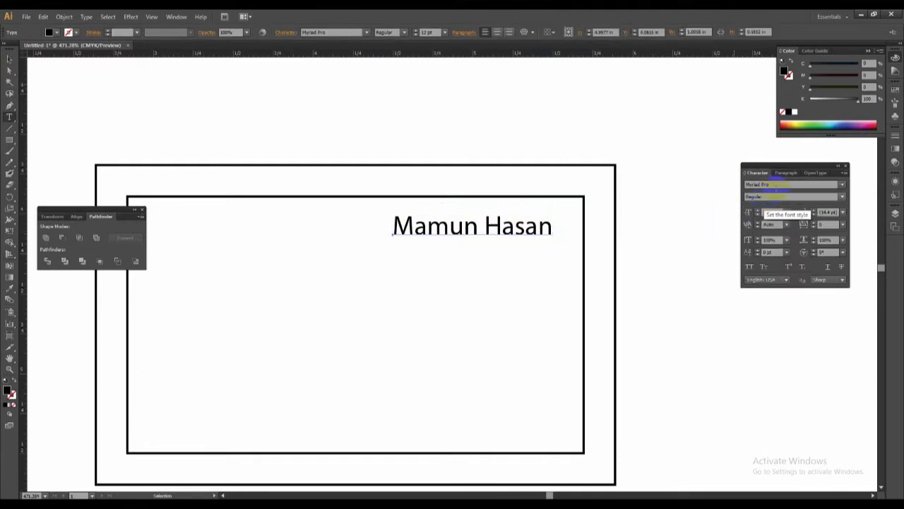
pyautogui.click(776, 185)
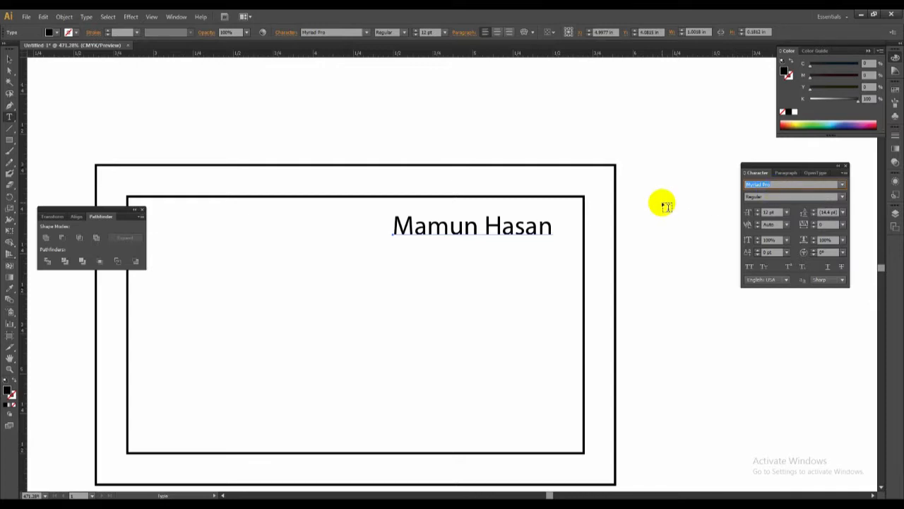
pyautogui.write('Arial')
pyautogui.press('Return')
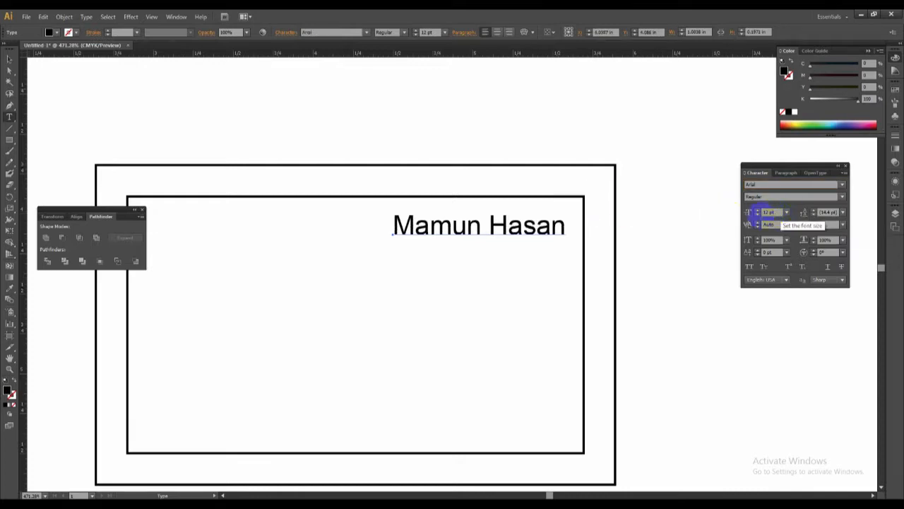
# Move the name text closer to the inner rectangle's upper-right corner.
pyautogui.keyDown('ctrl'); pyautogui.click(497, 255); pyautogui.keyUp('ctrl')
pyautogui.moveTo(502, 232); pyautogui.dragTo(579, 222)
pyautogui.moveTo(506, 214); pyautogui.dragTo(586, 213)
# Add the job title "Graphics Designer" on a new line below the name.
pyautogui.click(586, 213)
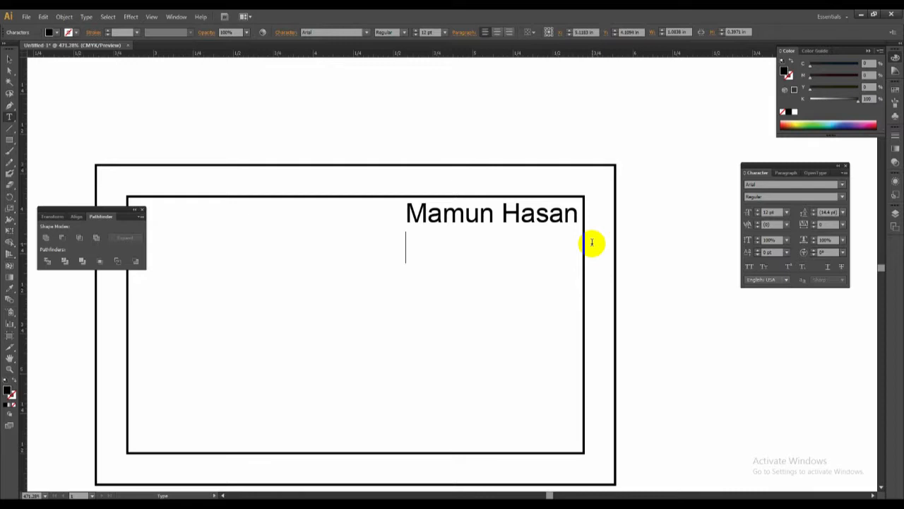
pyautogui.write('Gra')
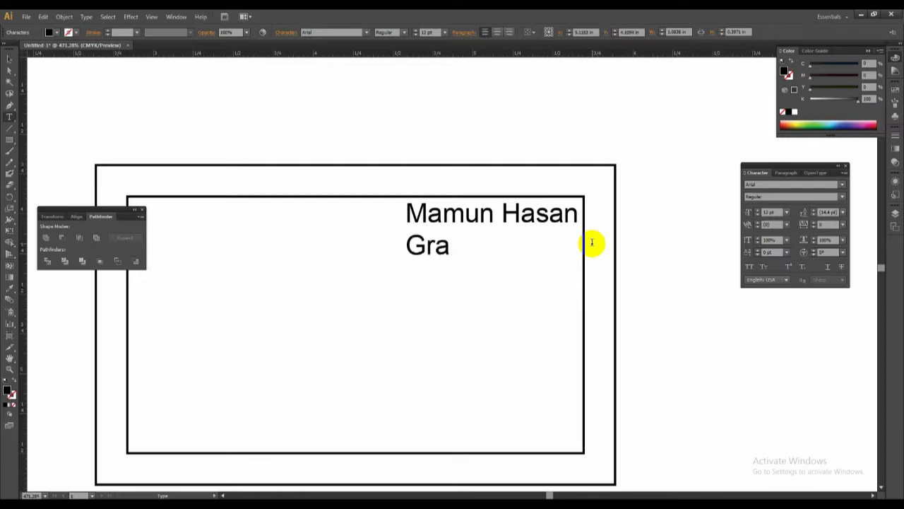
pyautogui.write('phics Desig')
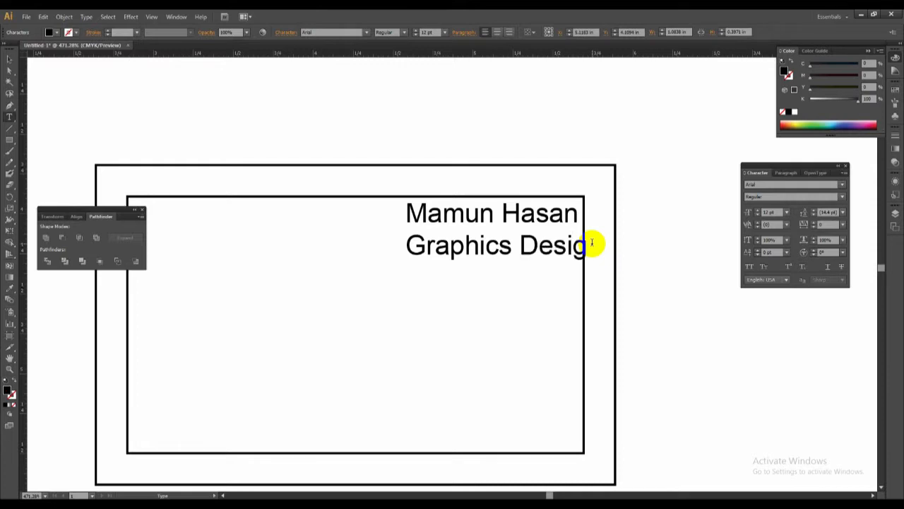
pyautogui.write('ner')
# Reduce the font size of the "Graphics Designer" line to 7 pt.
pyautogui.moveTo(409, 246); pyautogui.dragTo(623, 263)
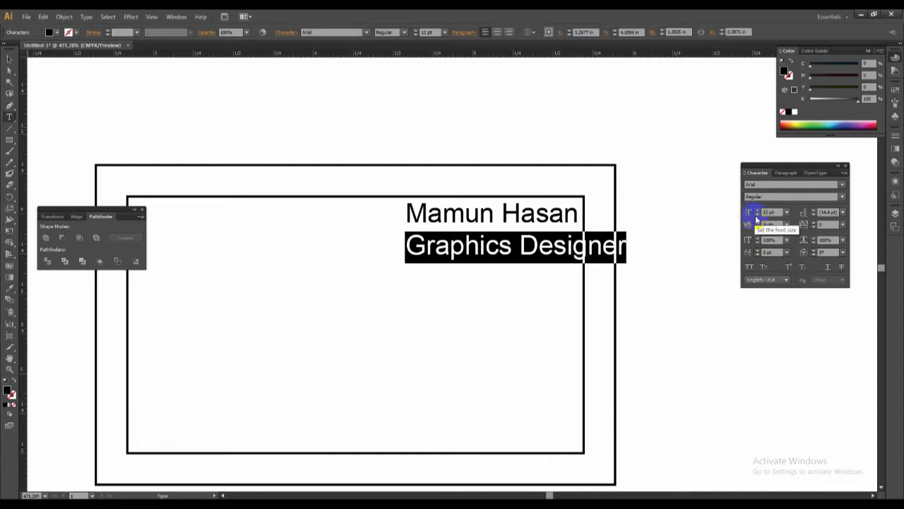
pyautogui.click(757, 215)
pyautogui.click(758, 215)
pyautogui.click(757, 215)
pyautogui.click(758, 215)
pyautogui.click(757, 214)
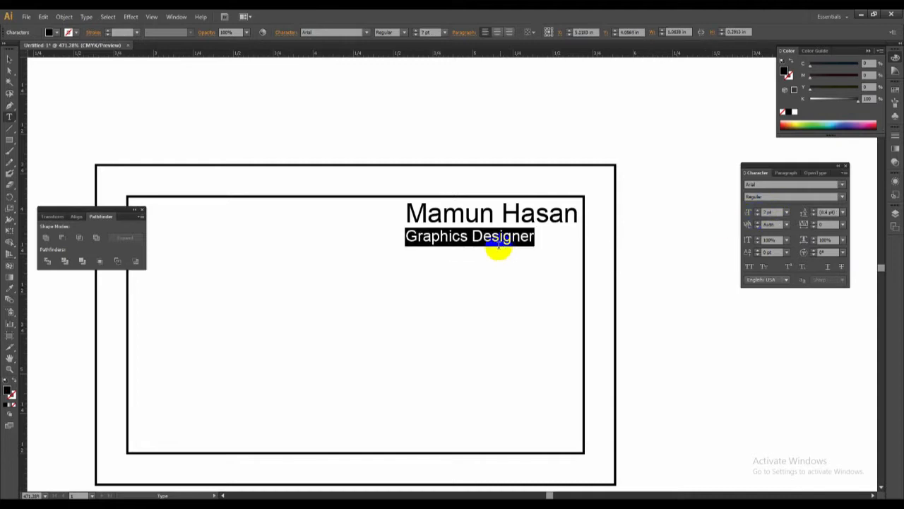
# Right-align the name and job title lines and fit the text block into the inner rectangle's upper-right corner.
pyautogui.click(543, 246)
pyautogui.moveTo(543, 246); pyautogui.dragTo(374, 206)
pyautogui.click(786, 172)
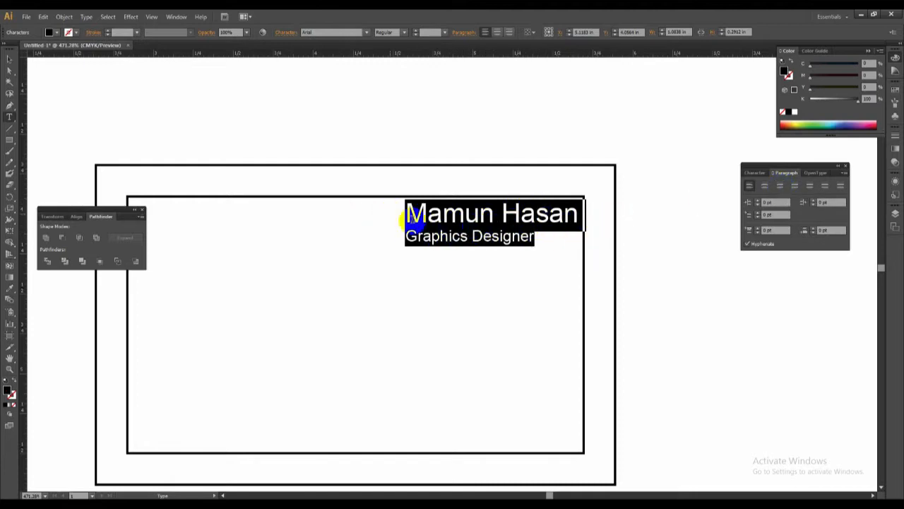
pyautogui.click(781, 187)
pyautogui.click(9, 58)
pyautogui.moveTo(390, 241); pyautogui.dragTo(543, 226)
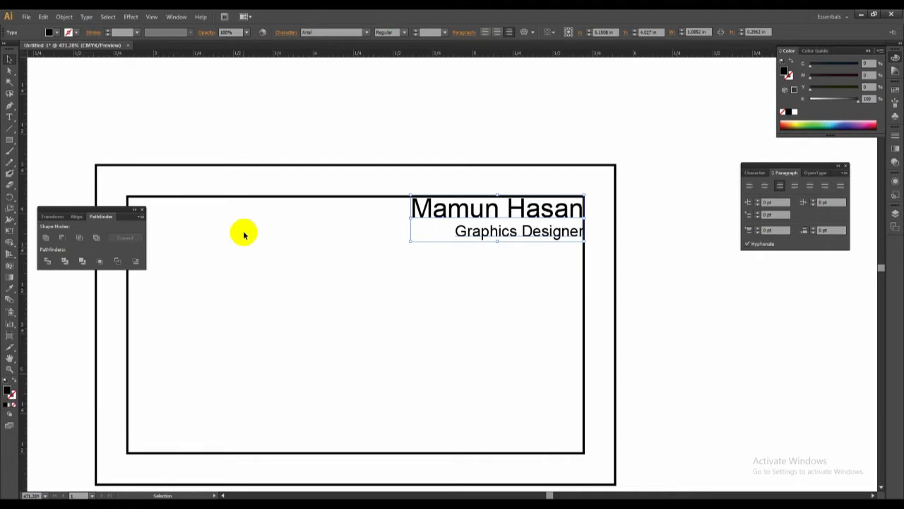
# Add a "Phone :" line with a placeholder phone number below the "Graphics Designer" line.
pyautogui.click(9, 117)
pyautogui.moveTo(521, 231); pyautogui.dragTo(588, 246)
pyautogui.click(592, 243)
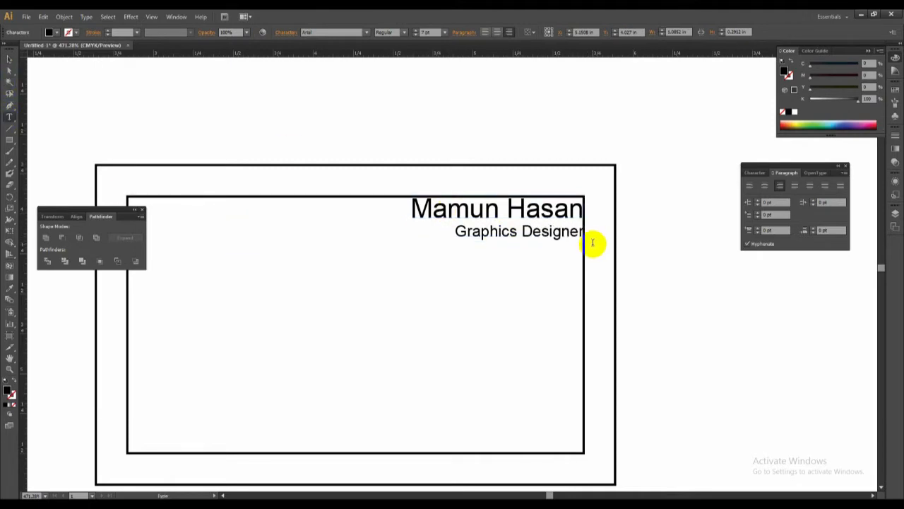
pyautogui.press('Return')
pyautogui.write('Phone : 017')
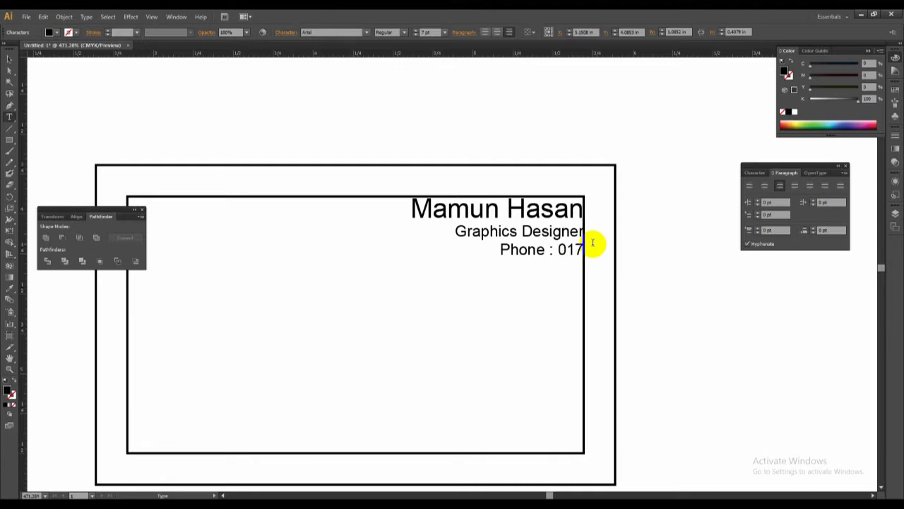
pyautogui.write('-xxxxxx')
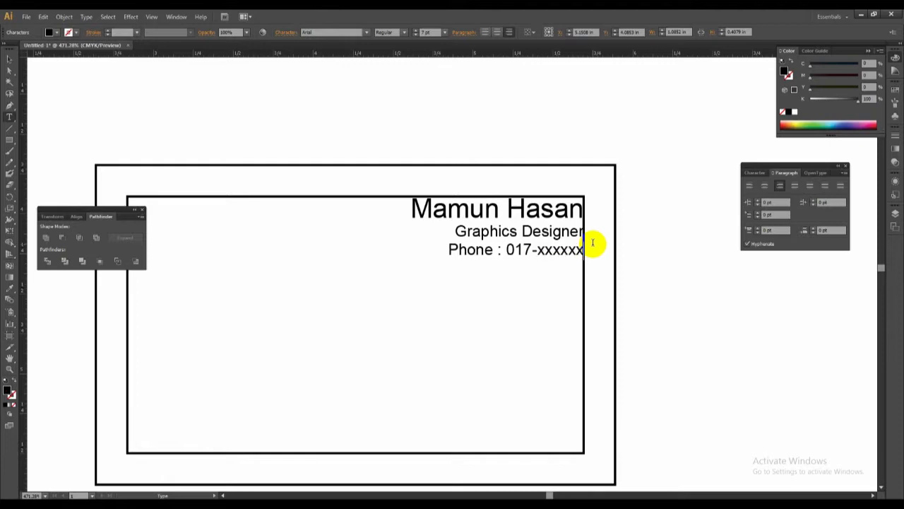
pyautogui.write('x')
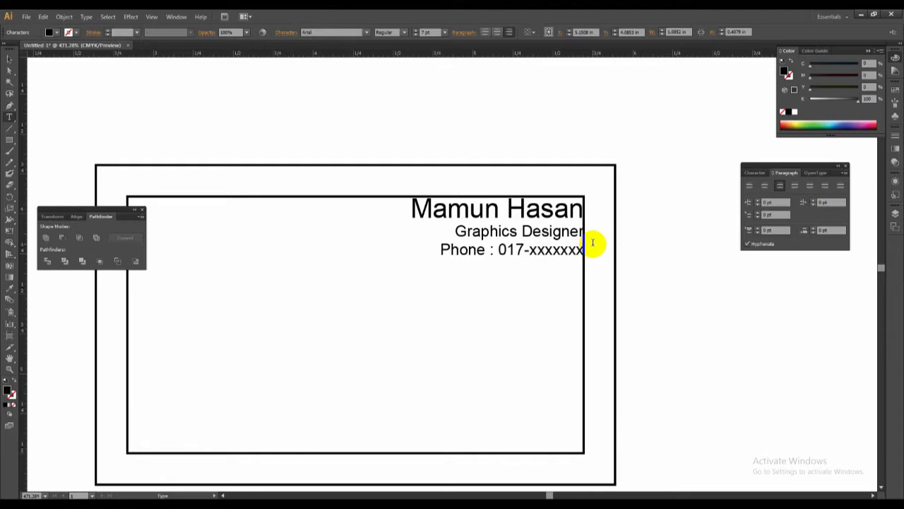
pyautogui.press('Escape')
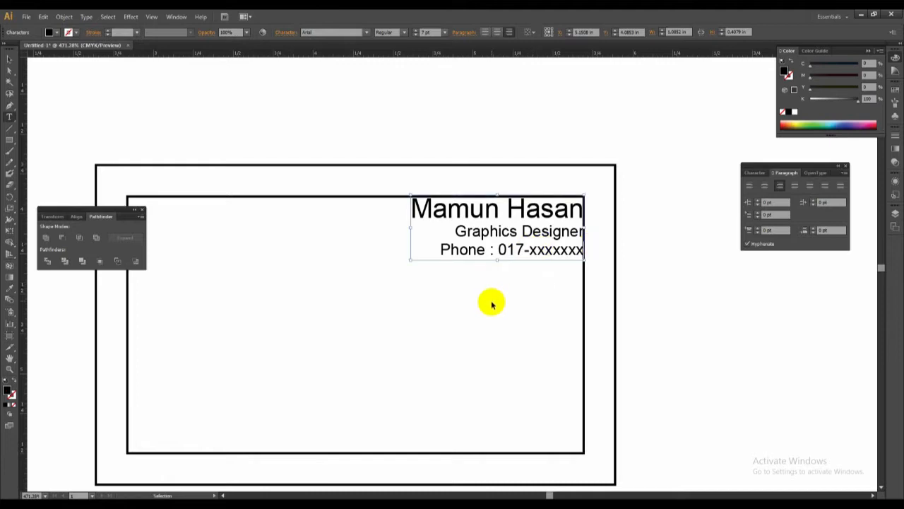
pyautogui.click(491, 303)
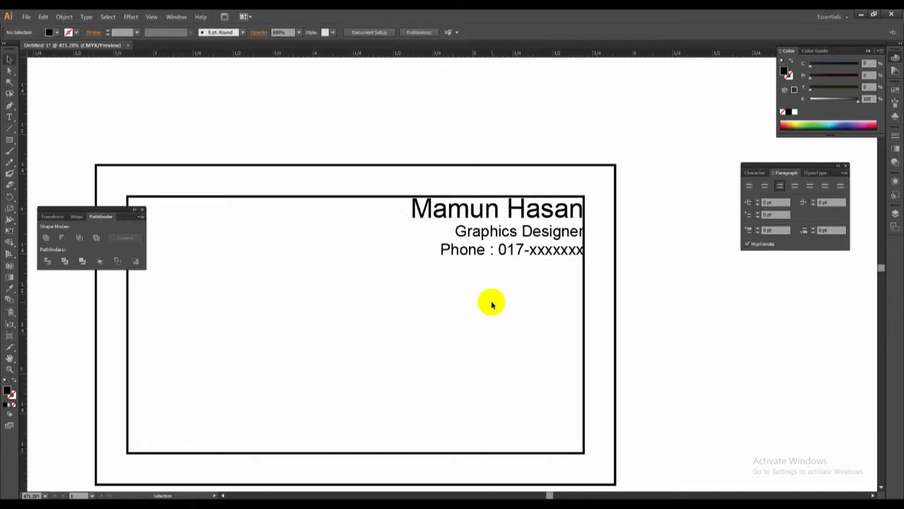
# Duplicate the contact text block into the inner rectangle's lower-left area and replace the copy's text with "Office Address".
pyautogui.moveTo(462, 303); pyautogui.dragTo(547, 266)
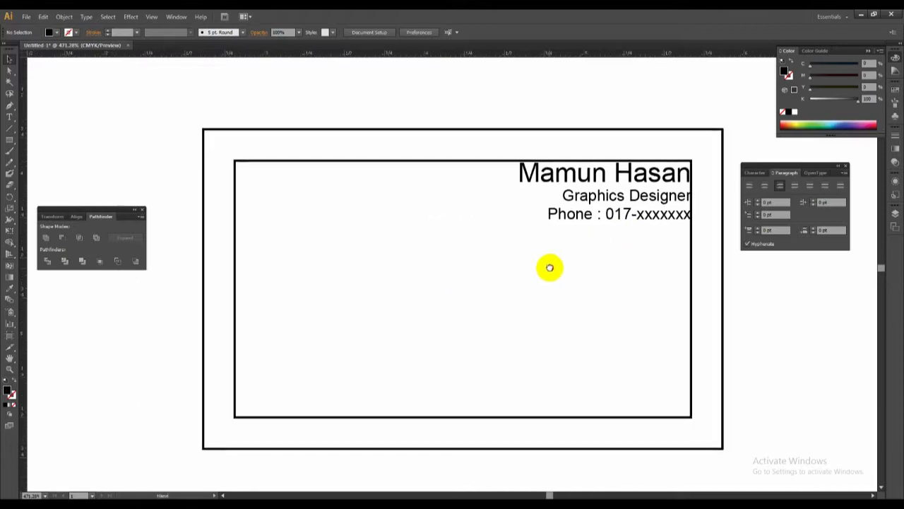
pyautogui.moveTo(597, 222); pyautogui.dragTo(436, 359)
pyautogui.doubleClick(349, 353)
pyautogui.hotkey('ctrl', 'a')
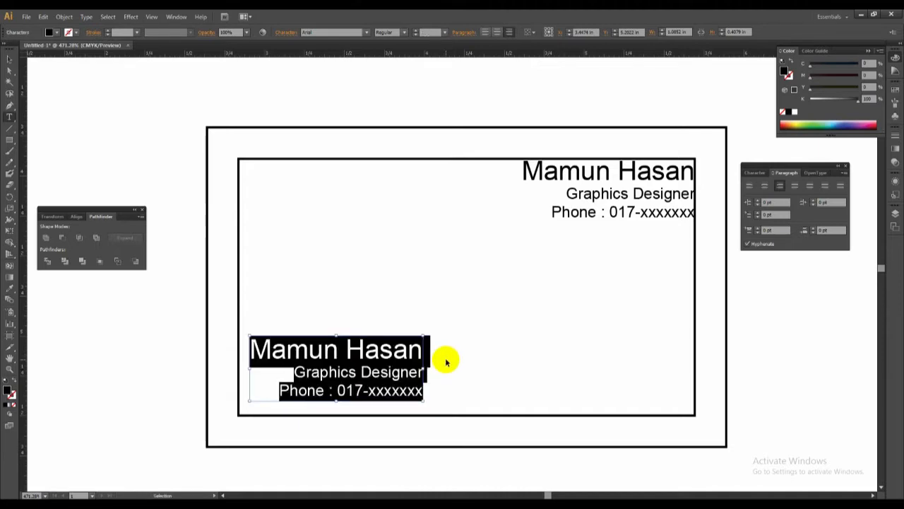
pyautogui.write('Odf')
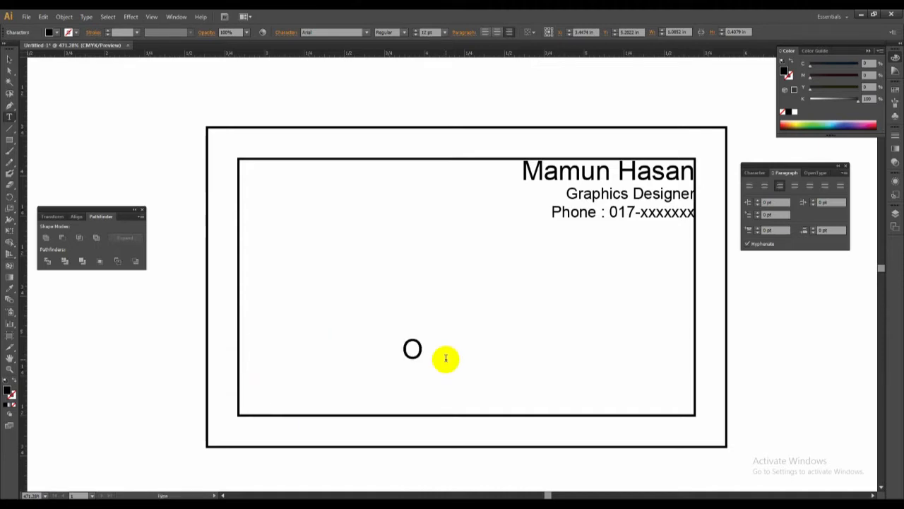
pyautogui.press('BackSpace')
pyautogui.press('BackSpace')
pyautogui.write('fu')
pyautogui.press('BackSpace')
pyautogui.write('fice A')
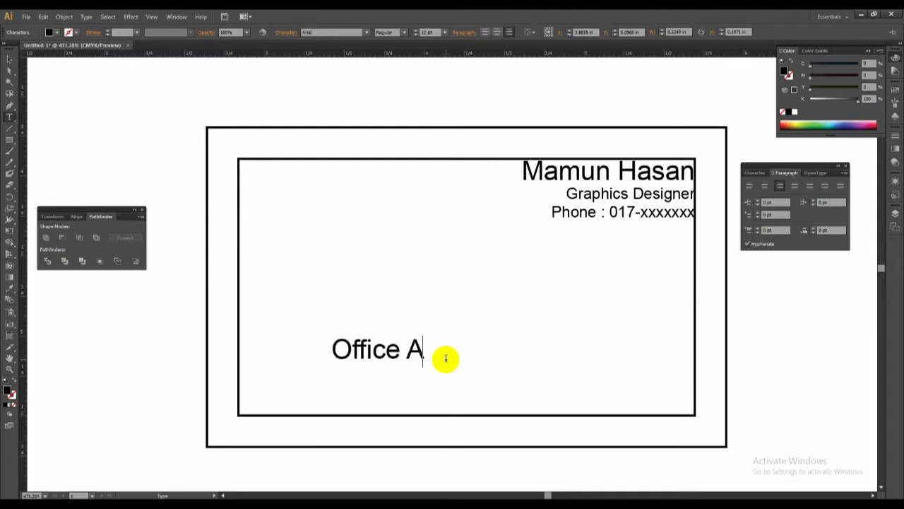
pyautogui.write('ddress')
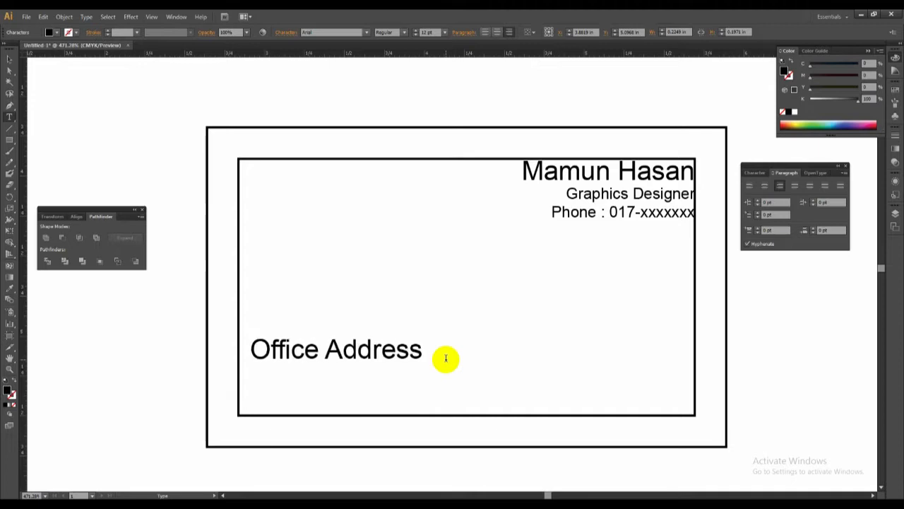
# Reduce the "Office Address" text to 9 pt and reposition it near the inner rectangle's left edge.
pyautogui.hotkey('ctrl', 'a')
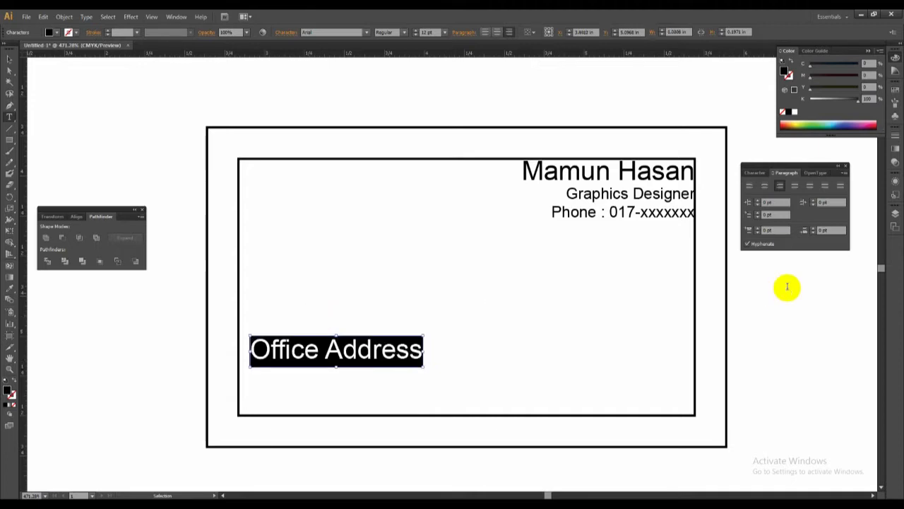
pyautogui.click(755, 173)
pyautogui.click(757, 214)
pyautogui.click(756, 215)
pyautogui.click(757, 214)
pyautogui.moveTo(383, 363); pyautogui.dragTo(397, 343)
# Add the office's area, city and postcode on a new line below "Office Address".
pyautogui.click(398, 343)
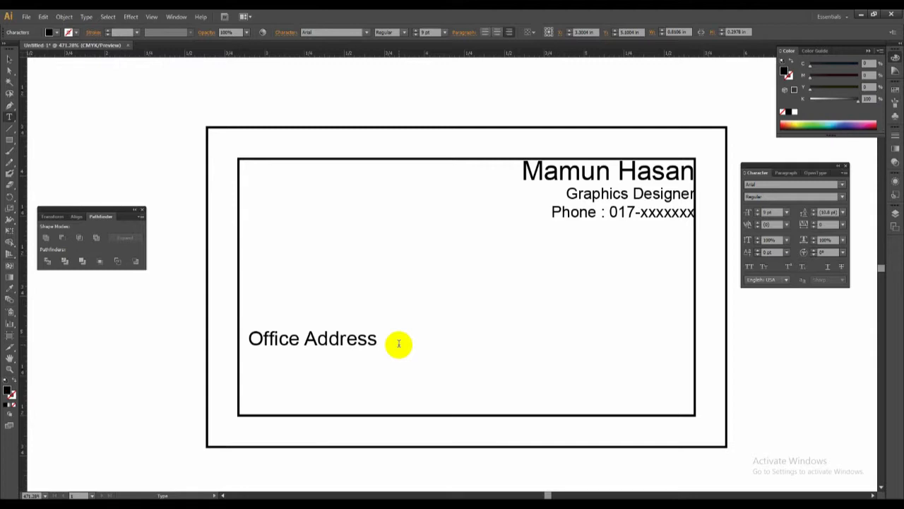
pyautogui.write('A')
pyautogui.press('BackSpace')
pyautogui.press('BackSpace')
pyautogui.press('BackSpace')
pyautogui.write('Nir=')
pyautogui.press('BackSpace')
pyautogui.press('BackSpace')
pyautogui.press('BackSpace')
pyautogui.write('ori')
pyautogui.press('BackSpace')
pyautogui.press('BackSpace')
pyautogui.write('tijheel, Dhaka 1000')
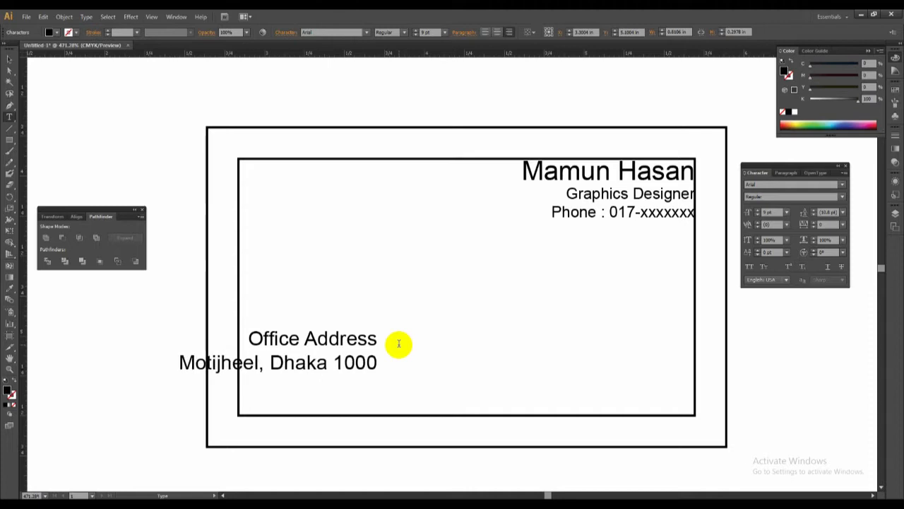
pyautogui.press('Escape')
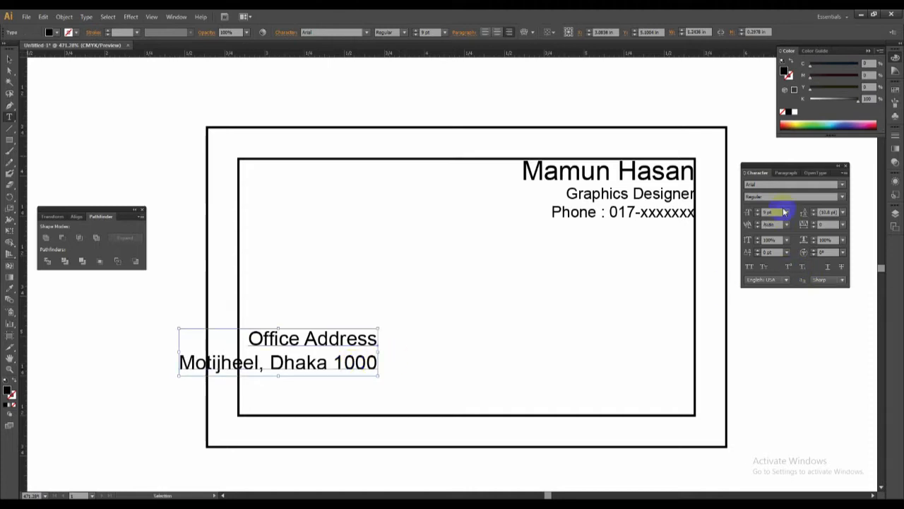
# Left-align the two office address lines and move the block inside the inner rectangle's left edge.
pyautogui.click(785, 172)
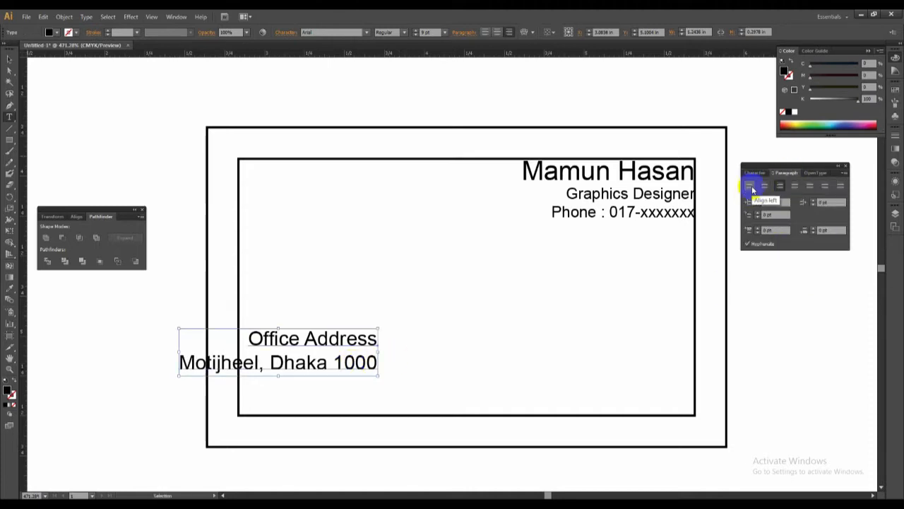
pyautogui.click(750, 187)
pyautogui.moveTo(428, 337); pyautogui.dragTo(242, 363)
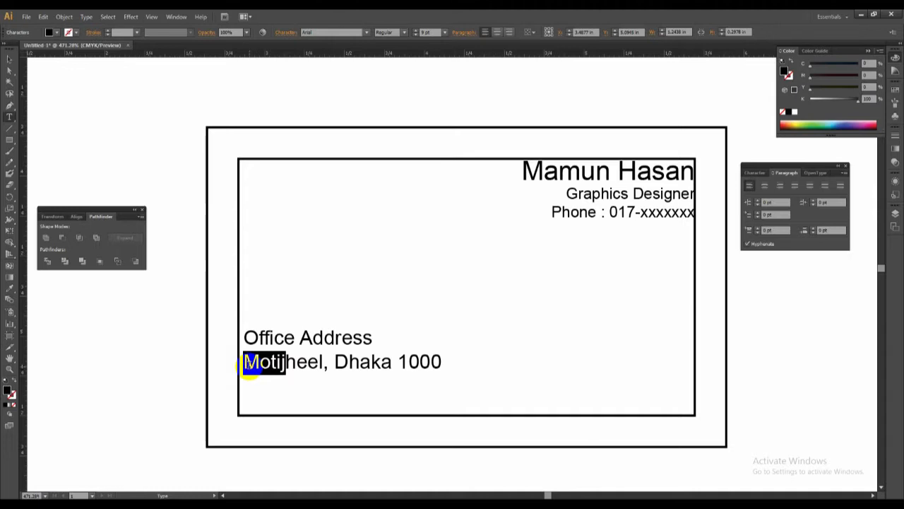
# Add a colon after "Office Address", keeping the address itself on the second line.
pyautogui.click(251, 366)
pyautogui.press('Return')
pyautogui.press('BackSpace')
pyautogui.press('BackSpace')
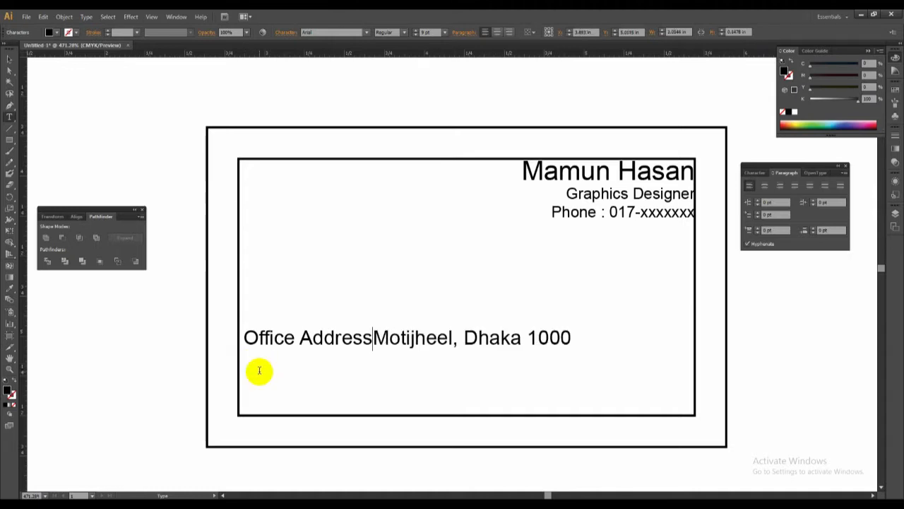
pyautogui.write(':')
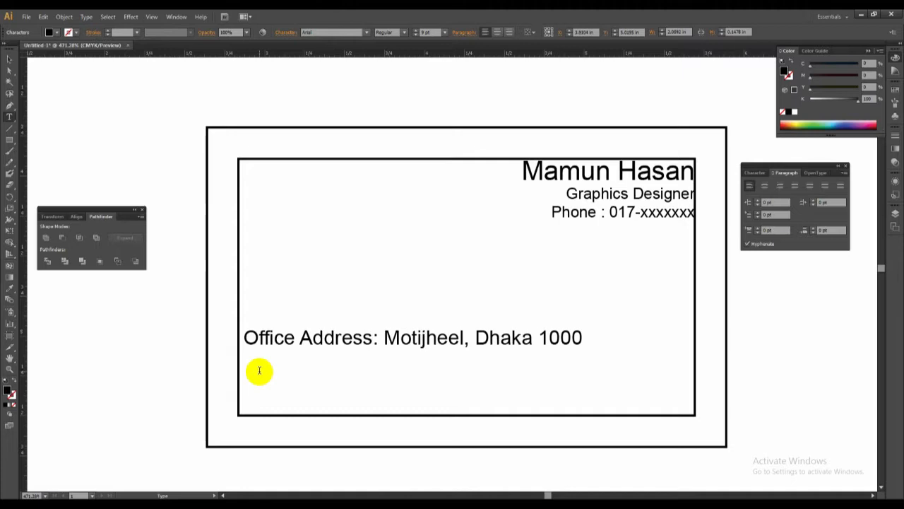
pyautogui.press('Return')
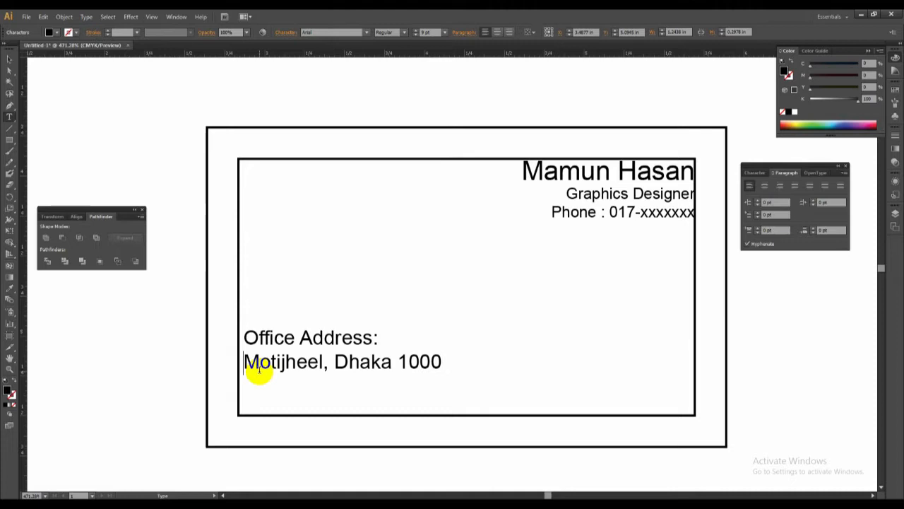
# Shift the office address block slightly down and away from the inner rectangle's left edge.
pyautogui.press('Escape')
pyautogui.moveTo(318, 368); pyautogui.dragTo(323, 374)
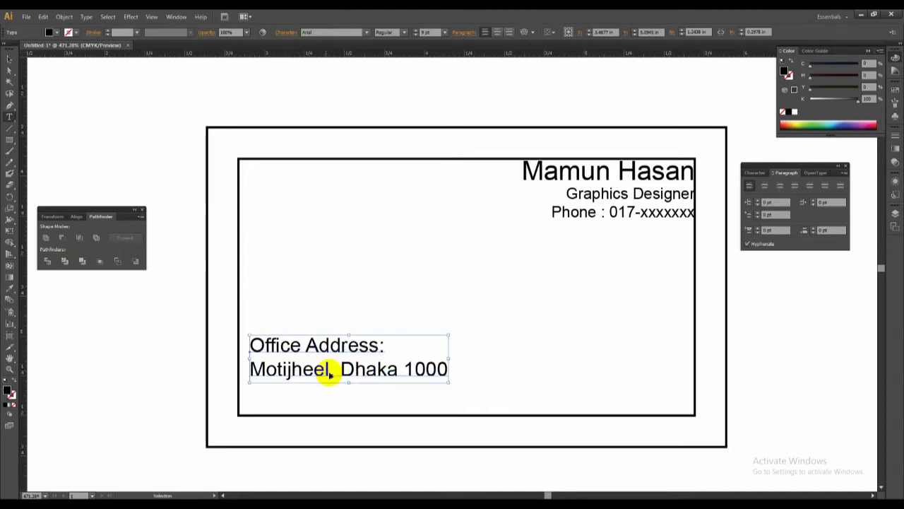
pyautogui.press('t')
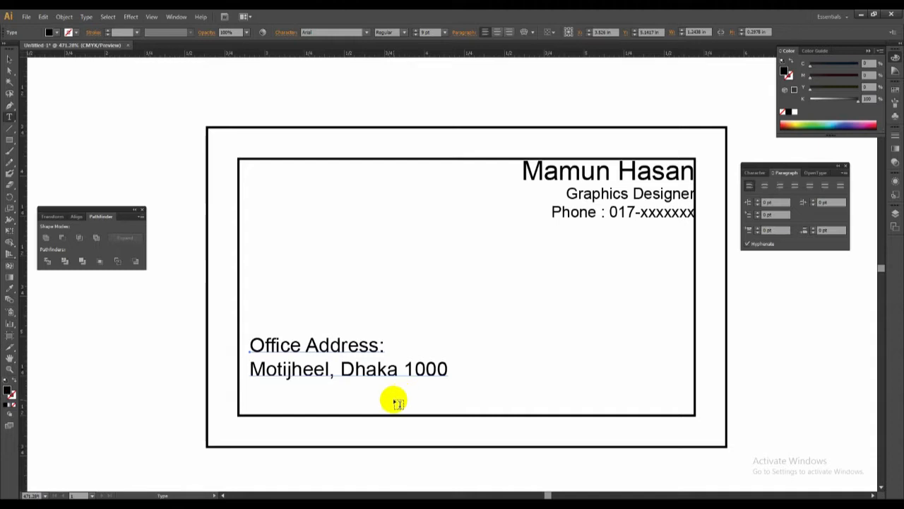
pyautogui.press('v')
pyautogui.moveTo(380, 372); pyautogui.dragTo(401, 369)
pyautogui.press('v')
# Add a "Gmail:" line with a placeholder e-mail address below the office address and nudge the whole block slightly left.
pyautogui.press('t')
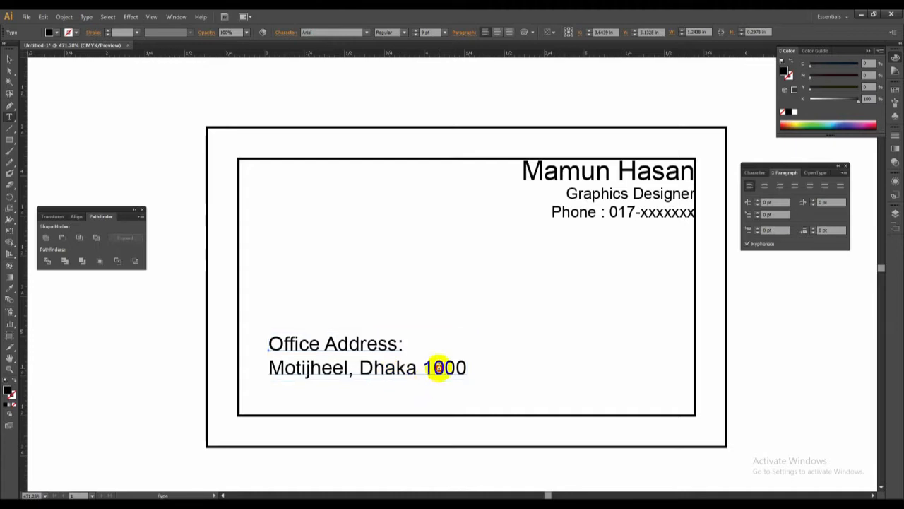
pyautogui.moveTo(434, 366); pyautogui.dragTo(474, 371)
pyautogui.click(473, 375)
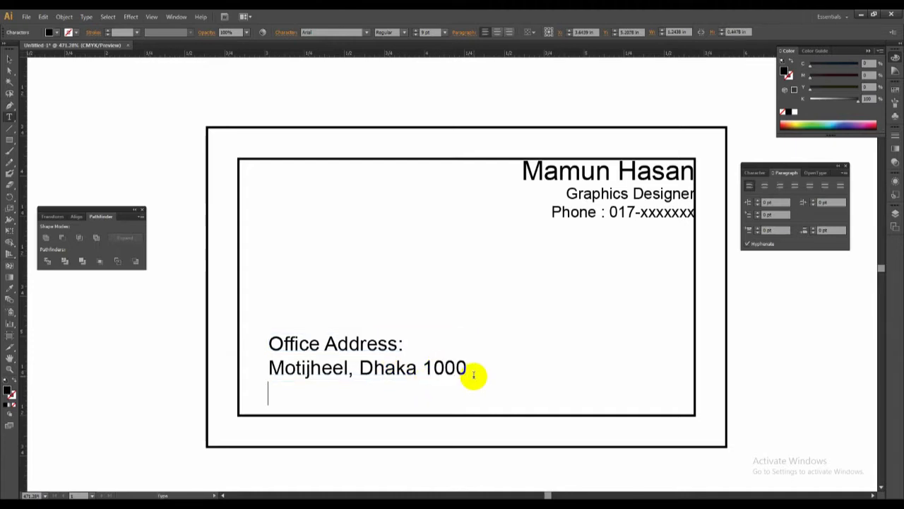
pyautogui.press('Return')
pyautogui.write('e')
pyautogui.press('BackSpace')
pyautogui.write('g')
pyautogui.press('BackSpace')
pyautogui.write('Gmail')
pyautogui.press('BackSpace')
pyautogui.press('BackSpace')
pyautogui.press('BackSpace')
pyautogui.press('BackSpace')
pyautogui.press('BackSpace')
pyautogui.write('Gmail')
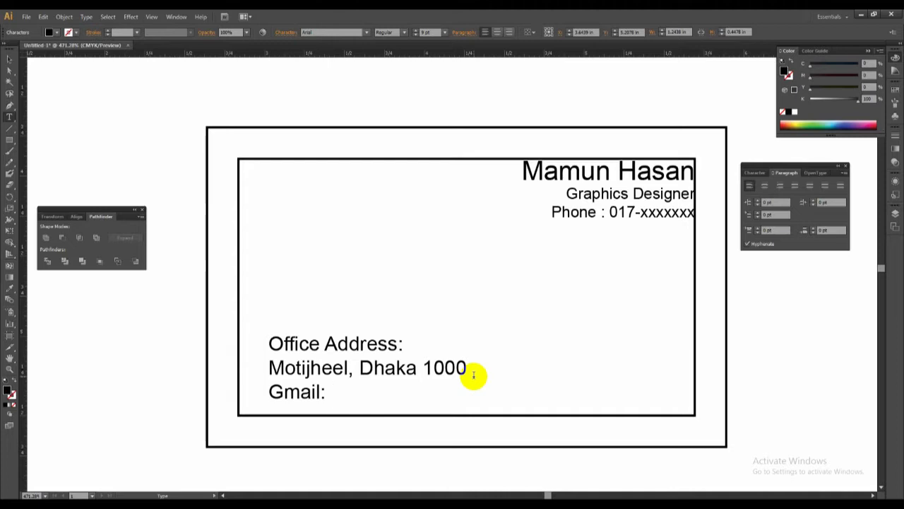
pyautogui.write(': xxxxx')
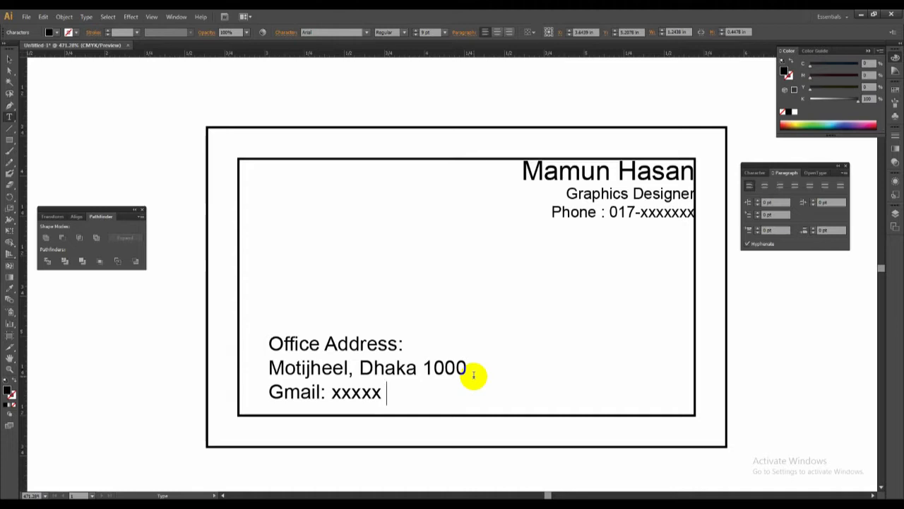
pyautogui.write(' @gmail.com')
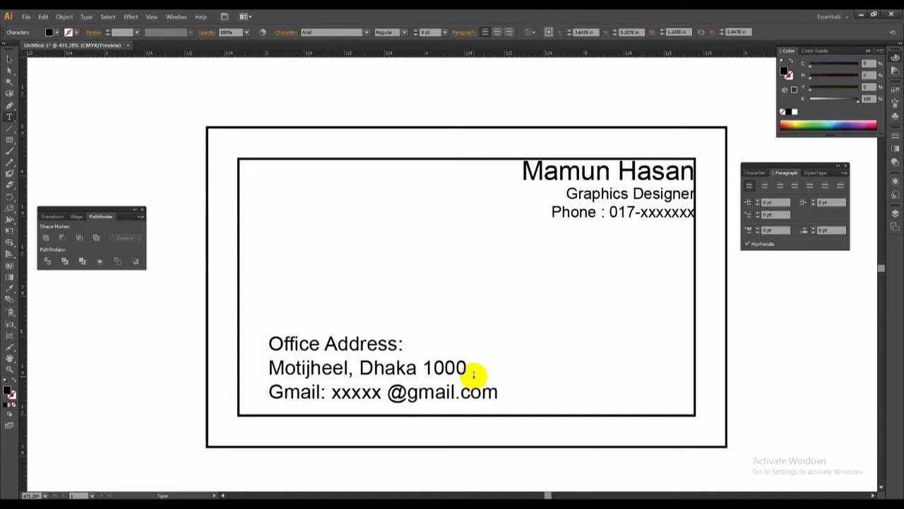
pyautogui.keyDown('ctrl'); pyautogui.moveTo(428, 366); pyautogui.dragTo(422, 368); pyautogui.keyUp('ctrl')
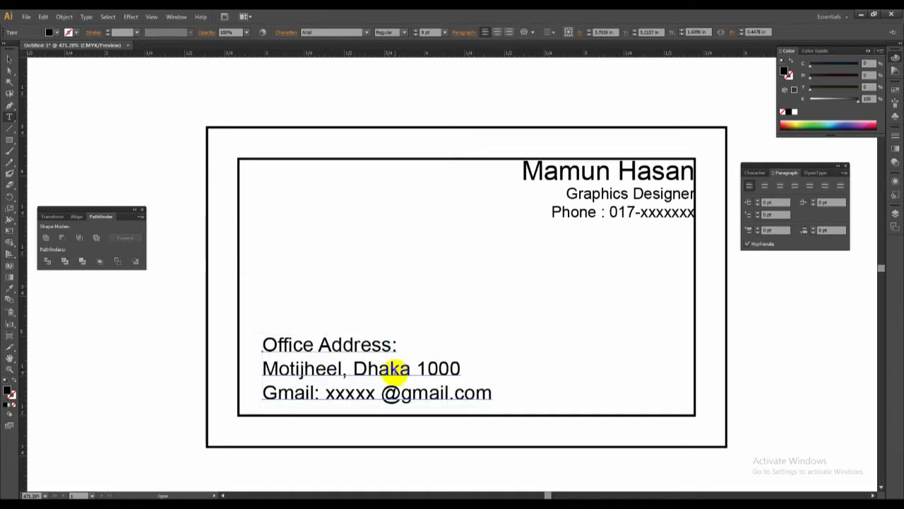
pyautogui.keyDown('ctrl'); pyautogui.click(486, 290); pyautogui.keyUp('ctrl')
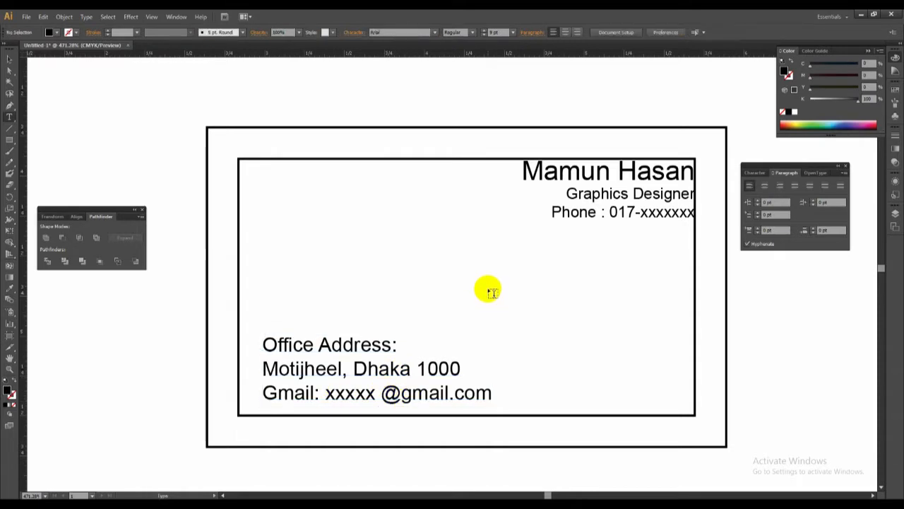
# Copy the outer card rectangle and paste the duplicate in front of the original.
pyautogui.keyDown('ctrl'); pyautogui.click(462, 127); pyautogui.keyUp('ctrl')
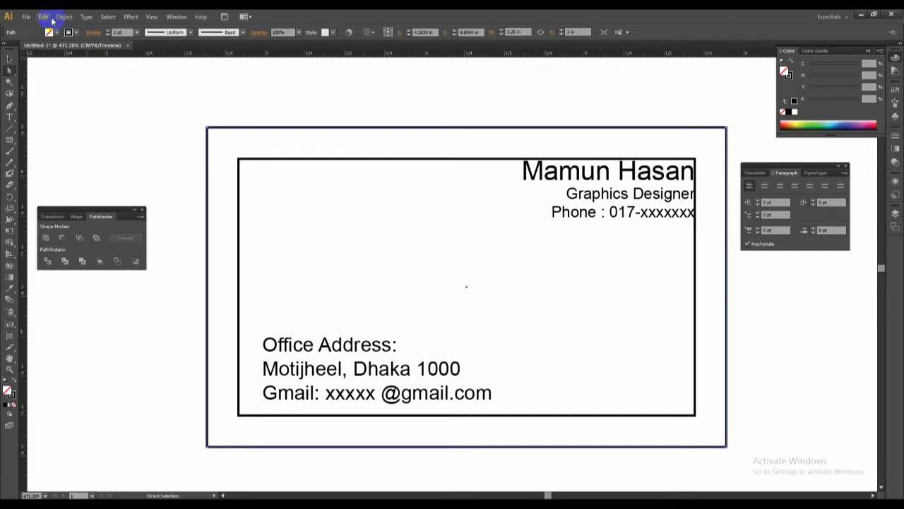
pyautogui.click(529, 251)
pyautogui.click(478, 130)
pyautogui.click(44, 17)
pyautogui.click(51, 60)
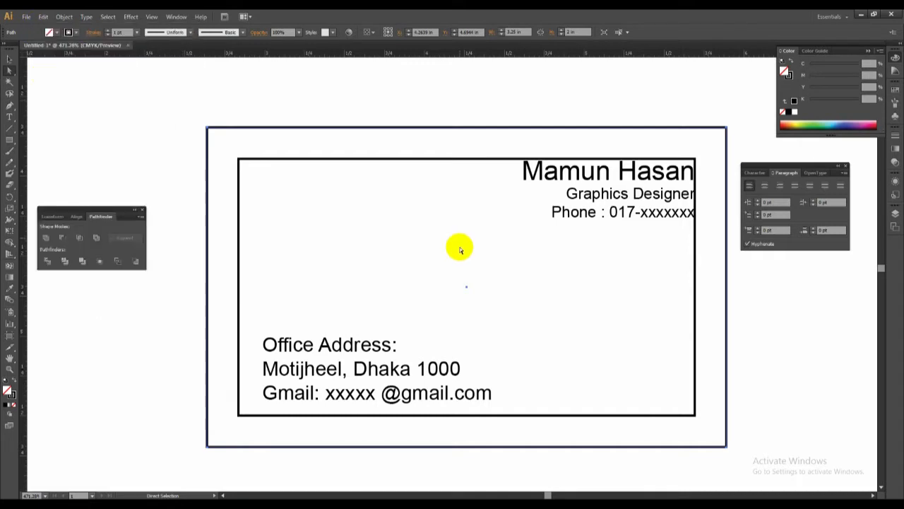
pyautogui.click(382, 216)
pyautogui.click(43, 16)
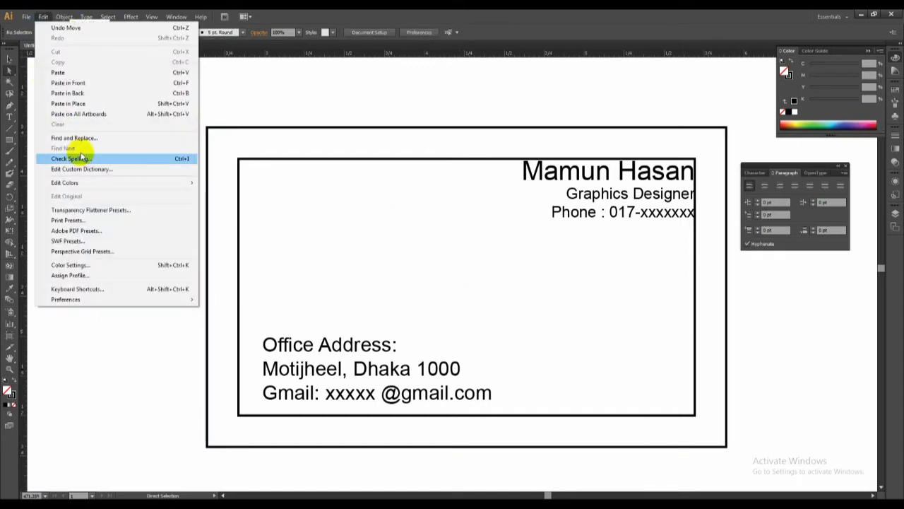
pyautogui.click(71, 82)
# Shrink the pasted rectangle to a strip about 0.27 in high along the card's bottom edge and give it a magenta fill without stroke.
pyautogui.moveTo(387, 130); pyautogui.dragTo(396, 402)
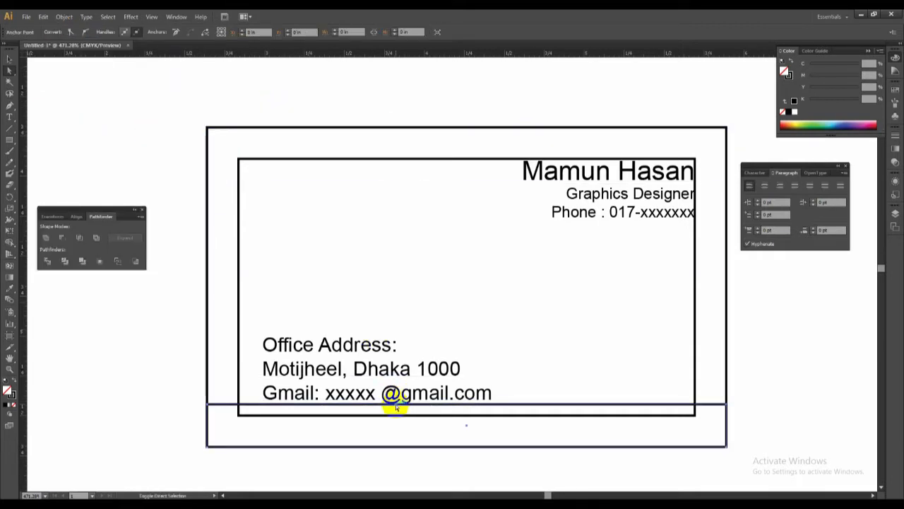
pyautogui.click(13, 381)
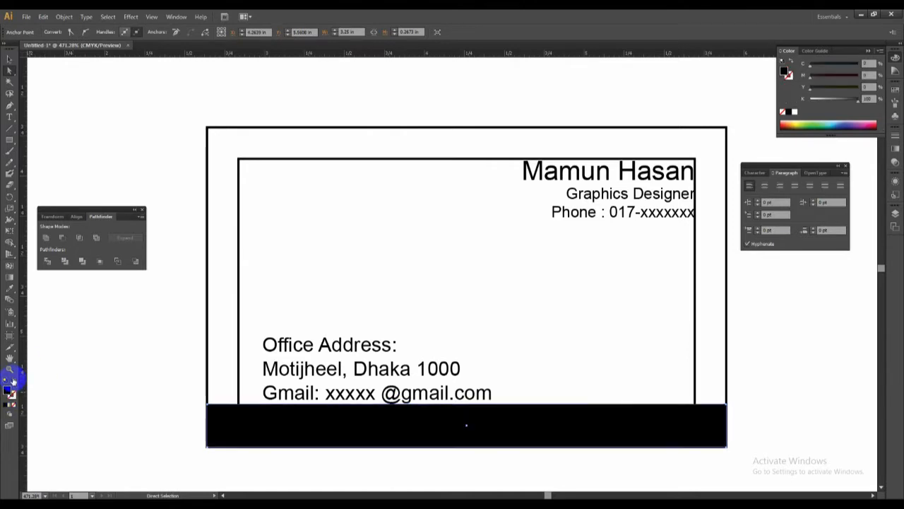
pyautogui.click(869, 125)
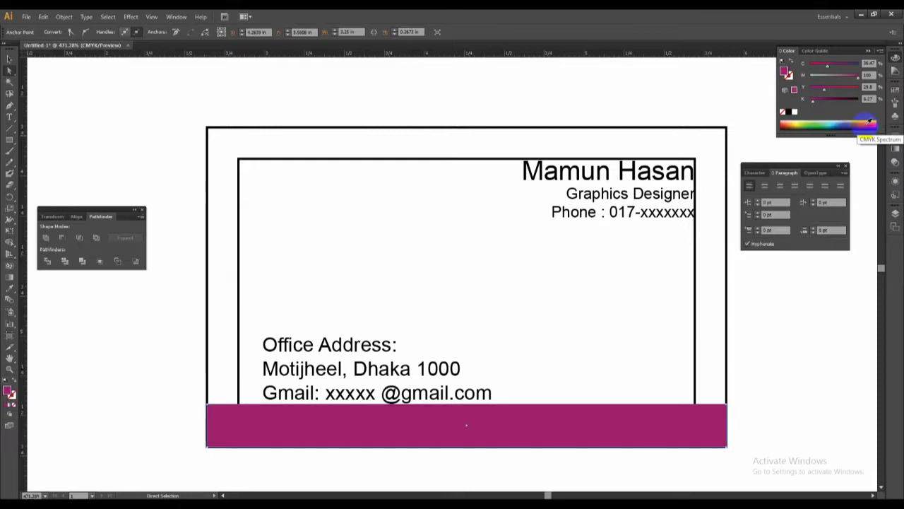
# Change the bottom strip's fill to light blue.
pyautogui.click(839, 123)
pyautogui.click(823, 124)
pyautogui.moveTo(823, 124); pyautogui.dragTo(796, 92)
pyautogui.click(735, 324)
# Fill the outer card rectangle with a pale pink of about 10% magenta and 0% cyan, yellow and black.
pyautogui.click(727, 321)
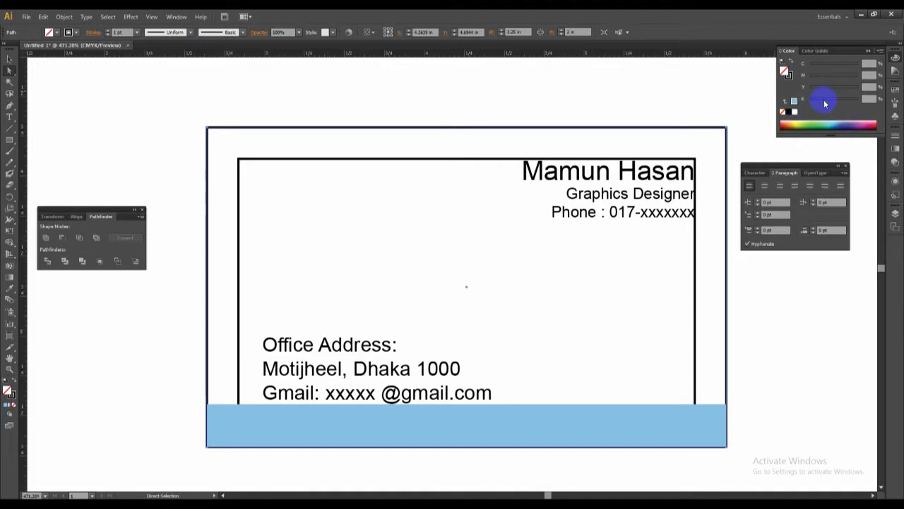
pyautogui.moveTo(825, 98); pyautogui.dragTo(817, 104)
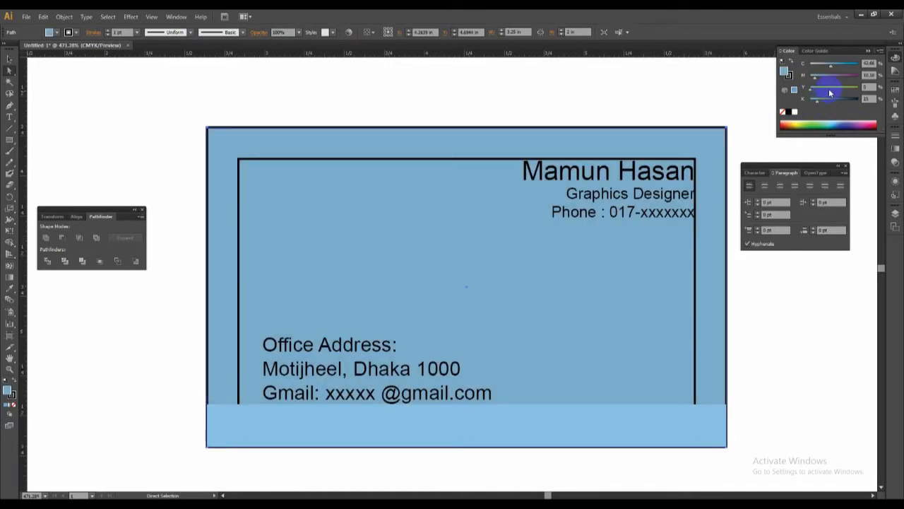
pyautogui.moveTo(831, 66); pyautogui.dragTo(789, 65)
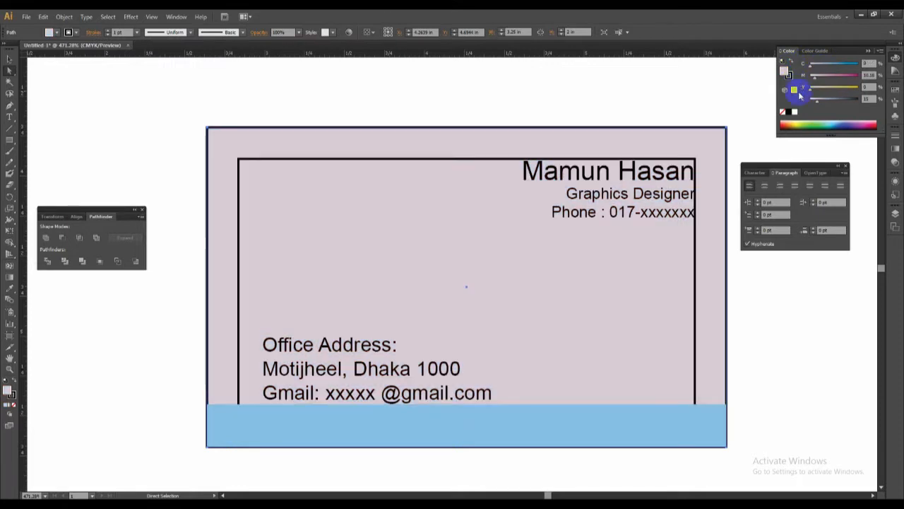
pyautogui.moveTo(817, 100); pyautogui.dragTo(810, 101)
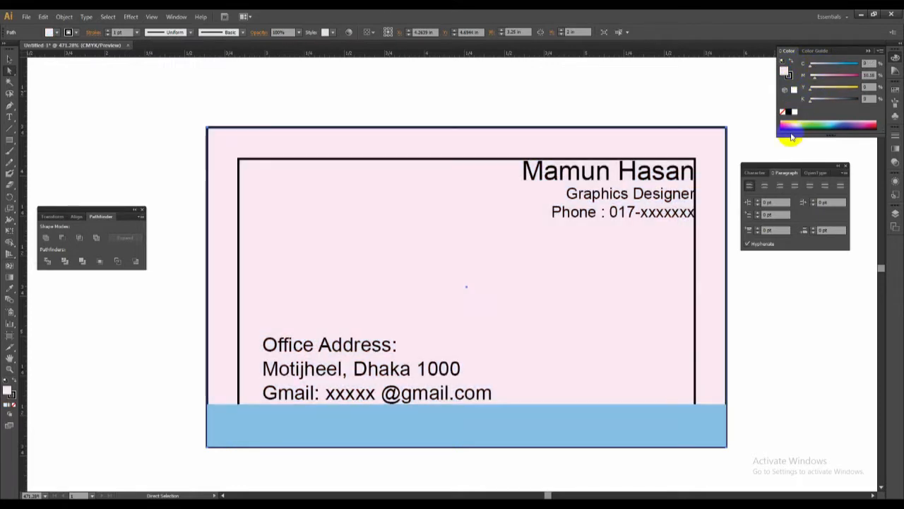
pyautogui.click(797, 342)
# Duplicate the office address block into the empty area above the original, in the middle of the card.
pyautogui.hotkey('ctrl', 'space')
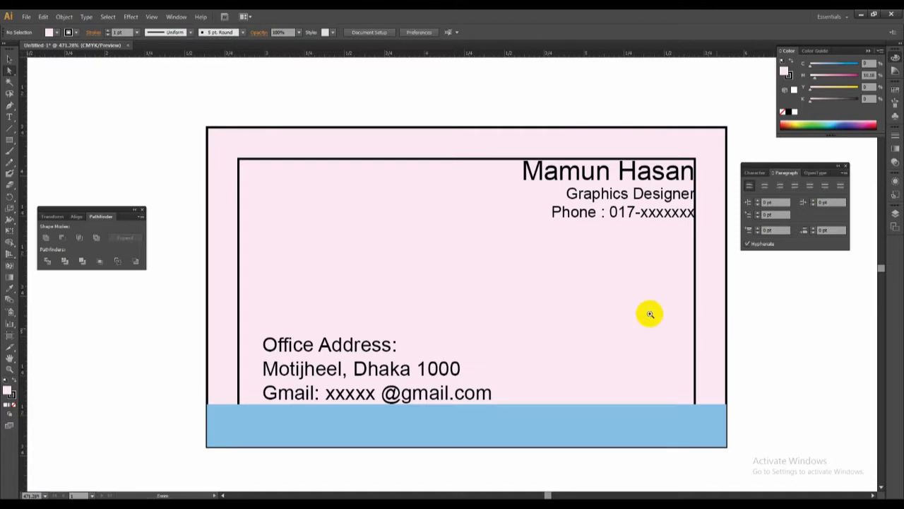
pyautogui.keyDown('ctrl'); pyautogui.keyDown('alt'); pyautogui.click(587, 291); pyautogui.keyUp('alt'); pyautogui.keyUp('ctrl')
pyautogui.keyDown('ctrl'); pyautogui.keyDown('alt'); pyautogui.click(587, 292); pyautogui.keyUp('alt'); pyautogui.keyUp('ctrl')
pyautogui.moveTo(454, 255); pyautogui.dragTo(654, 298)
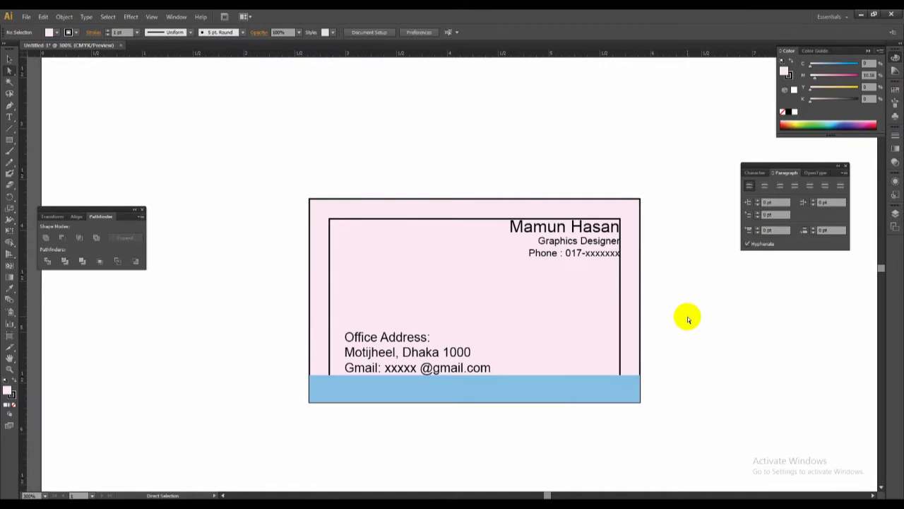
pyautogui.moveTo(274, 149); pyautogui.dragTo(764, 447)
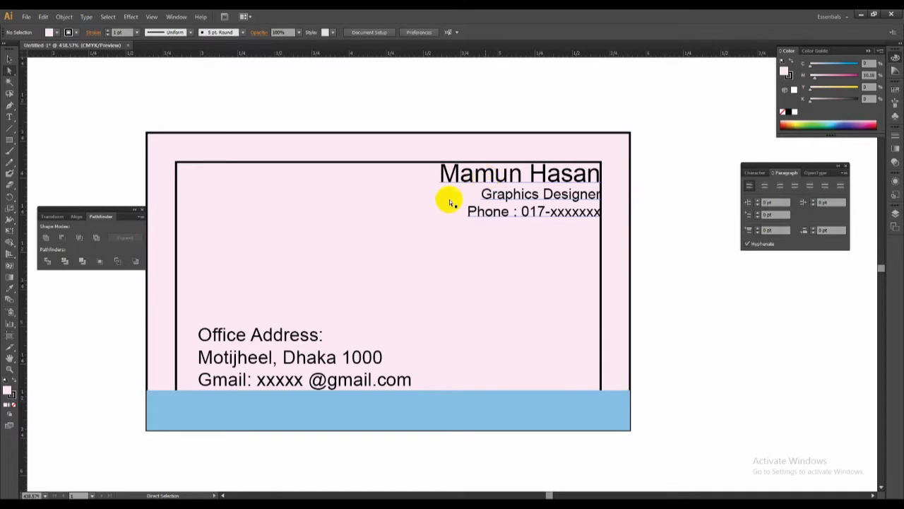
pyautogui.moveTo(262, 344); pyautogui.dragTo(362, 253)
# Replace all the text of the duplicated block with "MOTIJHEEL ENTERPRISE" in capitals.
pyautogui.tripleClick(361, 247)
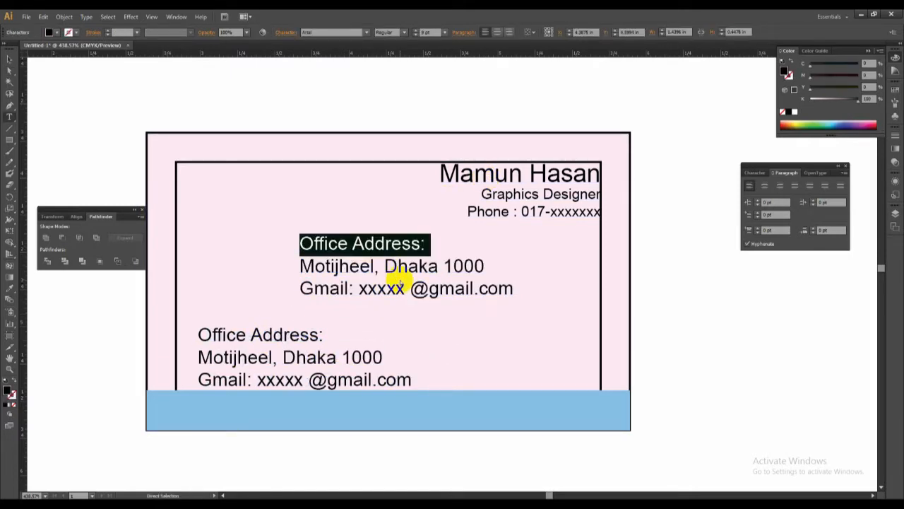
pyautogui.hotkey('ctrl', 'a')
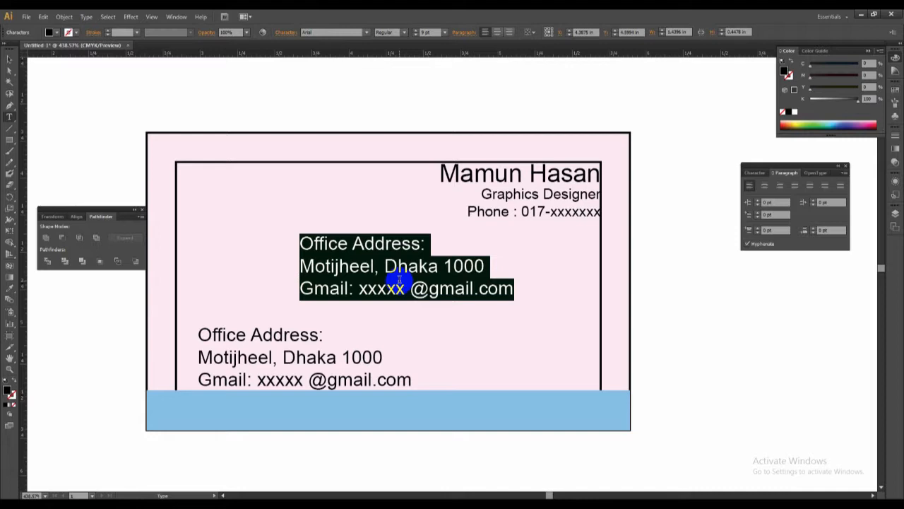
pyautogui.write('Mot')
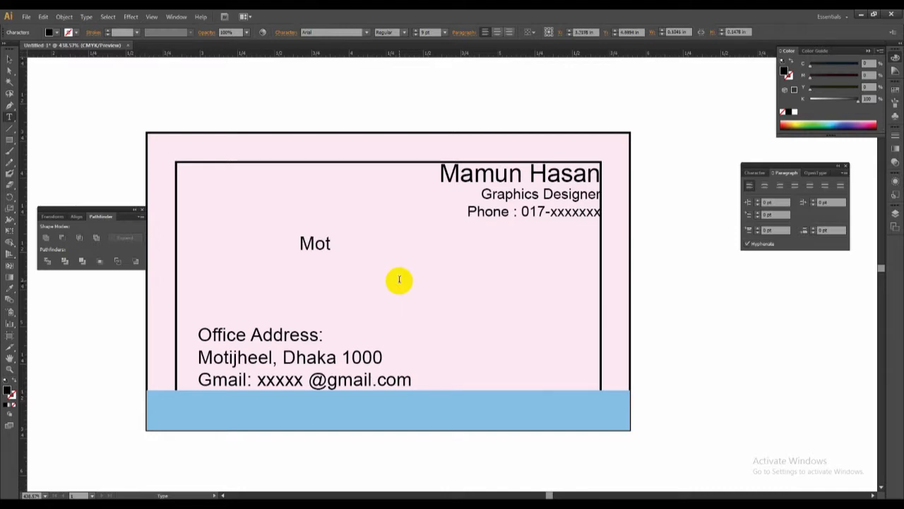
pyautogui.write('ijheel Enterp')
pyautogui.hotkey('ctrl', 'a')
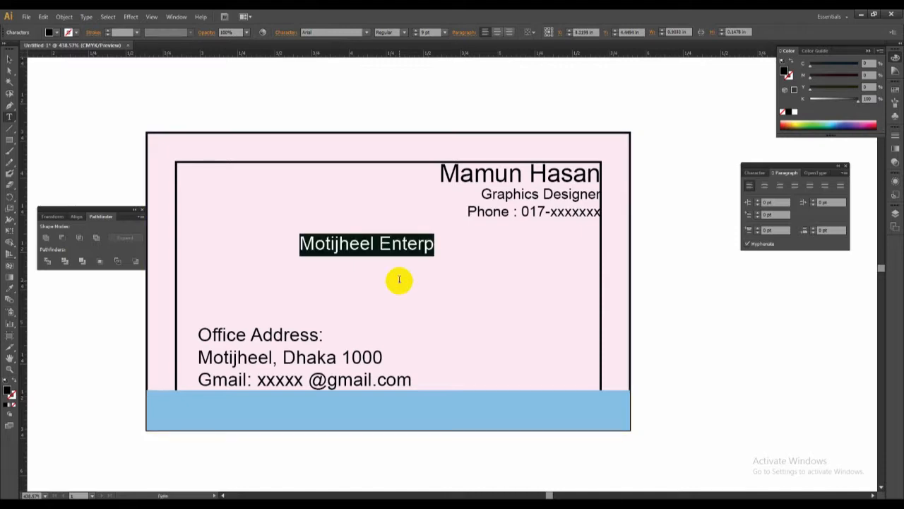
pyautogui.write('MOTIJHEEL')
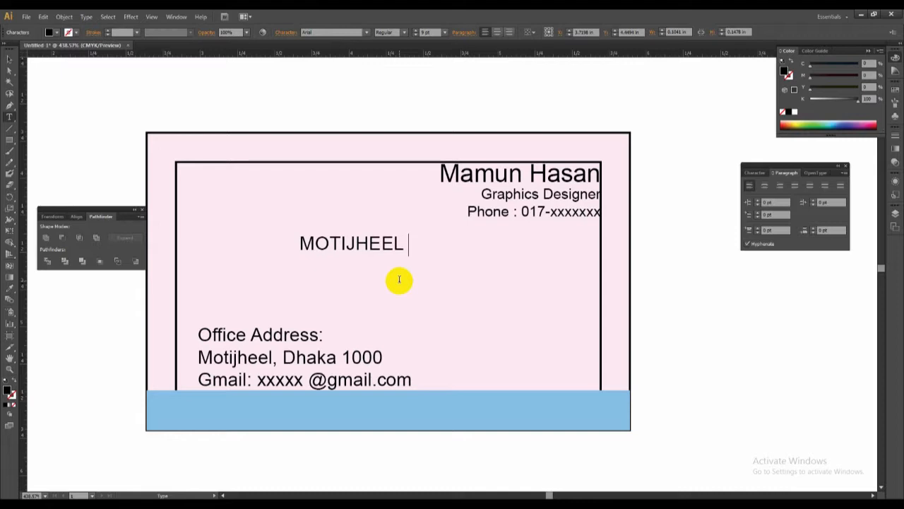
pyautogui.write('ENTERPRISE')
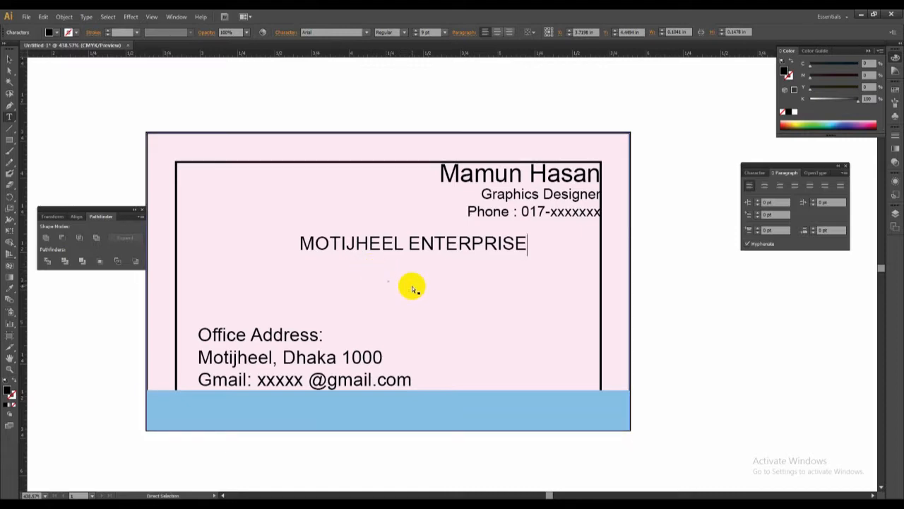
# Set the company name to 13 pt and move it to the middle of the card.
pyautogui.hotkey('ctrl', 'a')
pyautogui.click(755, 172)
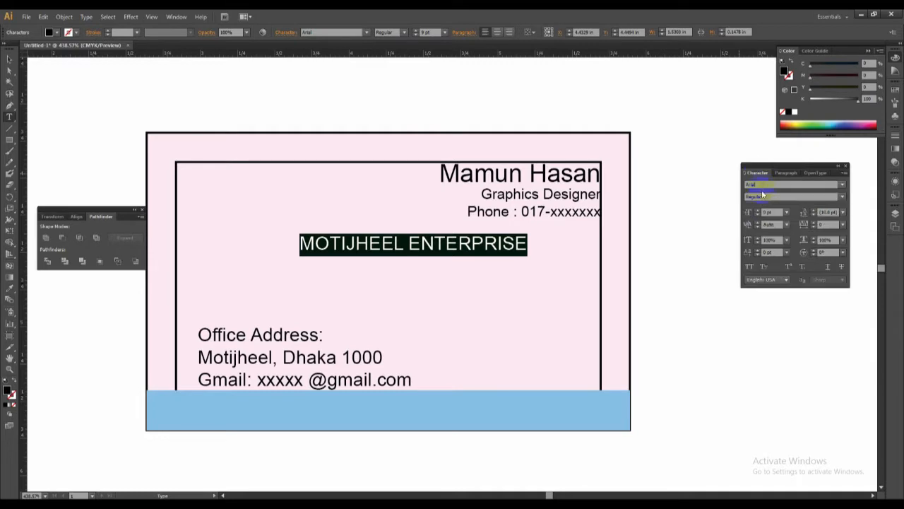
pyautogui.click(758, 210)
pyautogui.click(757, 210)
pyautogui.click(758, 210)
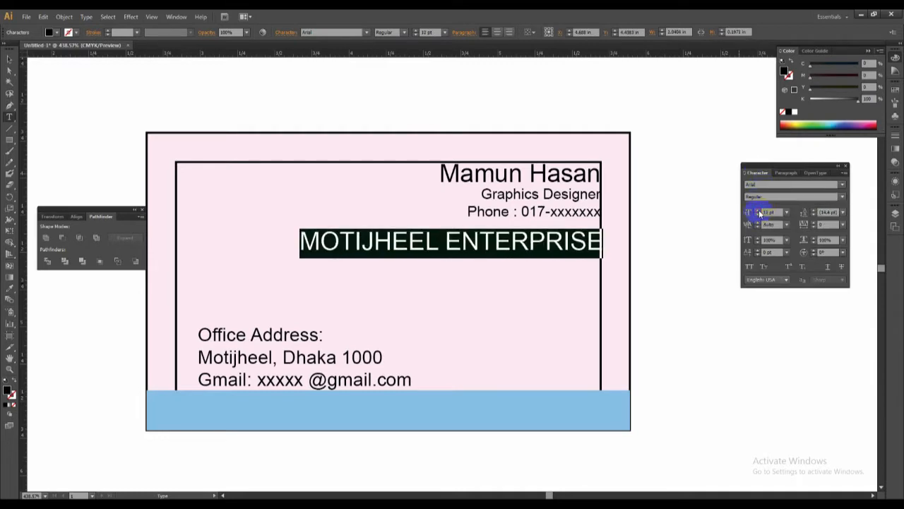
pyautogui.click(759, 210)
pyautogui.moveTo(549, 246); pyautogui.dragTo(477, 264)
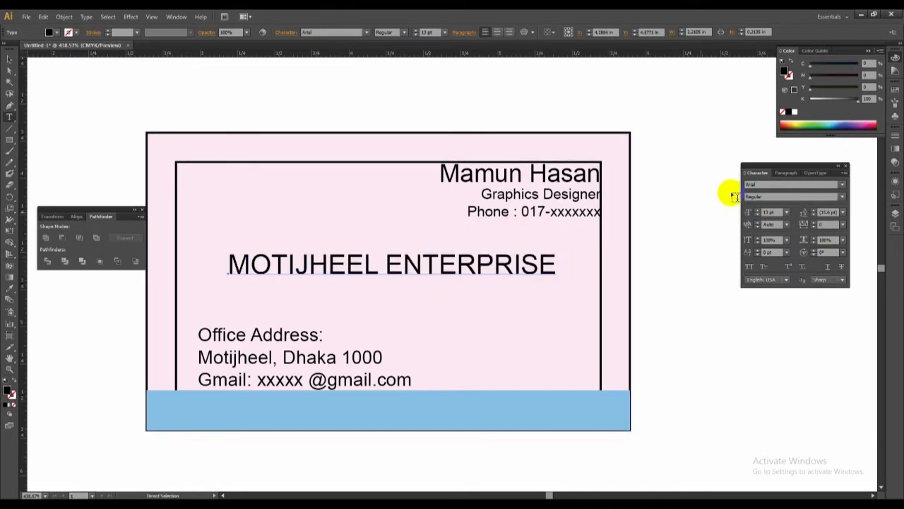
# Make the company name and the "Office Address:" heading bold.
pyautogui.click(841, 200)
pyautogui.click(789, 232)
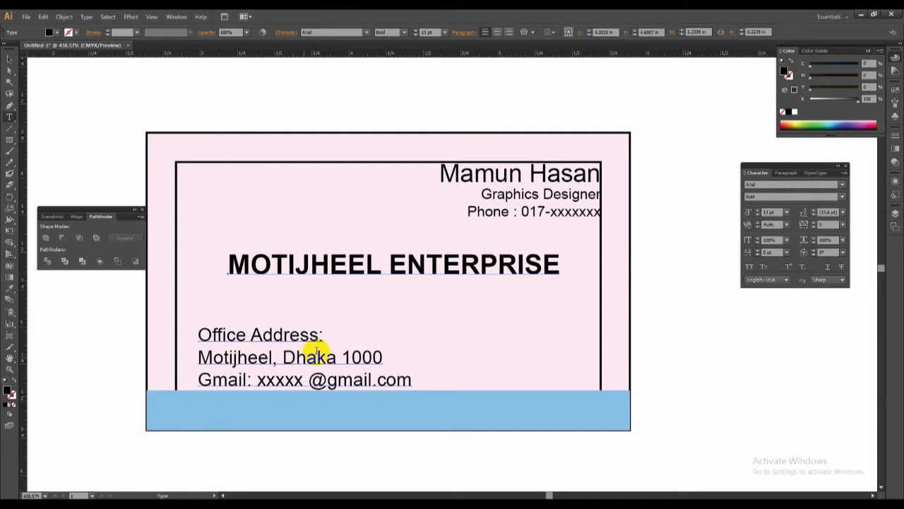
pyautogui.moveTo(324, 337); pyautogui.dragTo(193, 338)
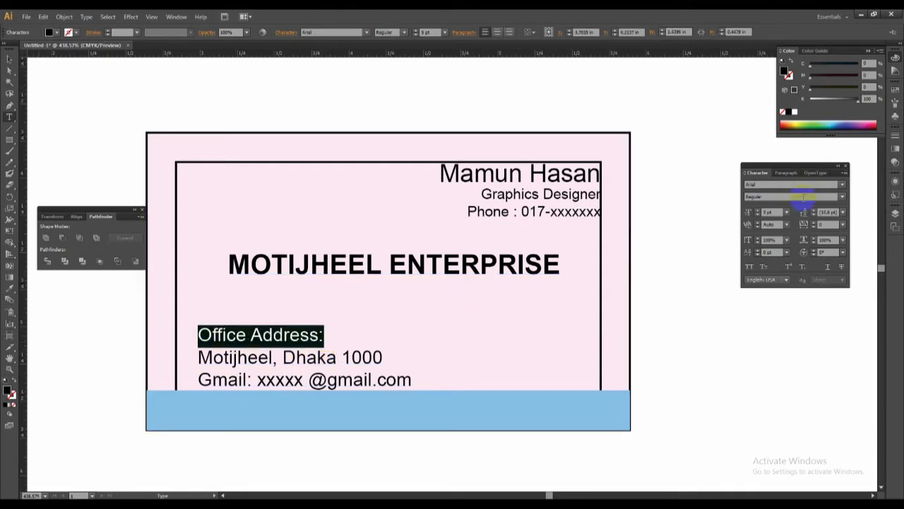
pyautogui.click(842, 196)
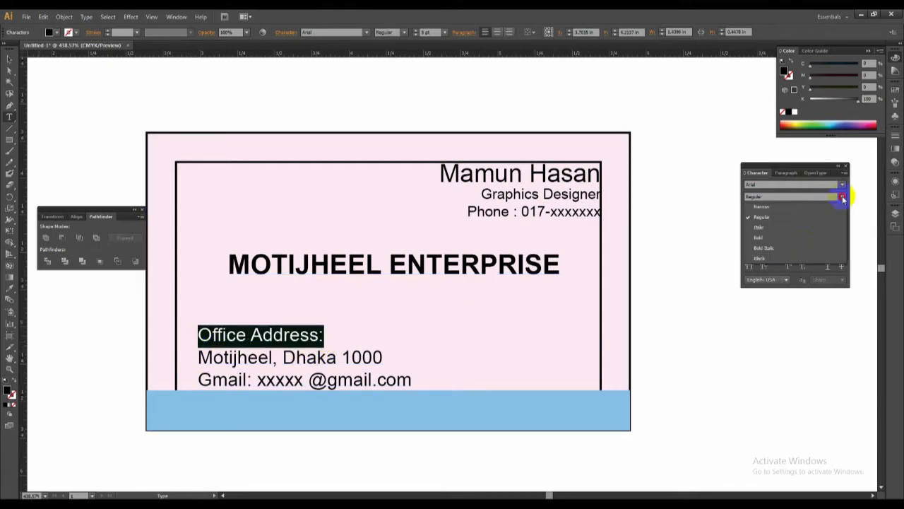
pyautogui.click(787, 238)
pyautogui.keyDown('ctrl'); pyautogui.click(724, 284); pyautogui.keyUp('ctrl')
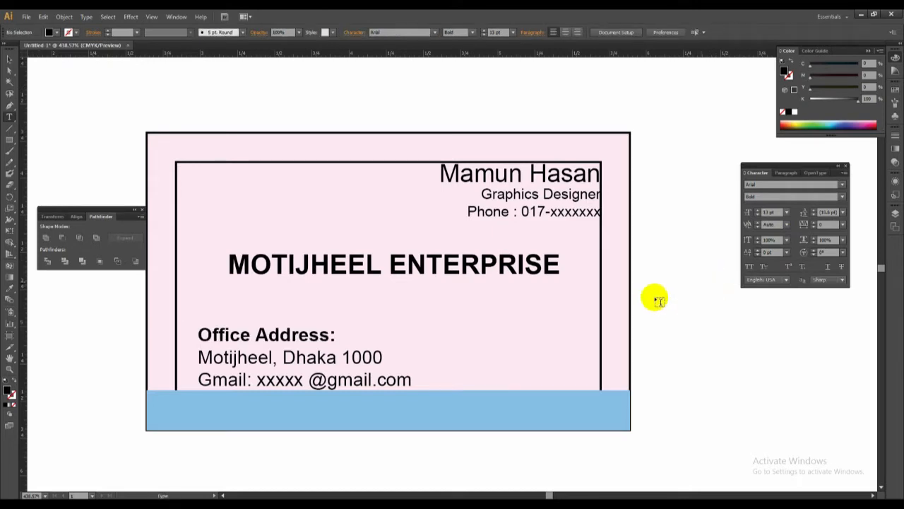
# Nudge the company name slightly and draw a horizontal line about 2.33 in long beneath it, with a black stroke and no fill.
pyautogui.moveTo(399, 264); pyautogui.dragTo(405, 267)
pyautogui.click(9, 106)
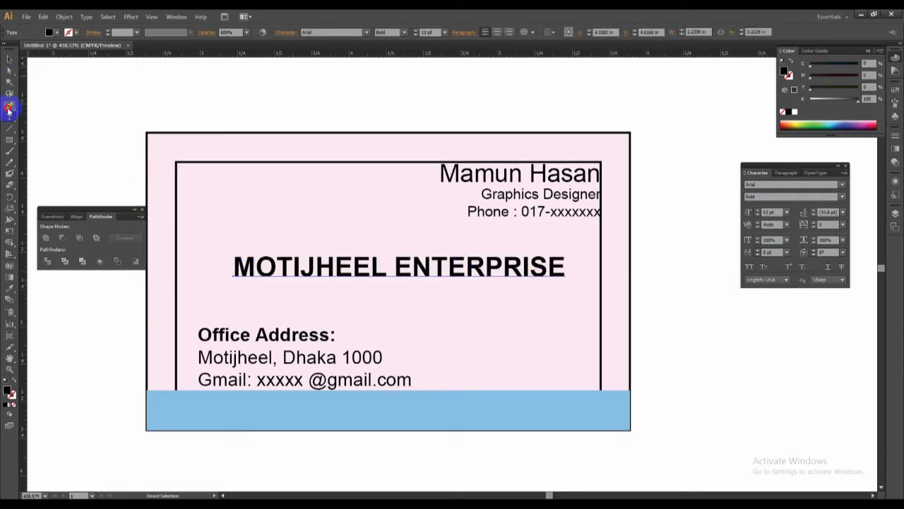
pyautogui.click(225, 284)
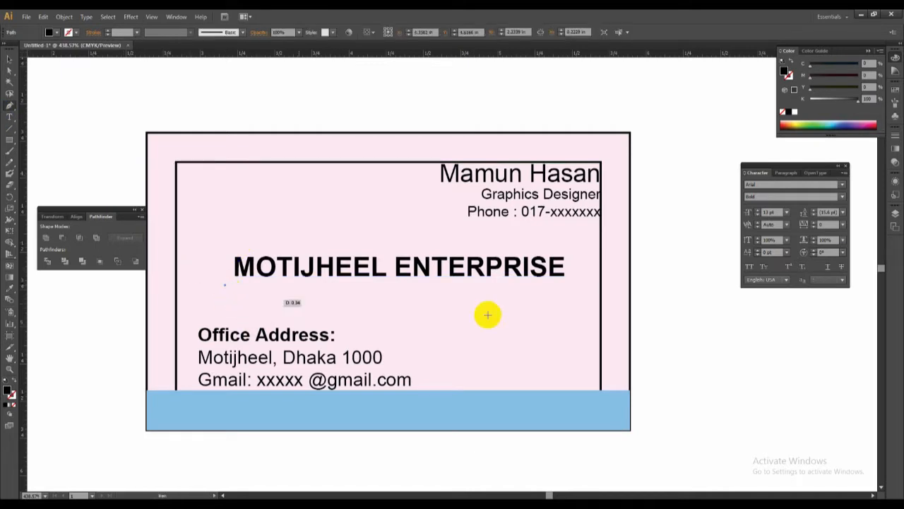
pyautogui.click(571, 286)
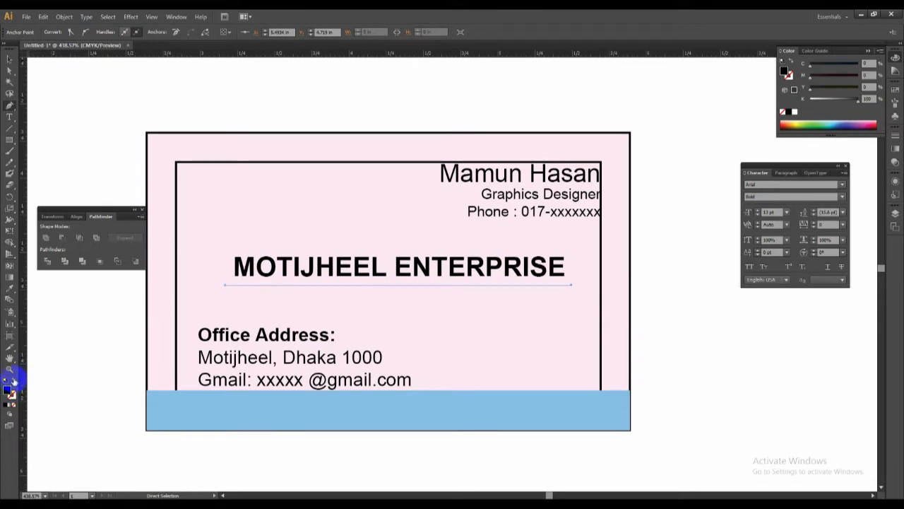
pyautogui.click(13, 380)
pyautogui.click(13, 393)
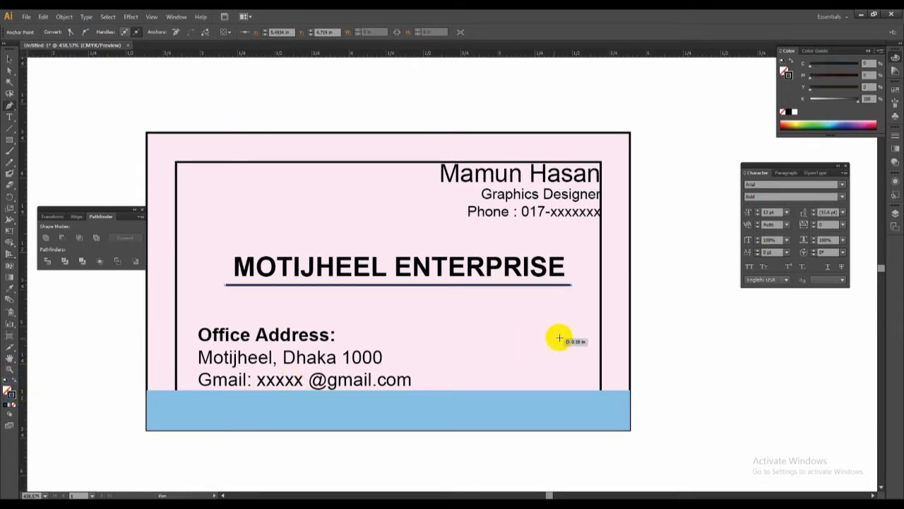
pyautogui.keyDown('ctrl'); pyautogui.click(682, 314); pyautogui.keyUp('ctrl')
# Duplicate the office address block straight down to just below the card.
pyautogui.moveTo(659, 338); pyautogui.dragTo(683, 303)
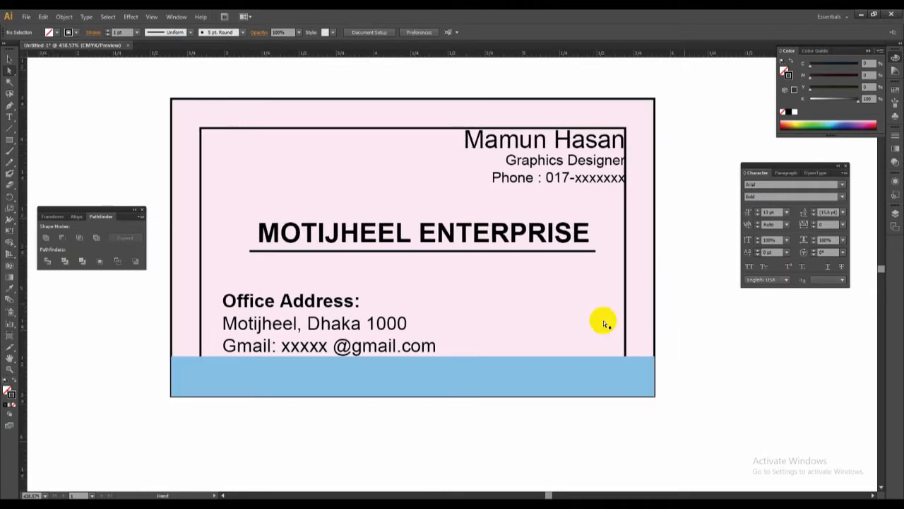
pyautogui.moveTo(691, 358); pyautogui.dragTo(720, 298)
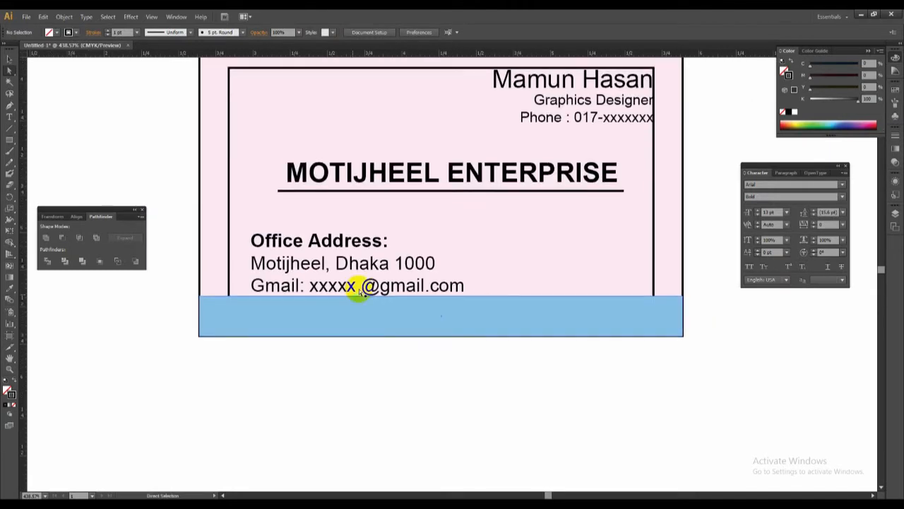
pyautogui.moveTo(360, 262); pyautogui.dragTo(363, 375)
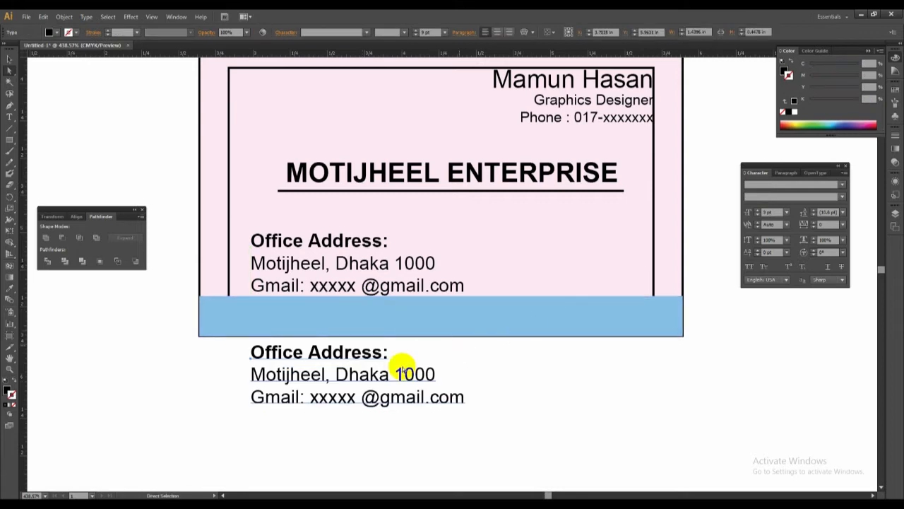
# Replace all the text of the copy below the card with "Web: motijheelenterprise700.com".
pyautogui.doubleClick(311, 361)
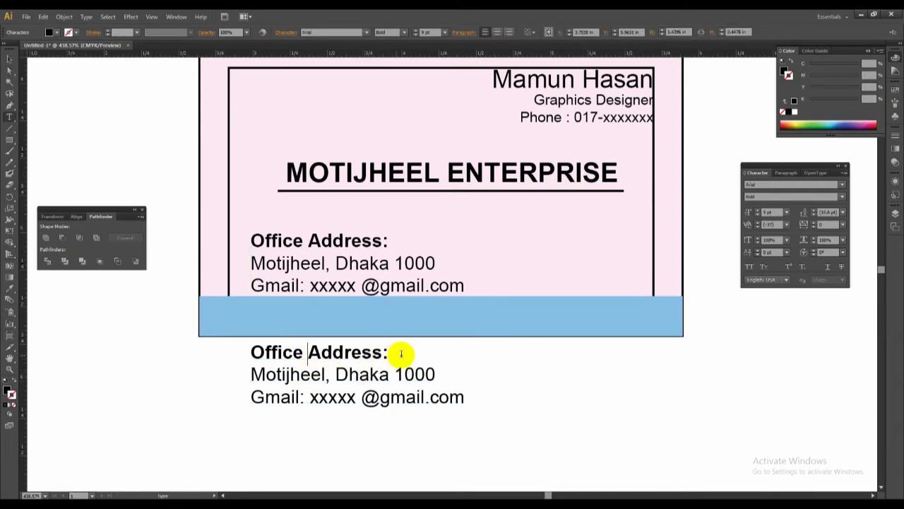
pyautogui.moveTo(400, 353); pyautogui.dragTo(200, 356)
pyautogui.press('BackSpace')
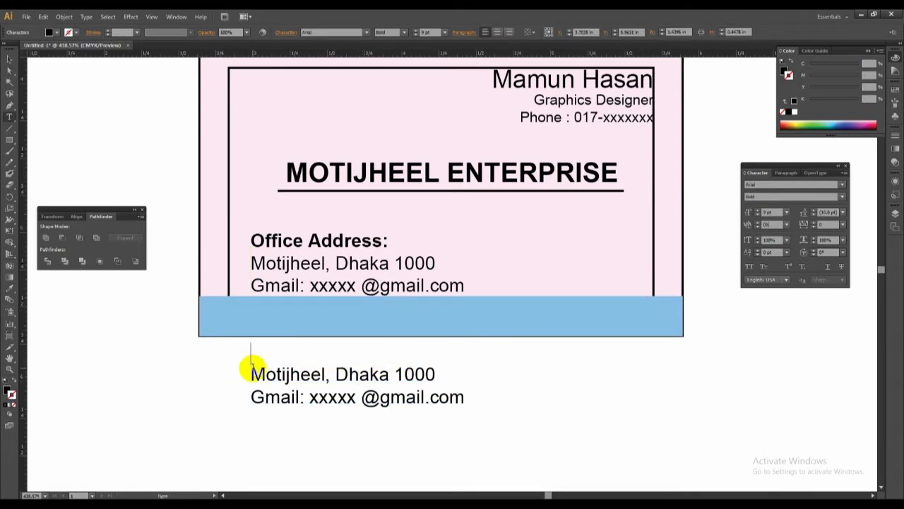
pyautogui.press('Delete')
pyautogui.hotkey('ctrl', 'a')
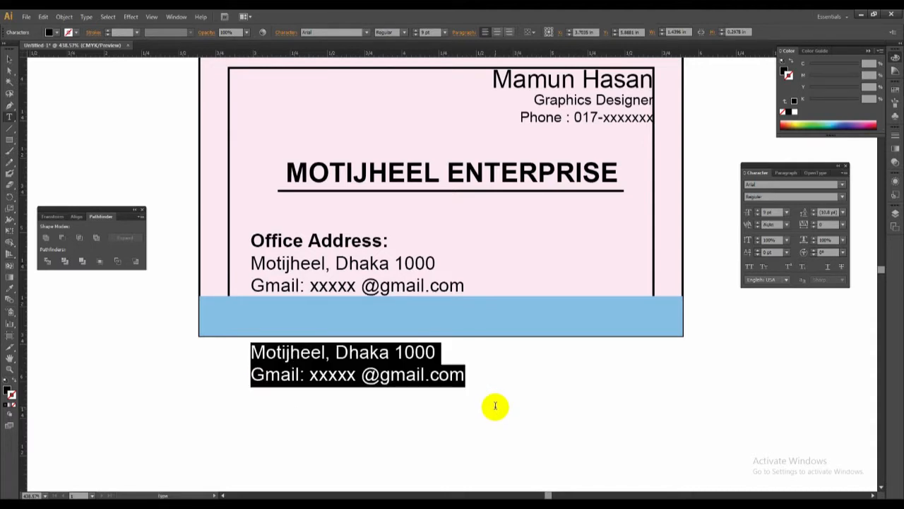
pyautogui.write('W')
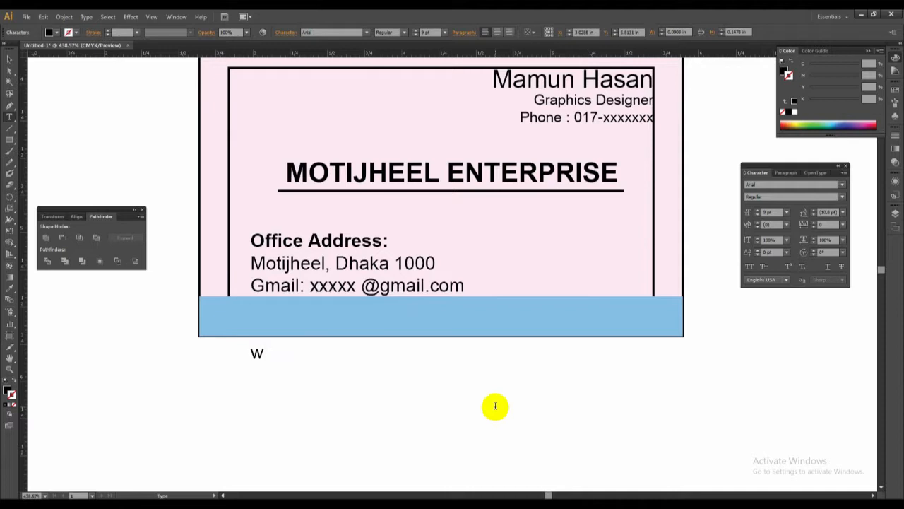
pyautogui.write('W')
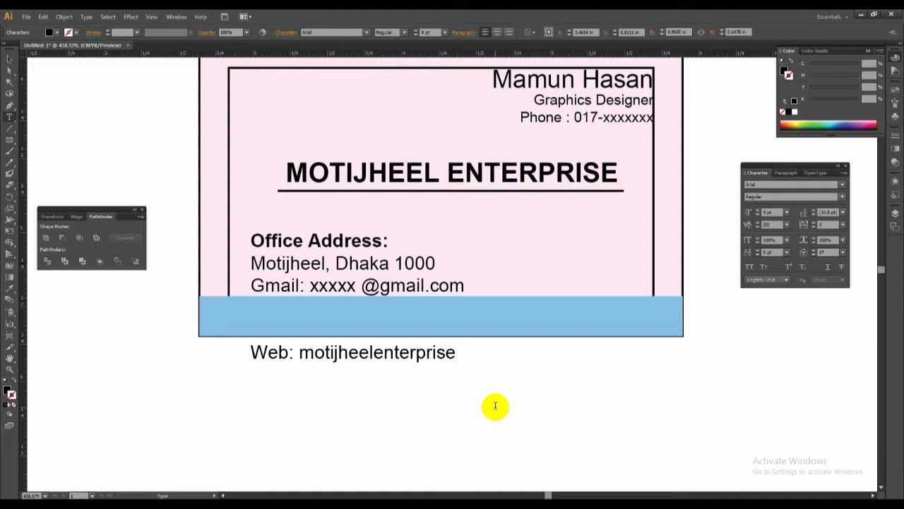
pyautogui.write('700.com')
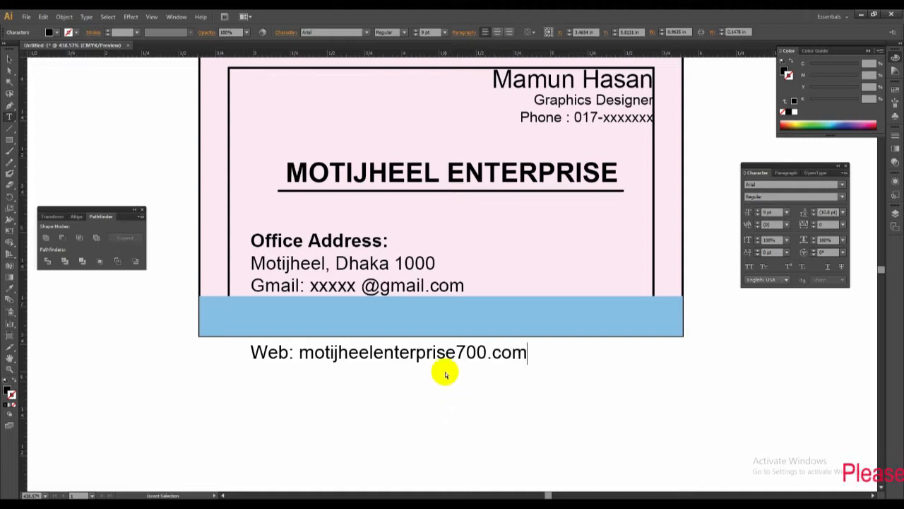
# Move the web address line onto the blue bottom strip and select it as an object.
pyautogui.moveTo(451, 353); pyautogui.dragTo(484, 311)
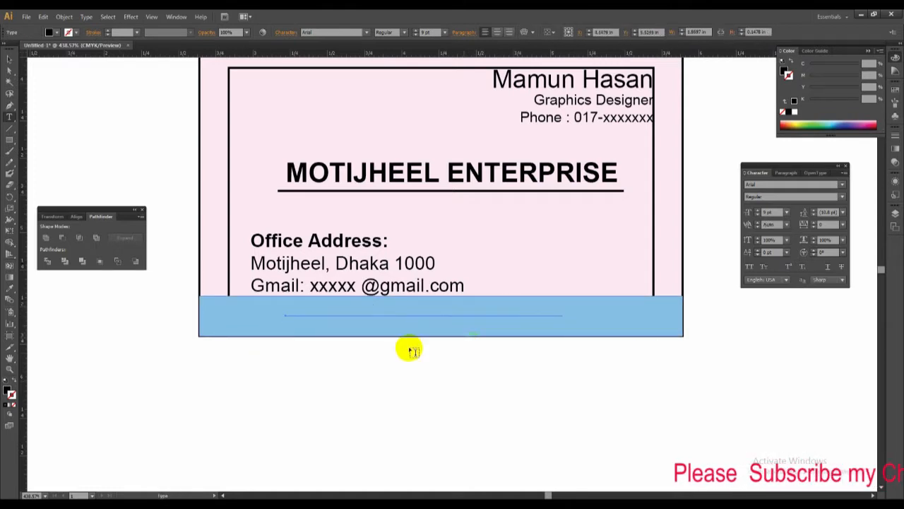
pyautogui.press('Escape')
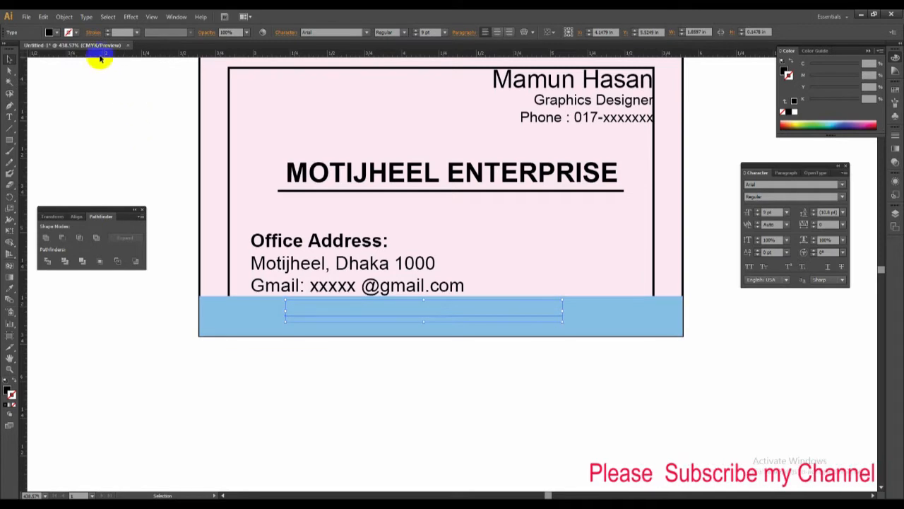
# Send the selected web address line to the back of the stacking order.
pyautogui.click(109, 17)
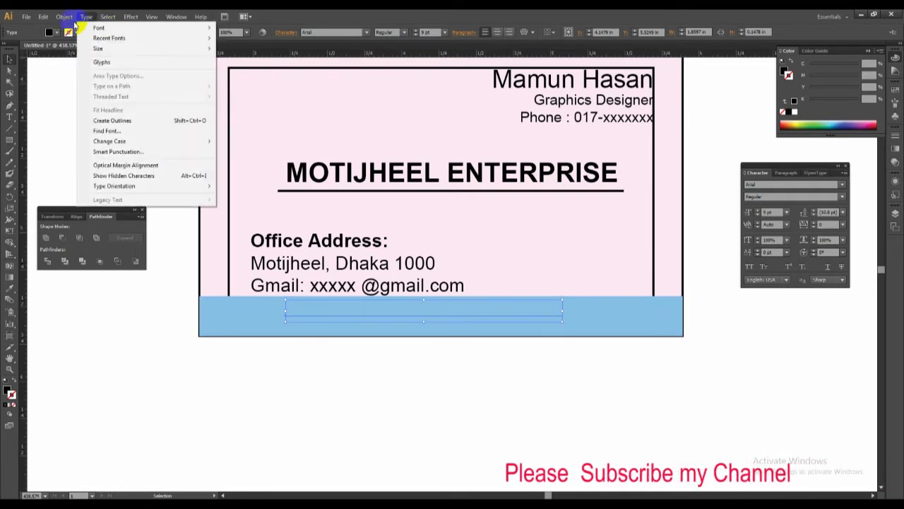
pyautogui.moveTo(64, 16)
pyautogui.moveTo(77, 40)
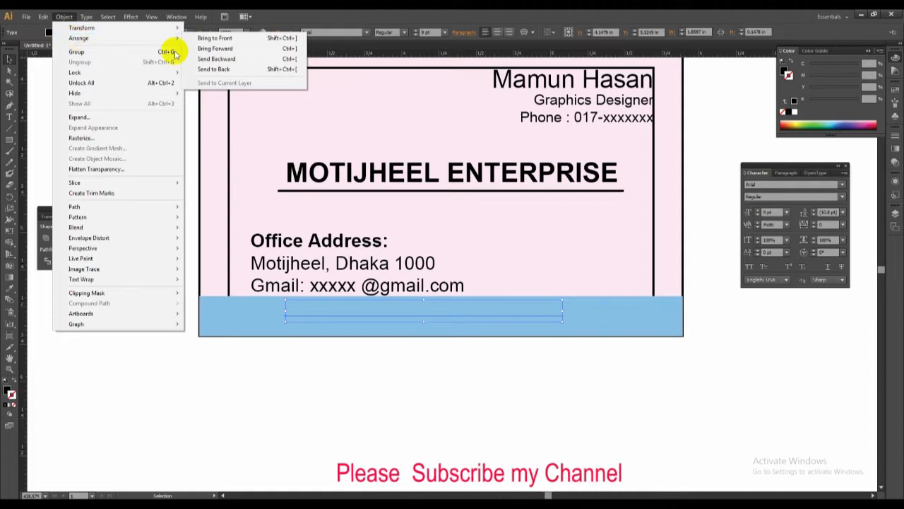
pyautogui.click(210, 69)
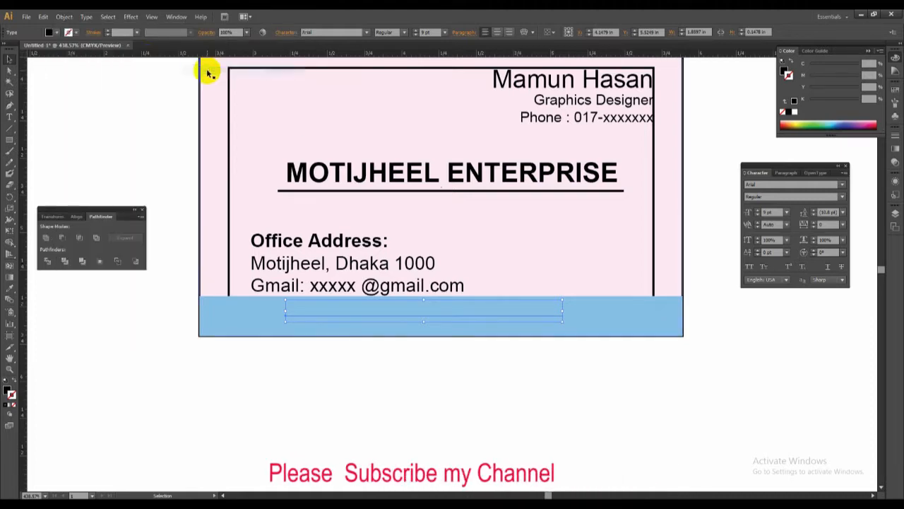
# Bring the web address line in front of the blue strip and shift it slightly down and to the right.
pyautogui.click(63, 16)
pyautogui.moveTo(78, 39)
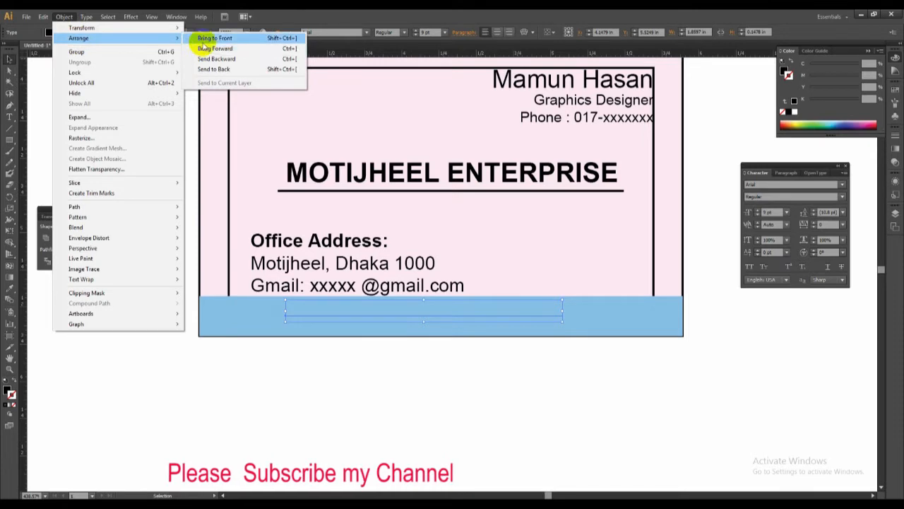
pyautogui.click(205, 35)
pyautogui.moveTo(533, 314); pyautogui.dragTo(537, 318)
# Set the tracking of the web address line to 50.
pyautogui.hotkey('alt', 'Right')
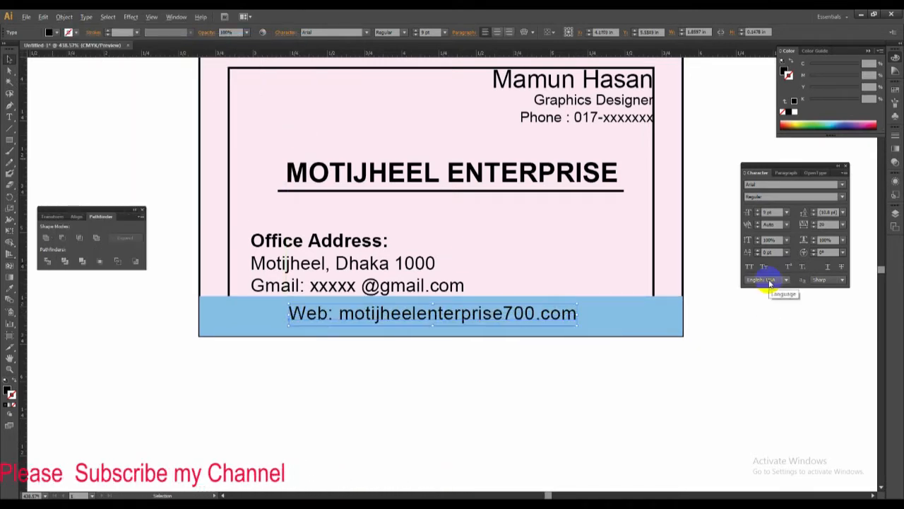
pyautogui.hotkey('alt', 'Left')
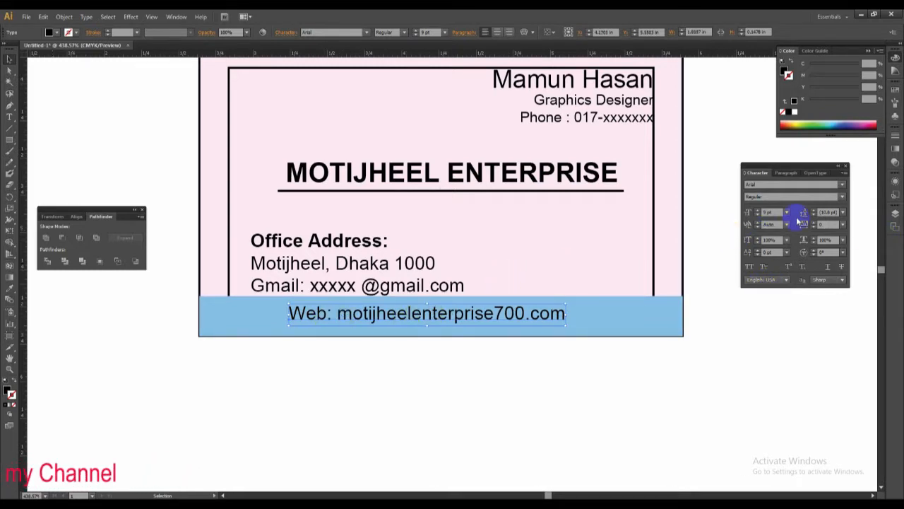
pyautogui.click(841, 224)
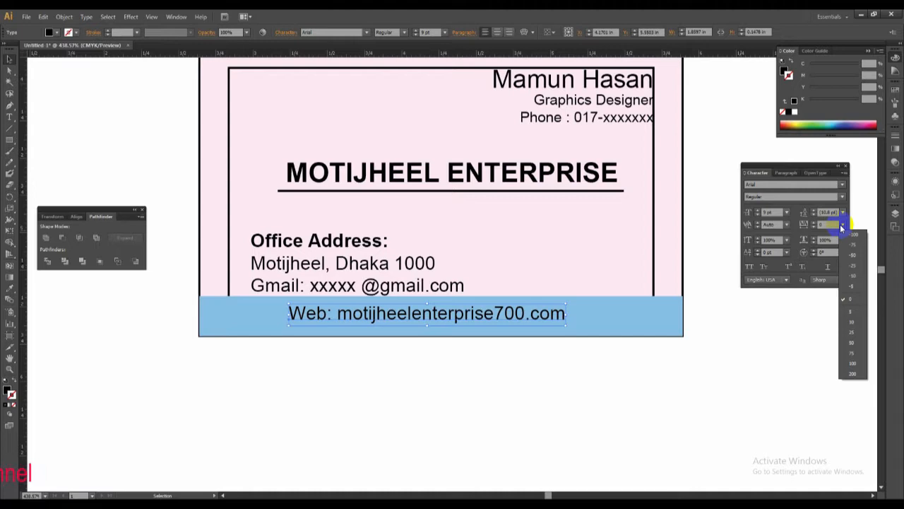
pyautogui.click(853, 343)
# Try a magenta fill on the web address text, settling on white.
pyautogui.click(6, 388)
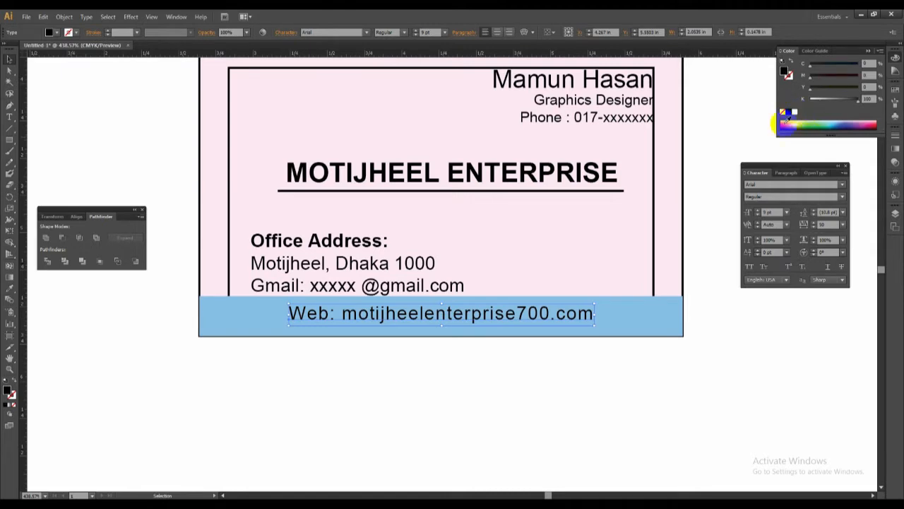
pyautogui.click(794, 111)
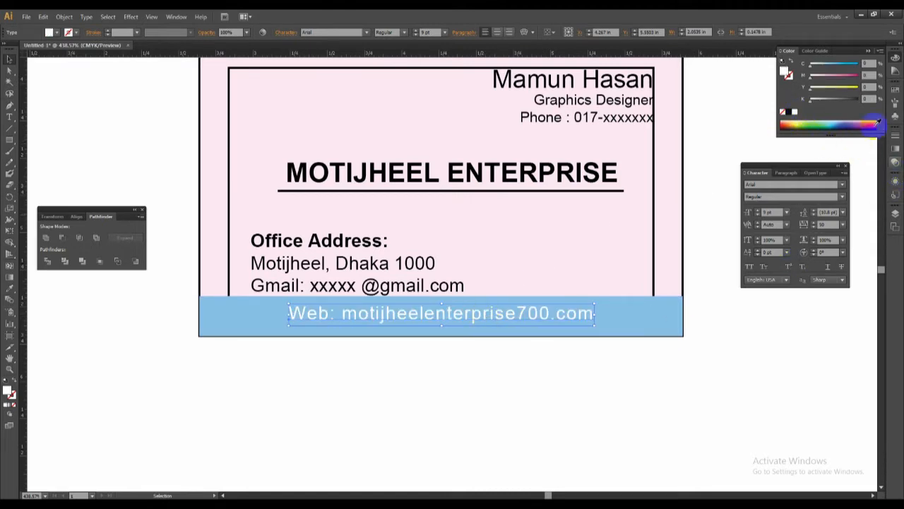
pyautogui.moveTo(855, 77); pyautogui.dragTo(868, 79)
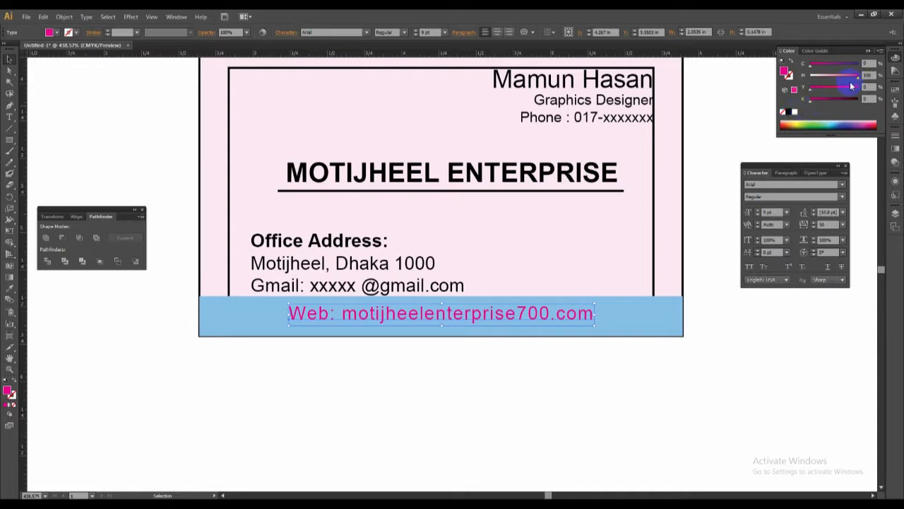
pyautogui.click(794, 111)
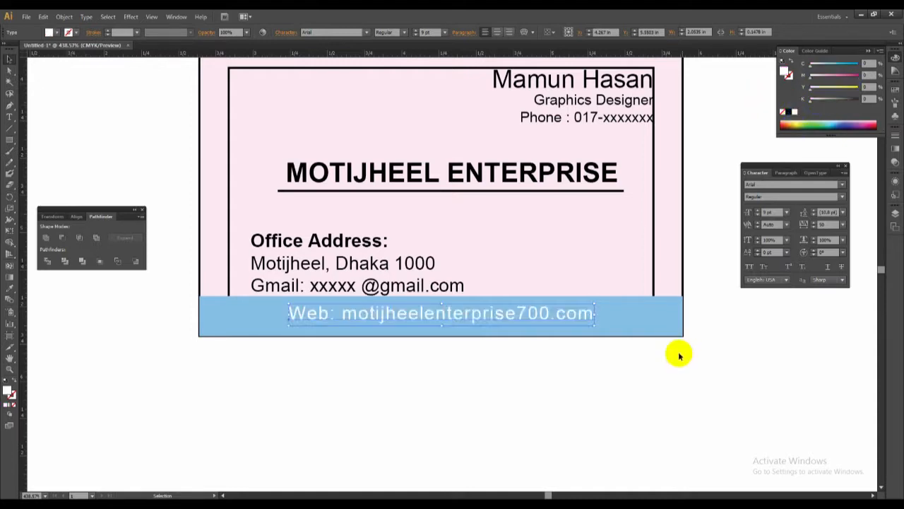
# Recolour the blue bottom strip a neutral grey of about 53% black with no cyan, magenta or yellow.
pyautogui.click(655, 322)
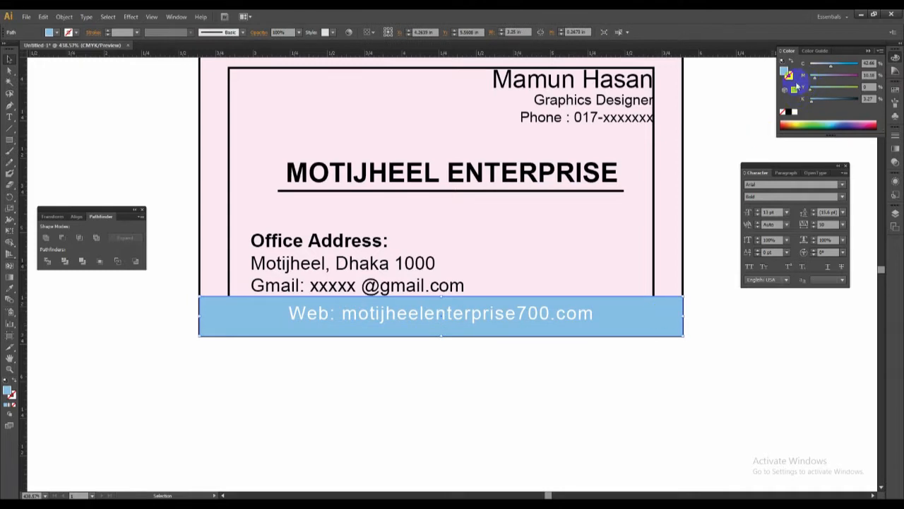
pyautogui.click(793, 113)
pyautogui.moveTo(840, 99); pyautogui.dragTo(836, 103)
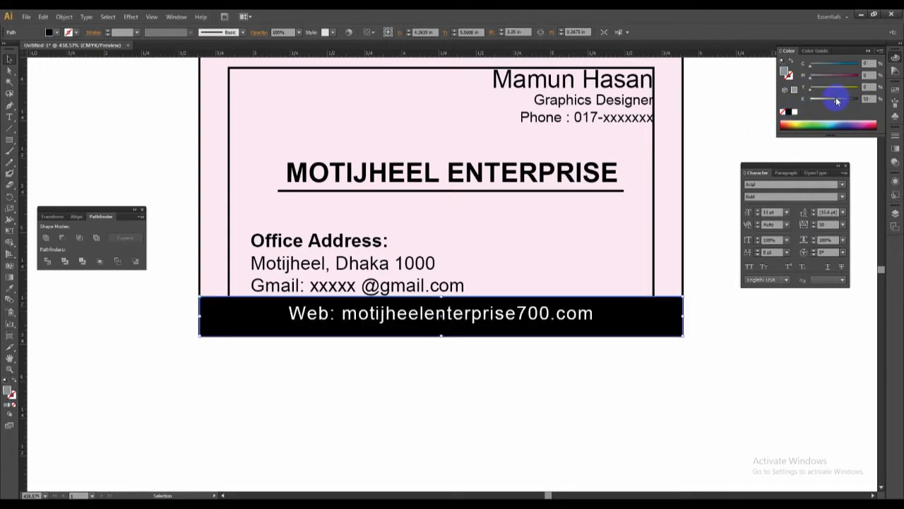
pyautogui.click(610, 370)
# Darken the bottom strip's grey fill to 67% black and deselect it.
pyautogui.press('z')
pyautogui.keyDown('alt'); pyautogui.click(522, 284); pyautogui.keyUp('alt')
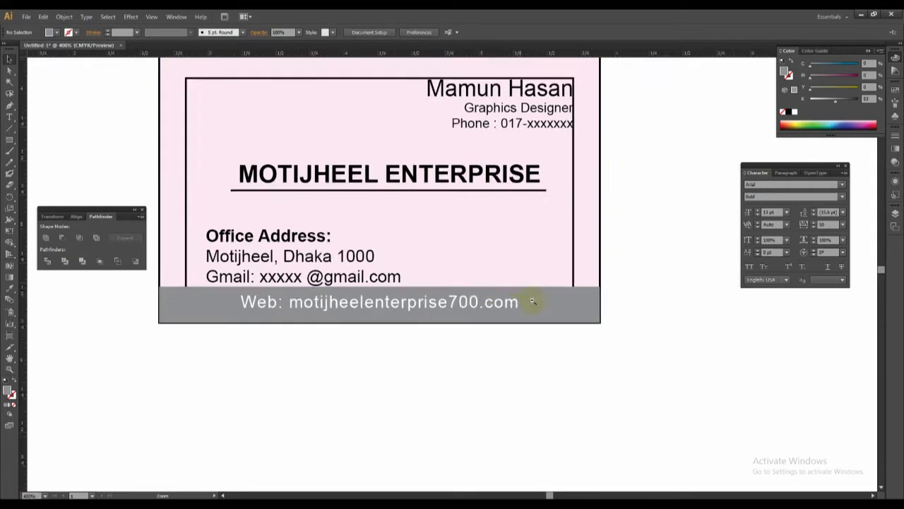
pyautogui.keyDown('alt'); pyautogui.click(509, 291); pyautogui.keyUp('alt')
pyautogui.press('v')
pyautogui.click(495, 297)
pyautogui.click(842, 101)
pyautogui.moveTo(531, 315); pyautogui.dragTo(636, 309)
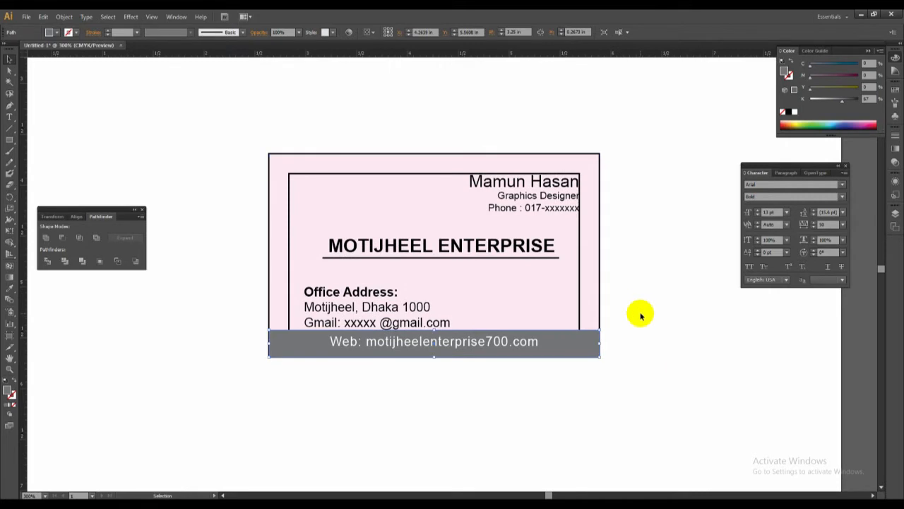
pyautogui.click(644, 314)
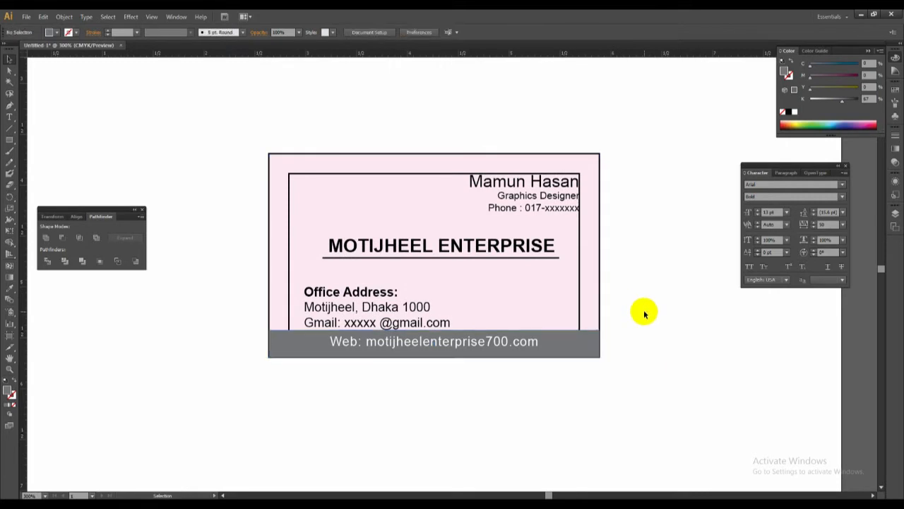
# Draw a grey rectangle about 0.30 × 0.26 in just above the card's upper-left part.
pyautogui.moveTo(644, 314); pyautogui.dragTo(677, 331)
pyautogui.press('p')
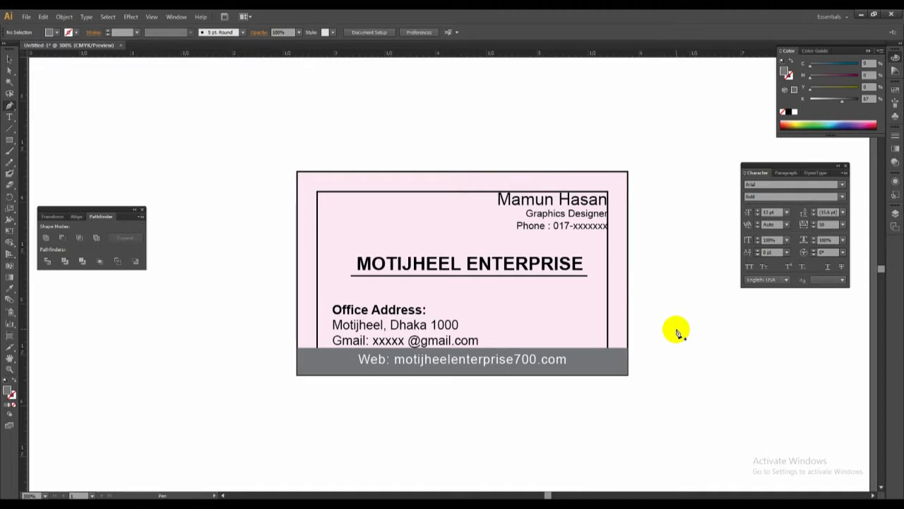
pyautogui.click(333, 200)
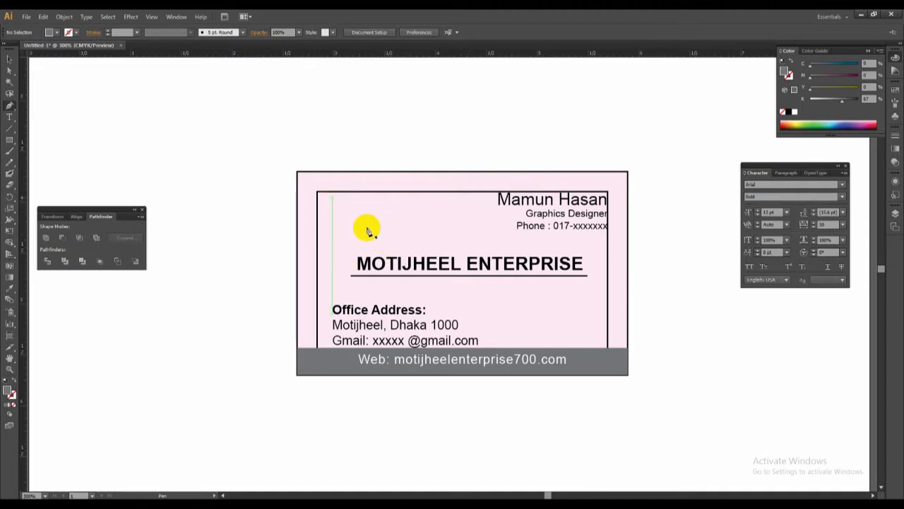
pyautogui.hotkey('ctrl', 'space')
pyautogui.moveTo(283, 134); pyautogui.dragTo(481, 277)
pyautogui.press('m')
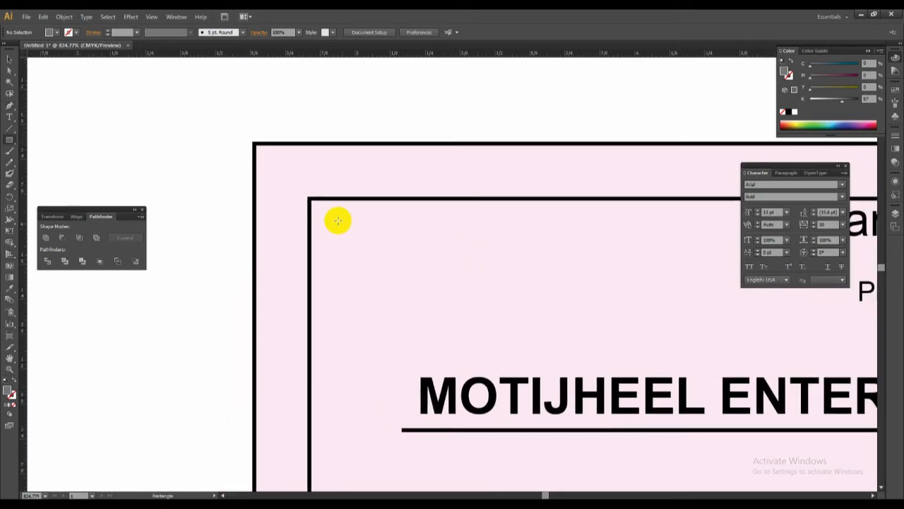
pyautogui.moveTo(366, 103); pyautogui.dragTo(332, 153)
pyautogui.moveTo(304, 91); pyautogui.dragTo(389, 166)
pyautogui.keyDown('ctrl'); pyautogui.click(478, 145); pyautogui.keyUp('ctrl')
# Add a black bold Arial letter "M" at 13 pt beside the grey rectangle above the card.
pyautogui.press('t')
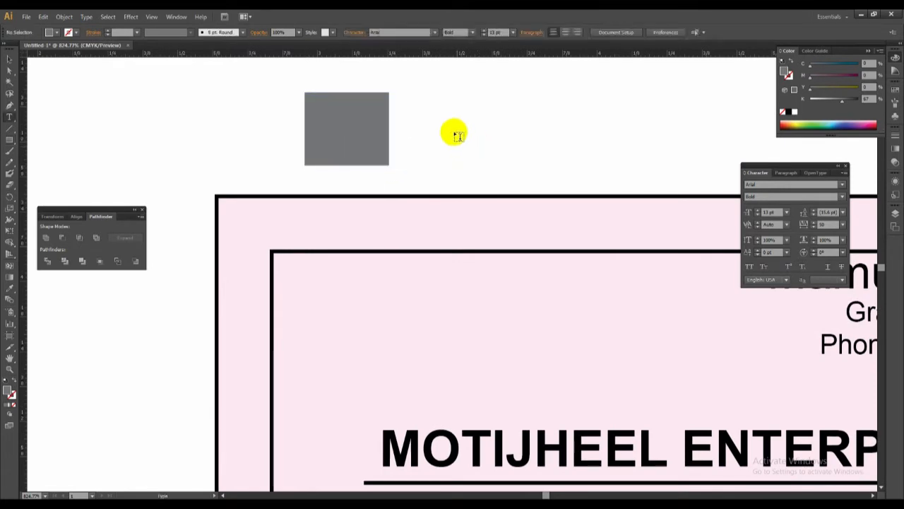
pyautogui.click(454, 134)
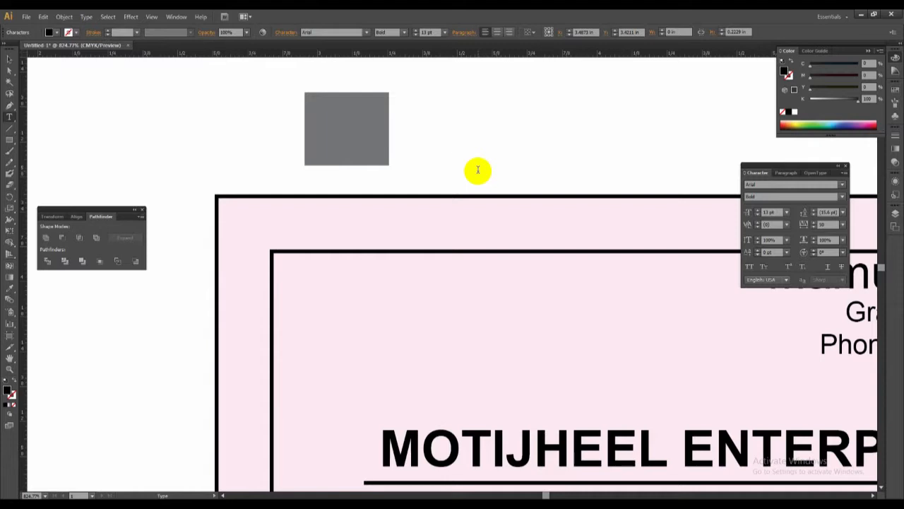
pyautogui.write('M')
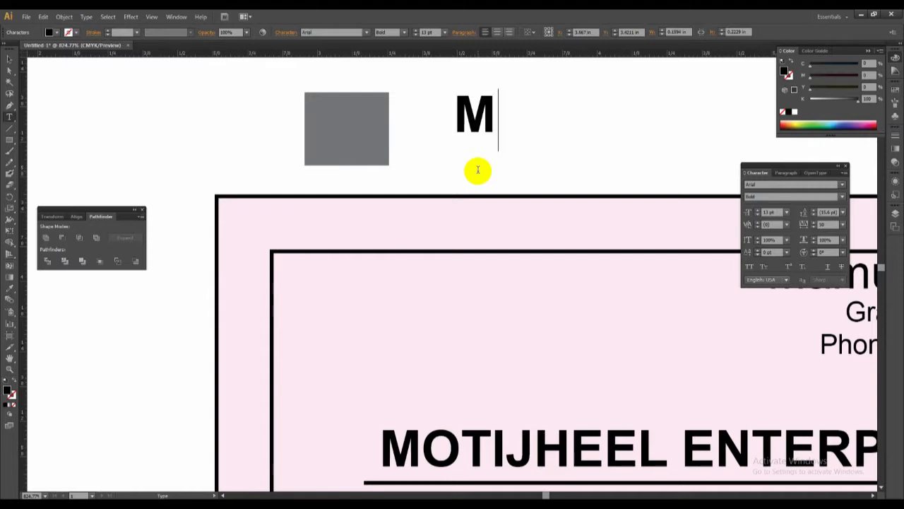
pyautogui.press('Escape')
# Duplicate the letter M directly to its right and change the copy to "E".
pyautogui.moveTo(471, 124); pyautogui.dragTo(509, 124)
pyautogui.doubleClick(525, 122)
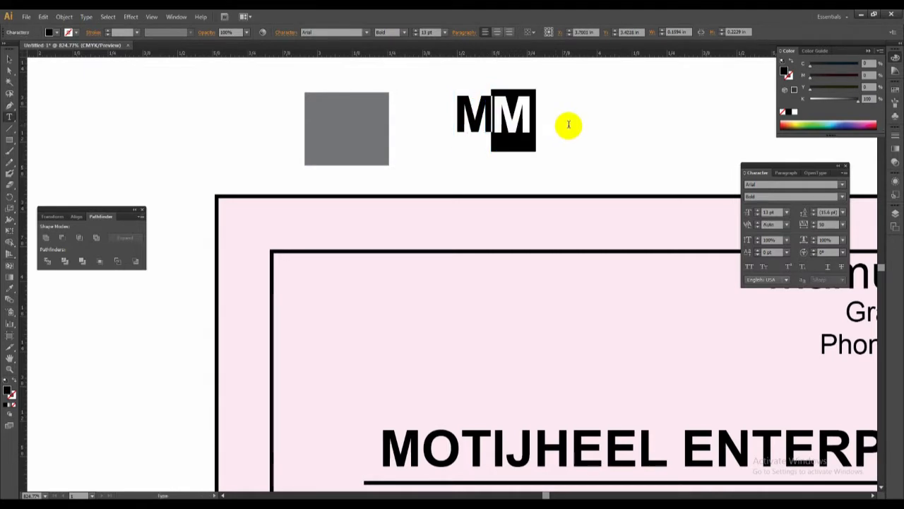
pyautogui.write('E')
pyautogui.press('Escape')
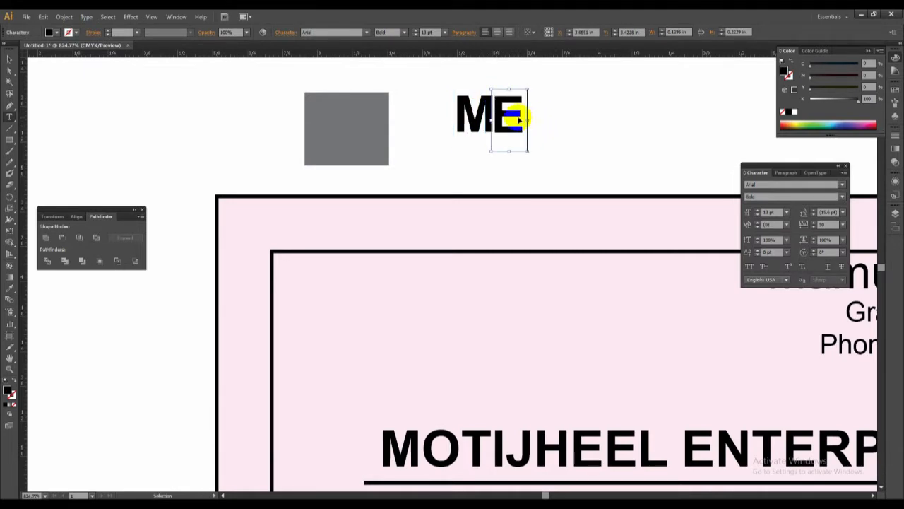
# Move the letters M and E together onto the grey rectangle and fill them with white.
pyautogui.moveTo(553, 147); pyautogui.dragTo(559, 152)
pyautogui.press('v')
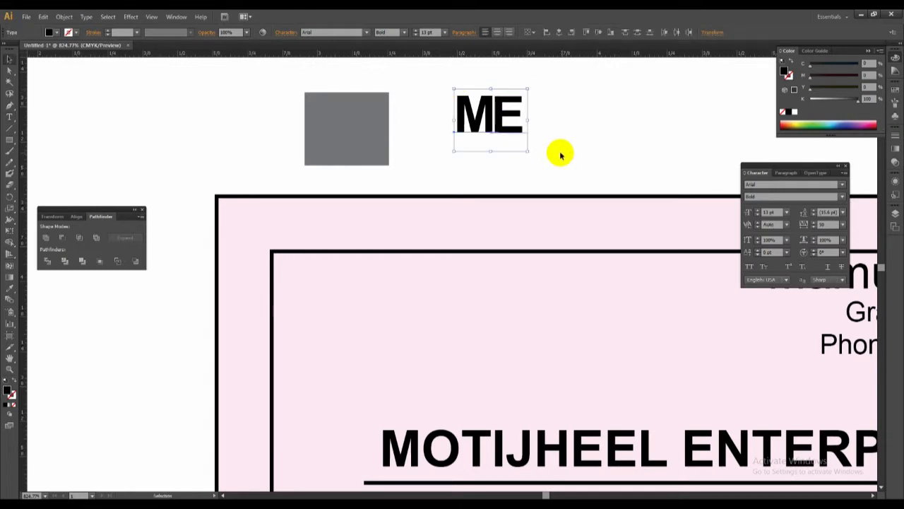
pyautogui.moveTo(508, 135); pyautogui.dragTo(365, 144)
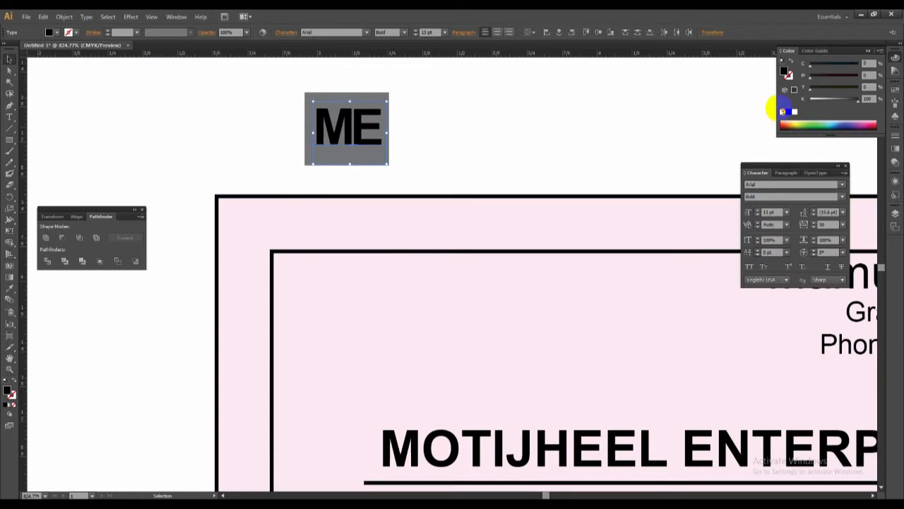
pyautogui.click(794, 112)
pyautogui.click(448, 125)
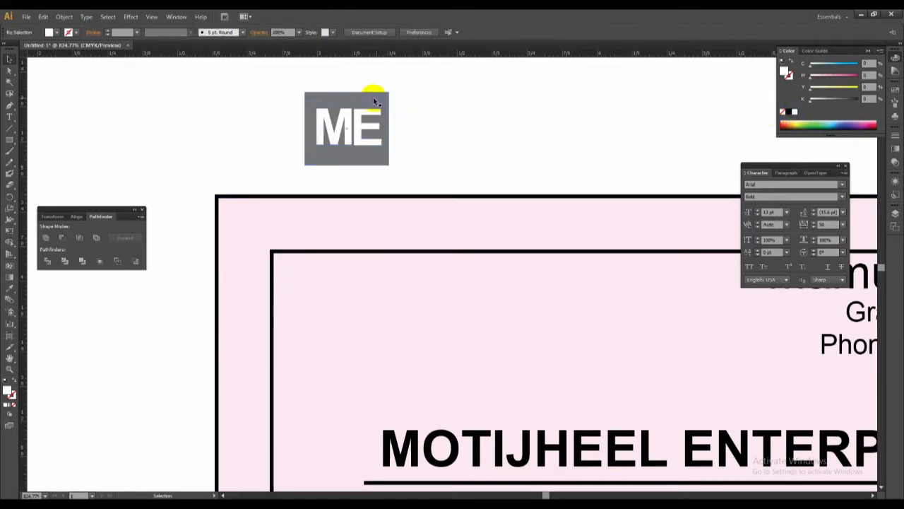
# Change the fill of the rectangle behind the ME letters to 100% black.
pyautogui.click(374, 98)
pyautogui.click(484, 155)
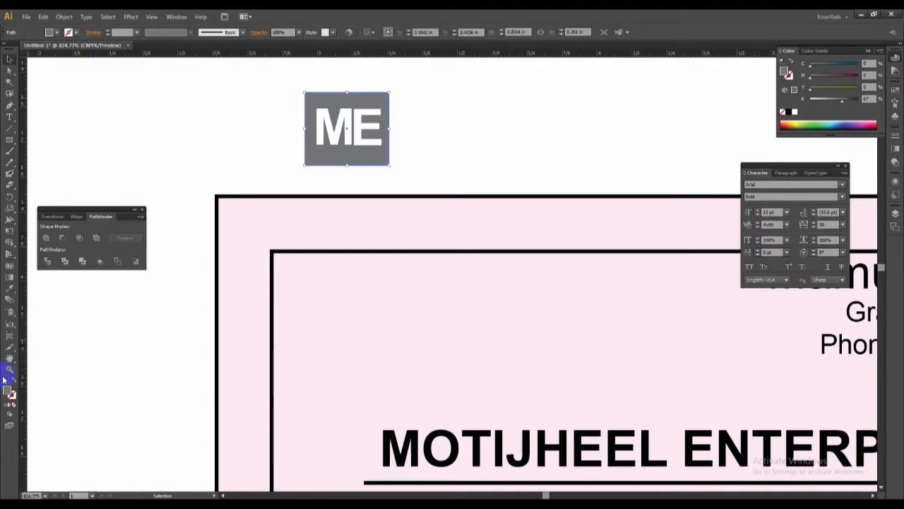
pyautogui.moveTo(810, 77)
pyautogui.mouseDown()
pyautogui.moveTo(870, 84)
pyautogui.moveTo(890, 96)
pyautogui.moveTo(793, 76)
pyautogui.mouseUp()
pyautogui.moveTo(872, 104); pyautogui.dragTo(846, 102)
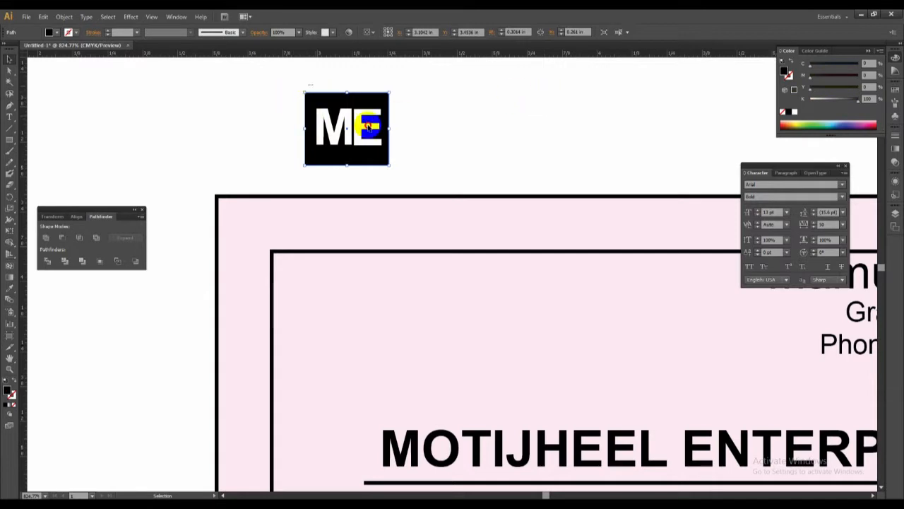
# Move the ME logo into the upper-left corner of the card's inner frame and enlarge it, bringing the letters to about 15.4 pt.
pyautogui.keyDown('shift'); pyautogui.click(357, 131); pyautogui.keyUp('shift')
pyautogui.moveTo(357, 131); pyautogui.dragTo(356, 298)
pyautogui.moveTo(378, 333); pyautogui.dragTo(385, 341)
pyautogui.click(335, 187)
pyautogui.moveTo(335, 301); pyautogui.dragTo(335, 296)
pyautogui.click(379, 168)
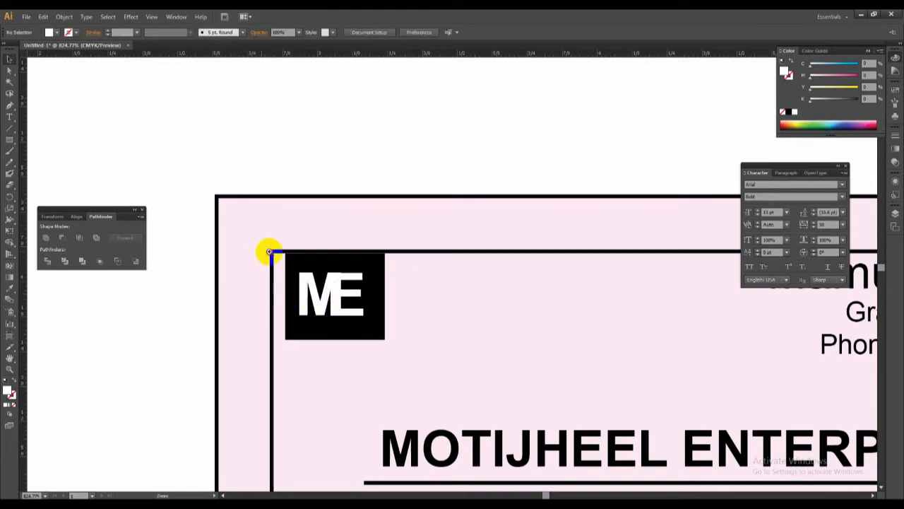
# Nudge the letter E slightly to the right within the ME logo and check the logo on the card.
pyautogui.moveTo(268, 251); pyautogui.dragTo(451, 354)
pyautogui.moveTo(414, 236); pyautogui.dragTo(418, 236)
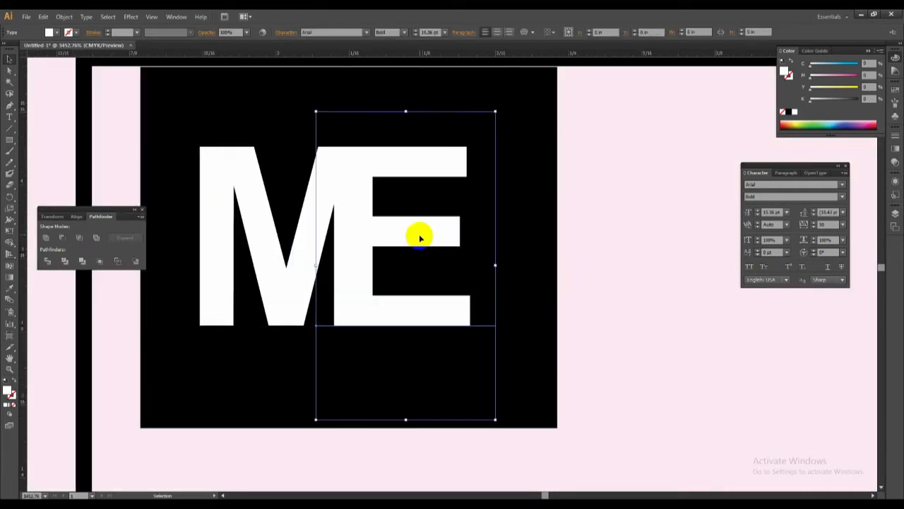
pyautogui.keyDown('ctrl'); pyautogui.keyDown('alt'); pyautogui.click(476, 245); pyautogui.keyUp('alt'); pyautogui.keyUp('ctrl')
pyautogui.keyDown('ctrl'); pyautogui.keyDown('alt'); pyautogui.click(480, 276); pyautogui.keyUp('alt'); pyautogui.keyUp('ctrl')
pyautogui.keyDown('ctrl'); pyautogui.keyDown('alt'); pyautogui.click(472, 284); pyautogui.keyUp('alt'); pyautogui.keyUp('ctrl')
pyautogui.keyDown('ctrl'); pyautogui.keyDown('alt'); pyautogui.click(466, 288); pyautogui.keyUp('alt'); pyautogui.keyUp('ctrl')
pyautogui.click(416, 315)
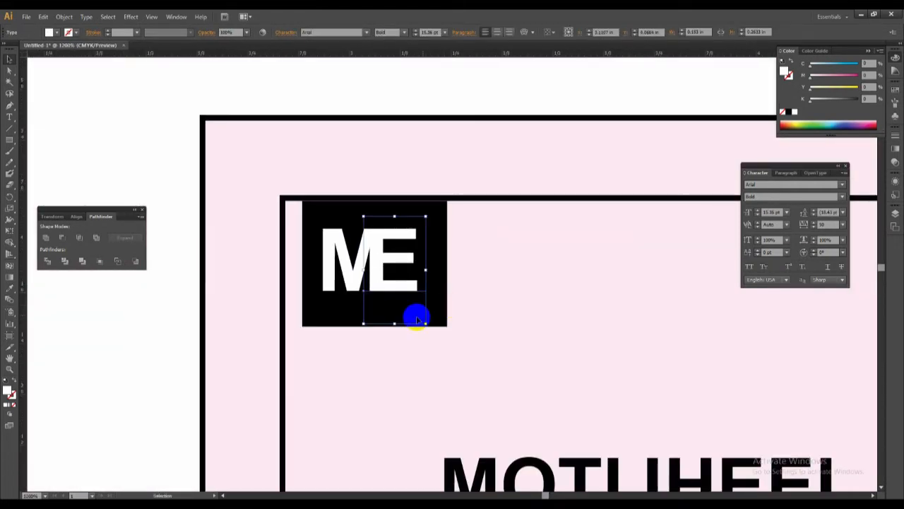
pyautogui.keyDown('ctrl'); pyautogui.keyDown('alt'); pyautogui.click(529, 309); pyautogui.keyUp('alt'); pyautogui.keyUp('ctrl')
pyautogui.keyDown('ctrl'); pyautogui.keyDown('alt'); pyautogui.click(528, 309); pyautogui.keyUp('alt'); pyautogui.keyUp('ctrl')
pyautogui.click(383, 115)
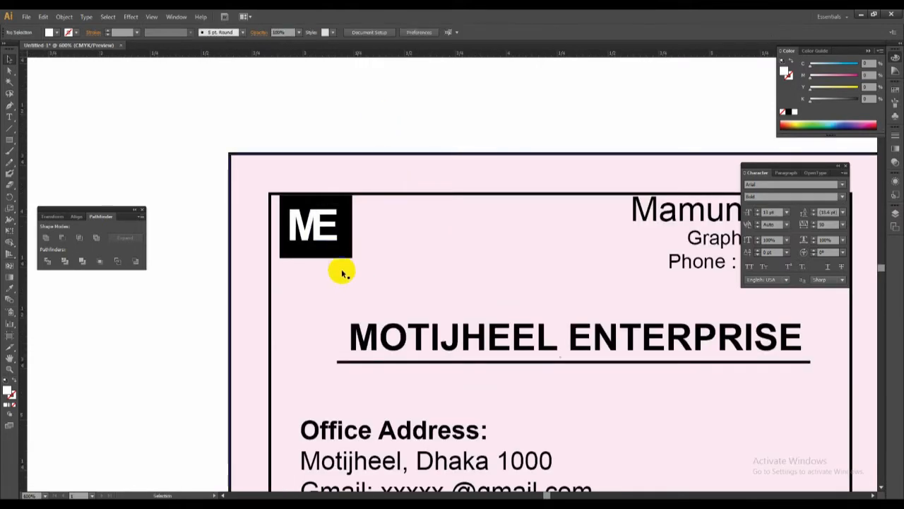
pyautogui.keyDown('ctrl'); pyautogui.keyDown('alt'); pyautogui.click(476, 275); pyautogui.keyUp('alt'); pyautogui.keyUp('ctrl')
pyautogui.keyDown('ctrl'); pyautogui.keyDown('alt'); pyautogui.click(477, 274); pyautogui.keyUp('alt'); pyautogui.keyUp('ctrl')
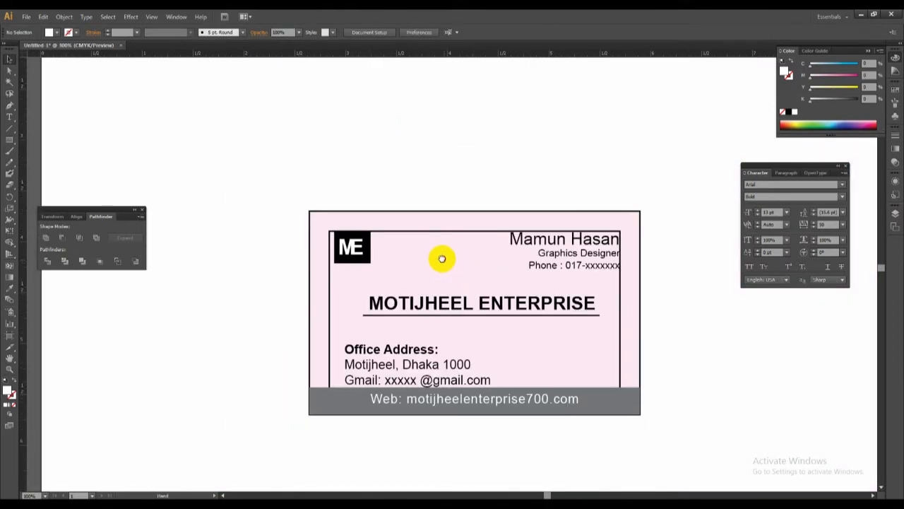
pyautogui.moveTo(440, 258); pyautogui.dragTo(450, 278)
pyautogui.moveTo(319, 226); pyautogui.dragTo(490, 323)
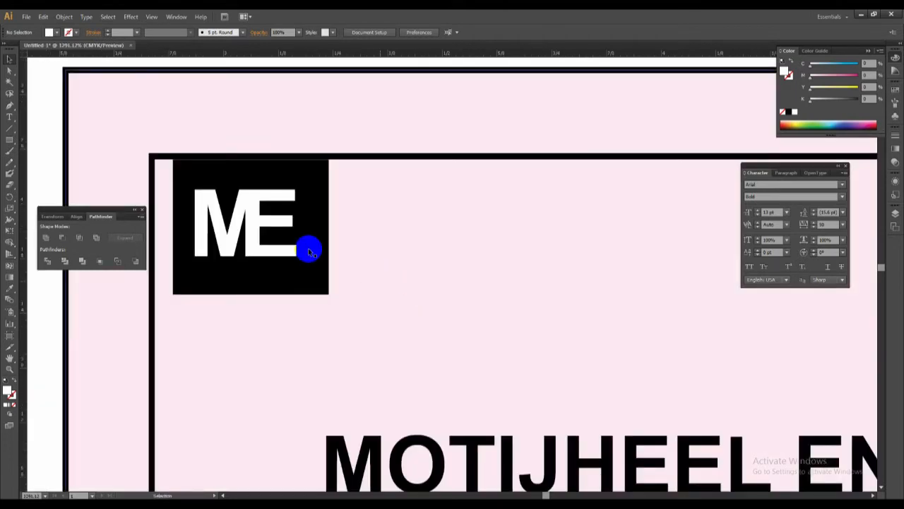
# Group the ME letters with the black rectangle behind them into one logo object.
pyautogui.click(244, 246)
pyautogui.keyDown('shift'); pyautogui.click(198, 219); pyautogui.keyUp('shift')
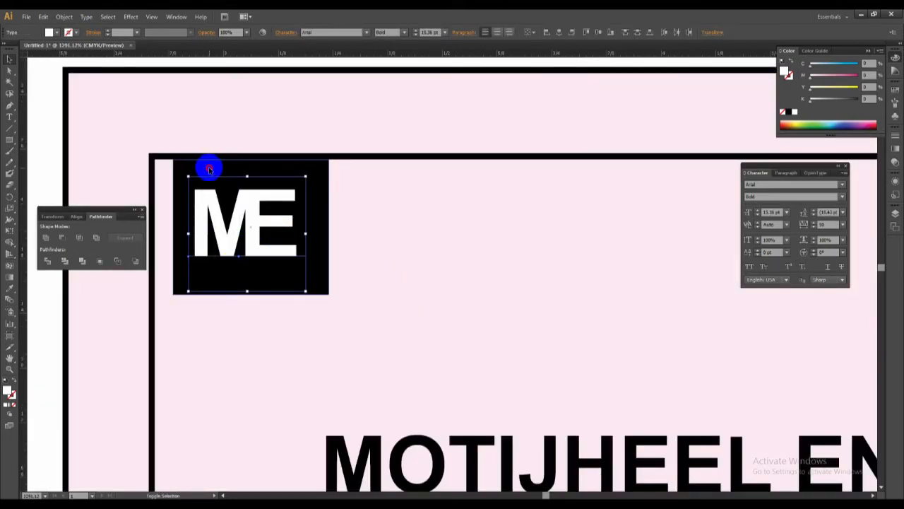
pyautogui.keyDown('shift'); pyautogui.click(209, 169); pyautogui.keyUp('shift')
pyautogui.rightClick(232, 217)
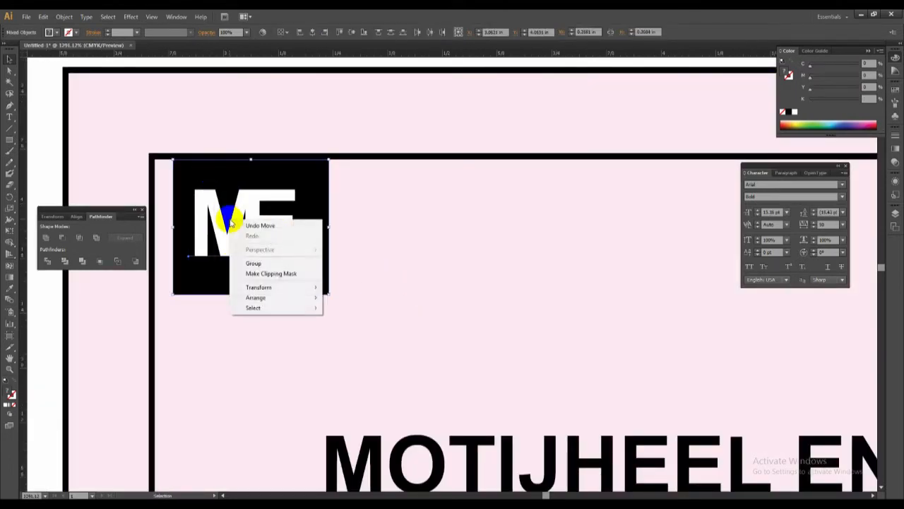
pyautogui.click(268, 263)
# Move the grouped ME logo left until it meets the left edge of the card's inner frame.
pyautogui.hotkey('ctrl', '-')
pyautogui.hotkey('ctrl', '-')
pyautogui.hotkey('ctrl', '-')
pyautogui.hotkey('ctrl', '-')
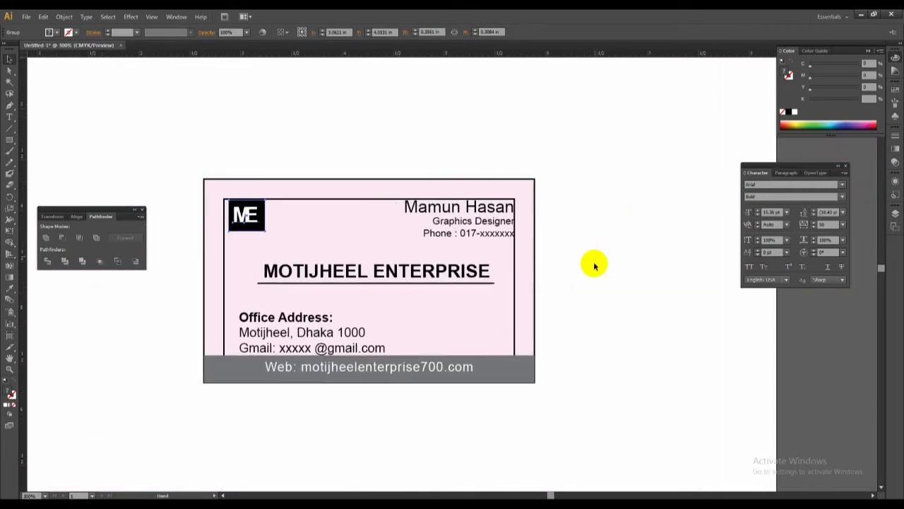
pyautogui.click(594, 286)
pyautogui.moveTo(591, 286); pyautogui.dragTo(631, 255)
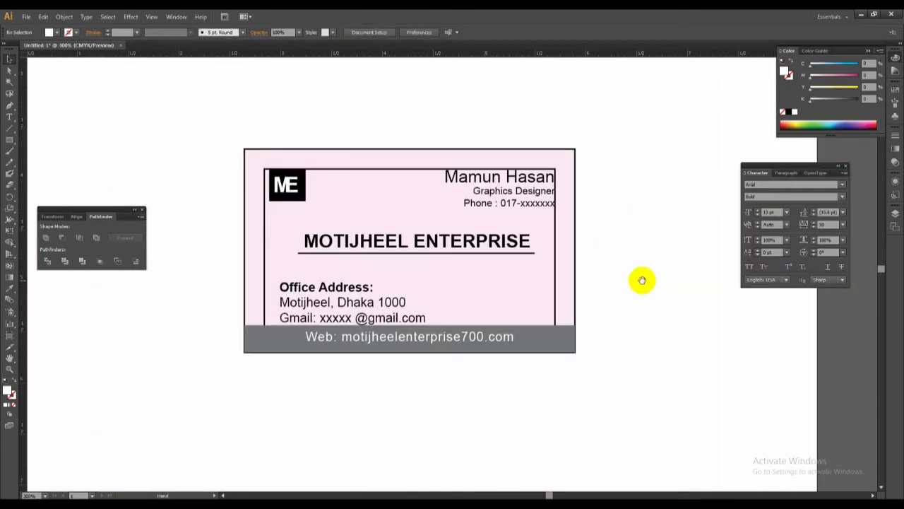
pyautogui.hotkey('ctrl', '-')
pyautogui.click(419, 210)
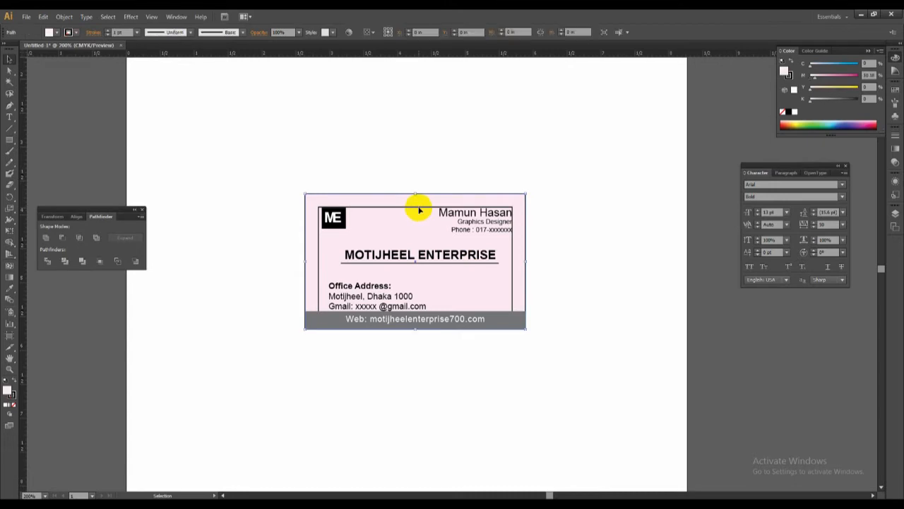
pyautogui.click(570, 283)
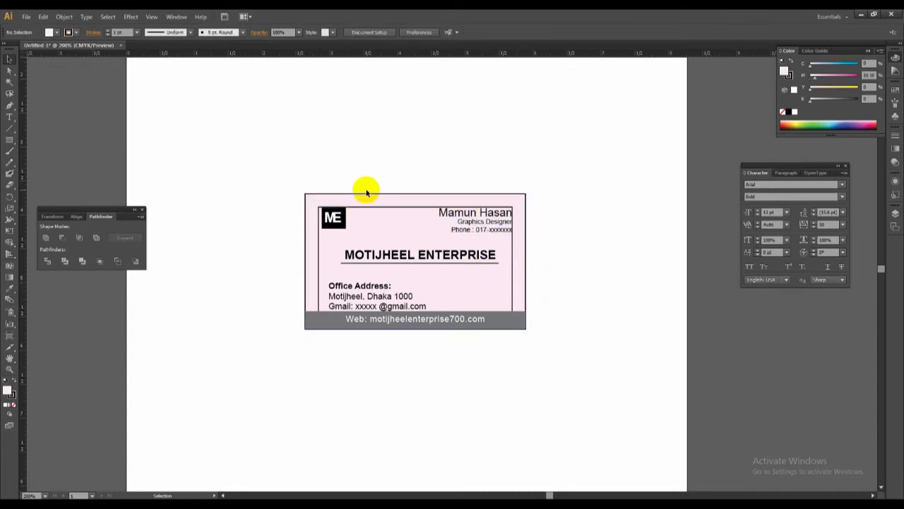
pyautogui.moveTo(281, 173); pyautogui.dragTo(437, 284)
pyautogui.moveTo(360, 232); pyautogui.dragTo(347, 233)
pyautogui.keyDown('ctrl'); pyautogui.keyDown('alt'); pyautogui.click(515, 304); pyautogui.keyUp('alt'); pyautogui.keyUp('ctrl')
# Inspect the logo placement, company name, office address and web-address strip on the card up close.
pyautogui.moveTo(451, 283); pyautogui.dragTo(412, 252)
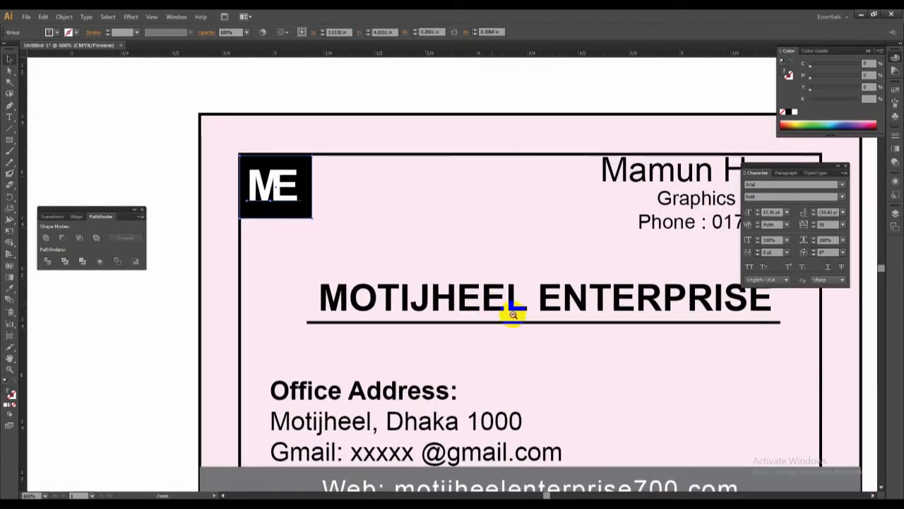
pyautogui.keyDown('ctrl'); pyautogui.keyDown('alt'); pyautogui.click(513, 315); pyautogui.keyUp('alt'); pyautogui.keyUp('ctrl')
pyautogui.keyDown('ctrl'); pyautogui.keyDown('alt'); pyautogui.click(515, 315); pyautogui.keyUp('alt'); pyautogui.keyUp('ctrl')
pyautogui.moveTo(448, 293); pyautogui.dragTo(518, 281)
pyautogui.moveTo(367, 246); pyautogui.dragTo(723, 382)
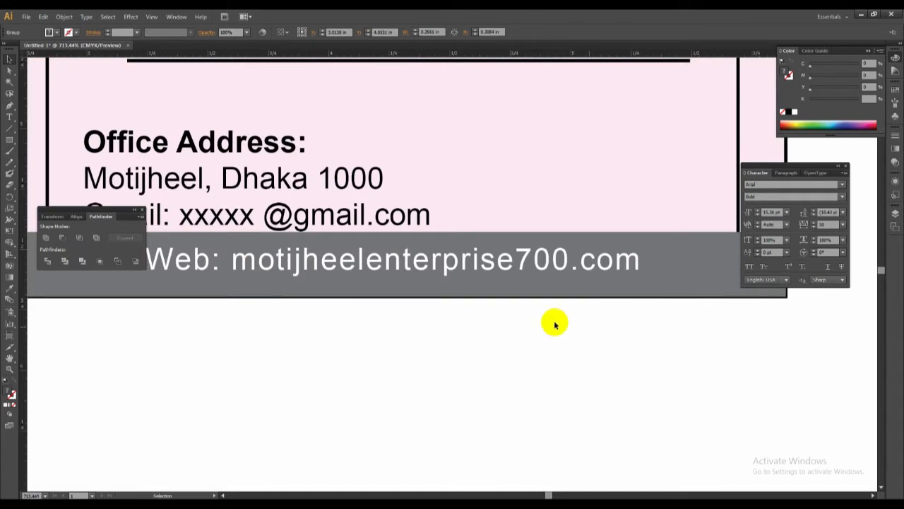
pyautogui.moveTo(403, 306); pyautogui.dragTo(682, 383)
pyautogui.keyDown('ctrl'); pyautogui.keyDown('alt'); pyautogui.click(558, 225); pyautogui.keyUp('alt'); pyautogui.keyUp('ctrl')
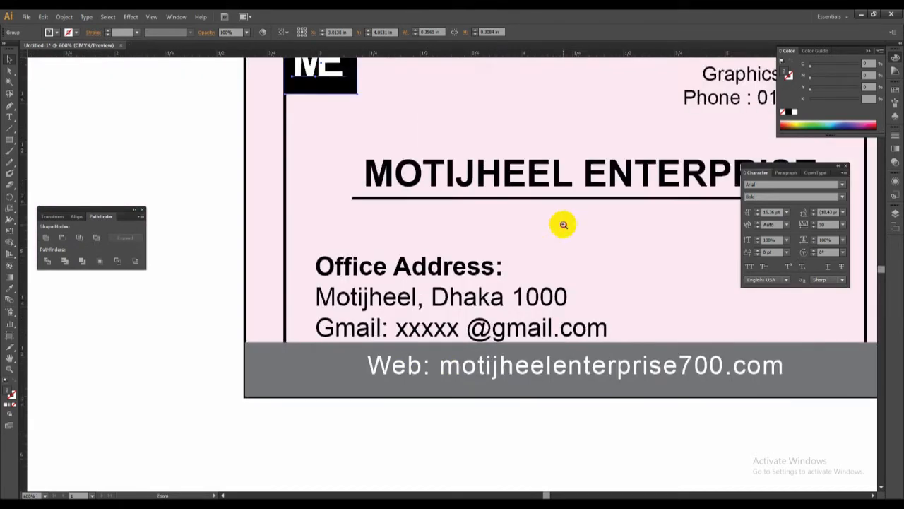
pyautogui.keyDown('ctrl'); pyautogui.keyDown('alt'); pyautogui.click(569, 226); pyautogui.keyUp('alt'); pyautogui.keyUp('ctrl')
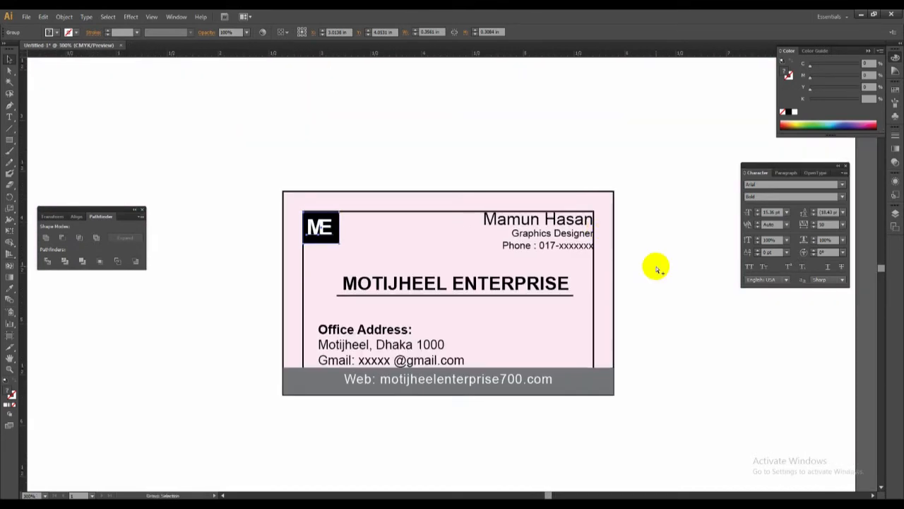
# Delete the card's inner frame and move the office address text slightly up and left, close to the logo's left edge.
pyautogui.click(657, 267)
pyautogui.click(454, 237)
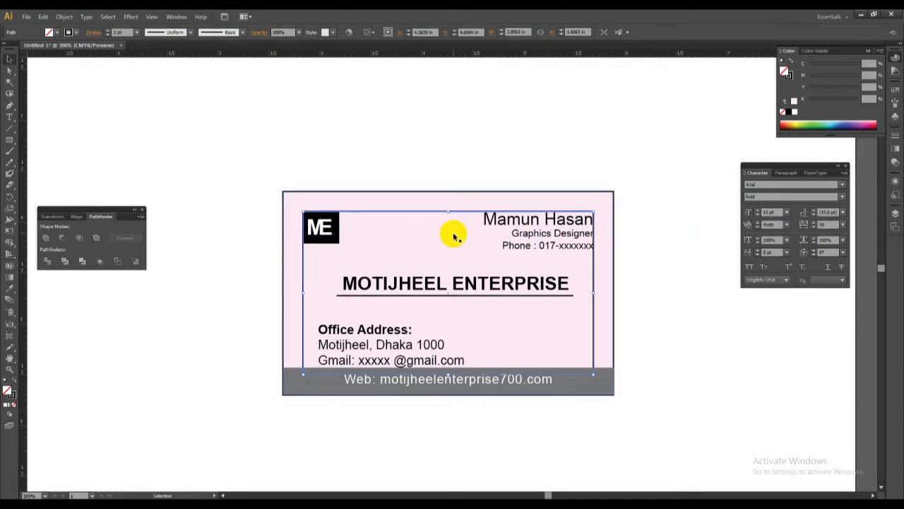
pyautogui.press('Delete')
pyautogui.press('space')
pyautogui.moveTo(356, 327); pyautogui.dragTo(349, 324)
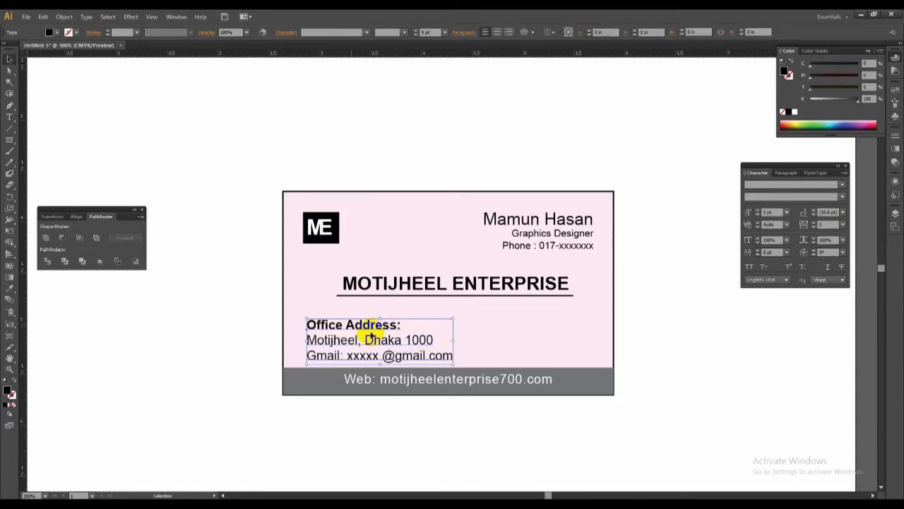
pyautogui.click(697, 374)
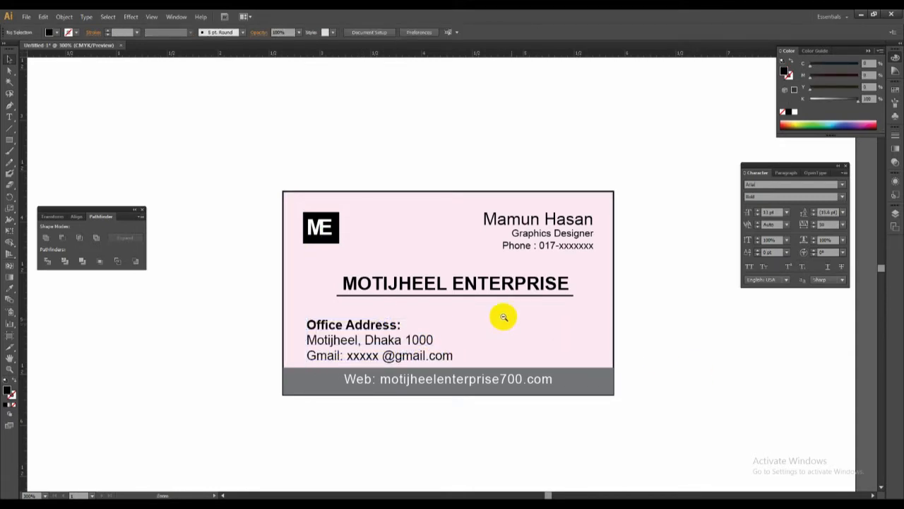
# Duplicate the complete card vertically, leaving two copies one above the other with a gap between them.
pyautogui.keyDown('ctrl'); pyautogui.keyDown('alt'); pyautogui.click(504, 316); pyautogui.keyUp('alt'); pyautogui.keyUp('ctrl')
pyautogui.keyDown('ctrl'); pyautogui.keyDown('alt'); pyautogui.click(503, 316); pyautogui.keyUp('alt'); pyautogui.keyUp('ctrl')
pyautogui.keyDown('ctrl'); pyautogui.keyDown('alt'); pyautogui.click(503, 315); pyautogui.keyUp('alt'); pyautogui.keyUp('ctrl')
pyautogui.moveTo(401, 287); pyautogui.dragTo(507, 377)
pyautogui.moveTo(409, 241); pyautogui.dragTo(578, 379)
pyautogui.keyDown('ctrl'); pyautogui.keyDown('alt'); pyautogui.click(428, 273); pyautogui.keyUp('alt'); pyautogui.keyUp('ctrl')
pyautogui.keyDown('ctrl'); pyautogui.keyDown('alt'); pyautogui.click(429, 273); pyautogui.keyUp('alt'); pyautogui.keyUp('ctrl')
pyautogui.moveTo(415, 260); pyautogui.dragTo(488, 324)
pyautogui.moveTo(327, 221); pyautogui.dragTo(577, 402)
pyautogui.moveTo(473, 334); pyautogui.dragTo(473, 145)
pyautogui.moveTo(303, 238); pyautogui.dragTo(606, 424)
pyautogui.moveTo(534, 333); pyautogui.dragTo(541, 367)
pyautogui.click(655, 349)
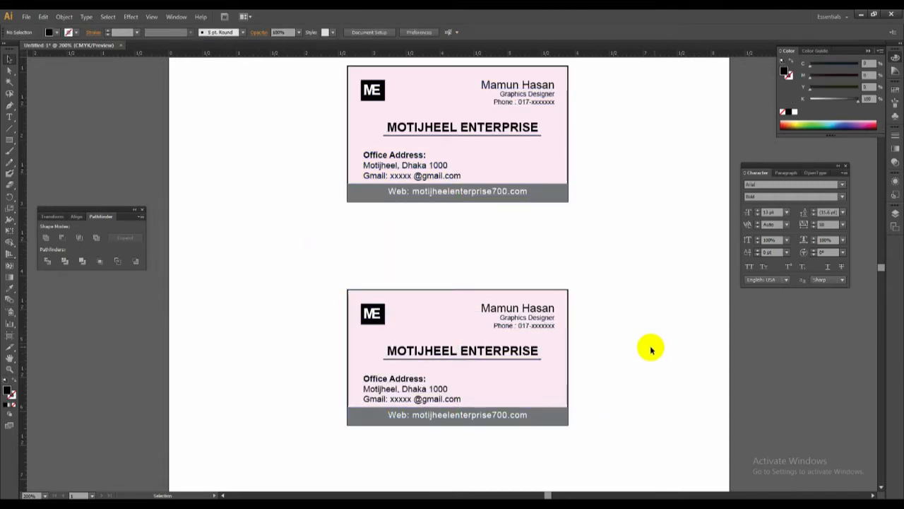
# Recolour the background of the lower card to a stronger pink by raising its magenta value.
pyautogui.press('a')
pyautogui.click(520, 378)
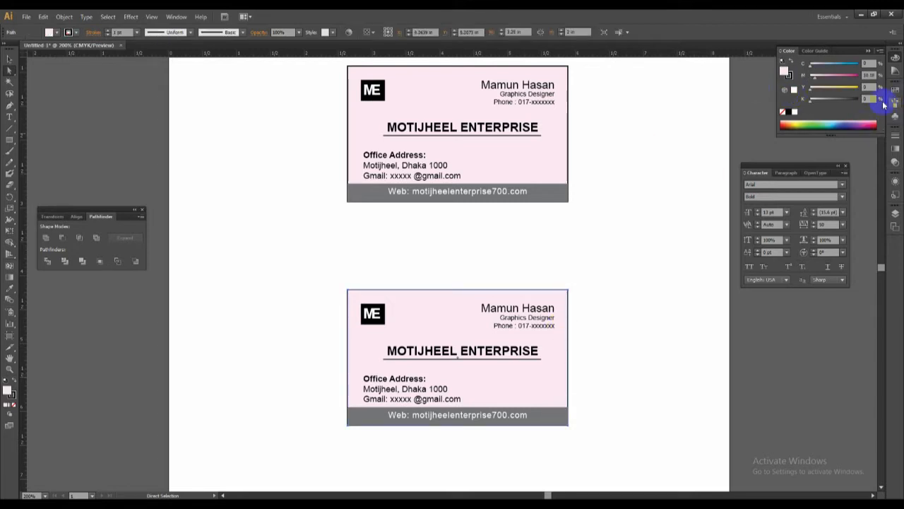
pyautogui.moveTo(833, 77); pyautogui.dragTo(825, 77)
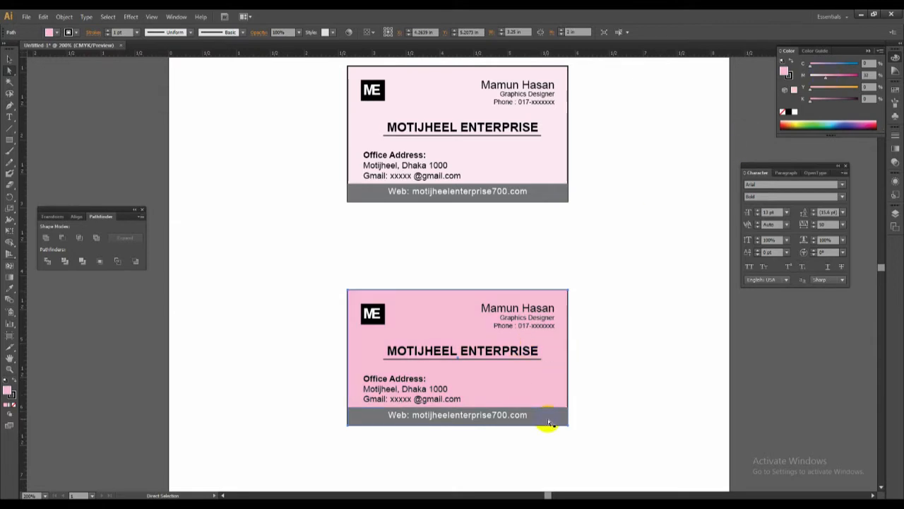
pyautogui.click(657, 353)
# Fill the web-address strip of the lower card with black and check the recoloured card.
pyautogui.click(547, 422)
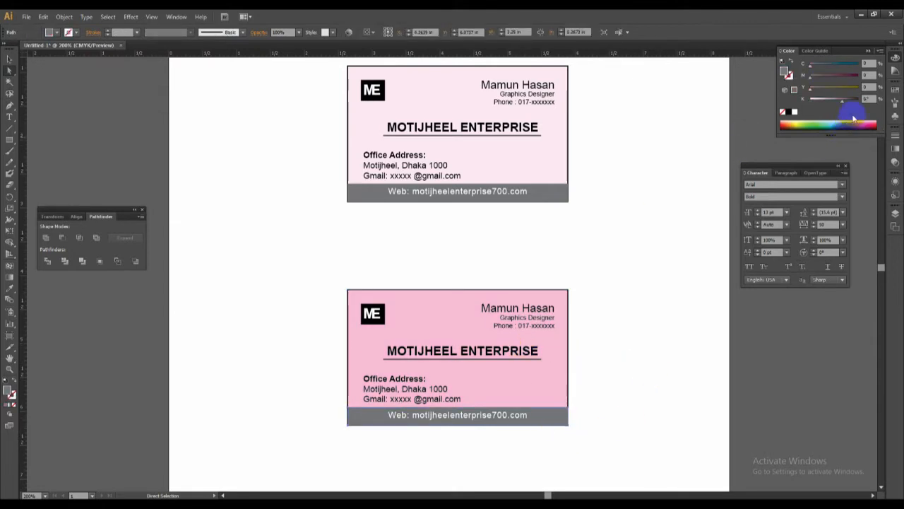
pyautogui.click(789, 112)
pyautogui.click(690, 317)
pyautogui.press('z')
pyautogui.moveTo(316, 249); pyautogui.dragTo(636, 446)
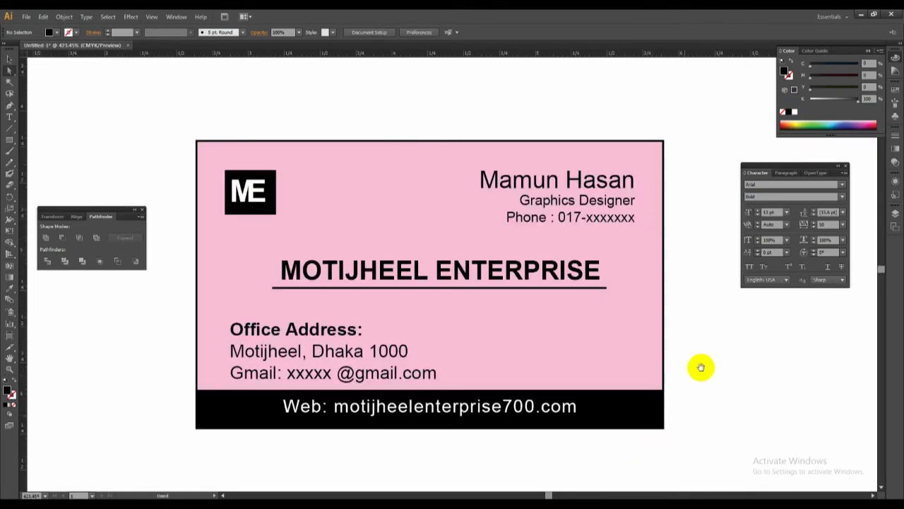
pyautogui.keyDown('ctrl'); pyautogui.keyDown('alt'); pyautogui.click(506, 308); pyautogui.keyUp('alt'); pyautogui.keyUp('ctrl')
pyautogui.press('space')
pyautogui.moveTo(631, 266); pyautogui.dragTo(642, 274)
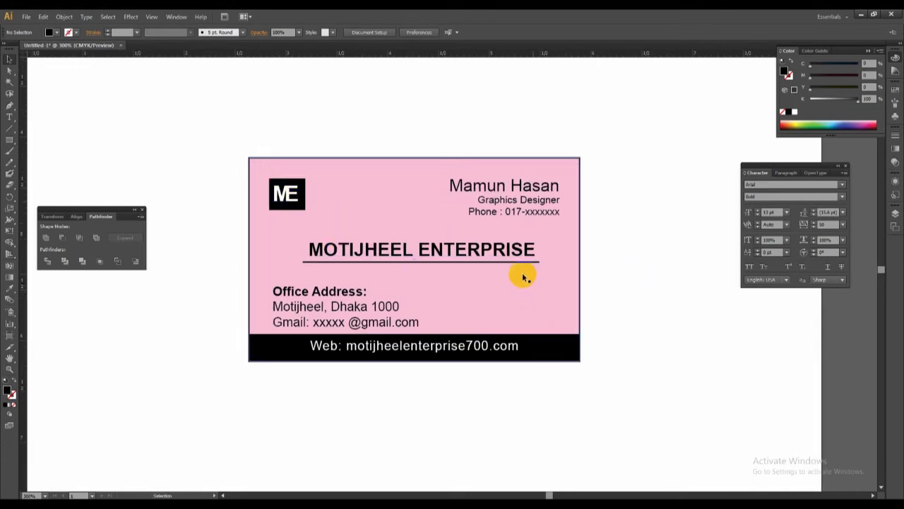
# Duplicate the stronger pink card straight down to make a third card below it on the artboard.
pyautogui.hotkey('ctrl', '-')
pyautogui.hotkey('ctrl', '-')
pyautogui.hotkey('ctrl', '-')
pyautogui.moveTo(325, 247); pyautogui.dragTo(477, 343)
pyautogui.moveTo(419, 308); pyautogui.dragTo(398, 353)
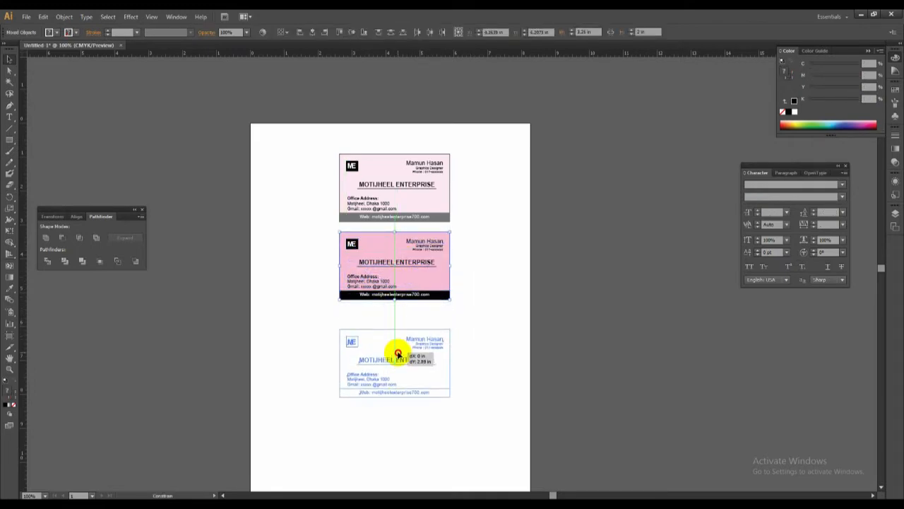
pyautogui.moveTo(398, 352); pyautogui.dragTo(400, 352)
pyautogui.moveTo(477, 343); pyautogui.dragTo(521, 313)
pyautogui.moveTo(344, 277); pyautogui.dragTo(572, 388)
pyautogui.press('v')
pyautogui.click(10, 106)
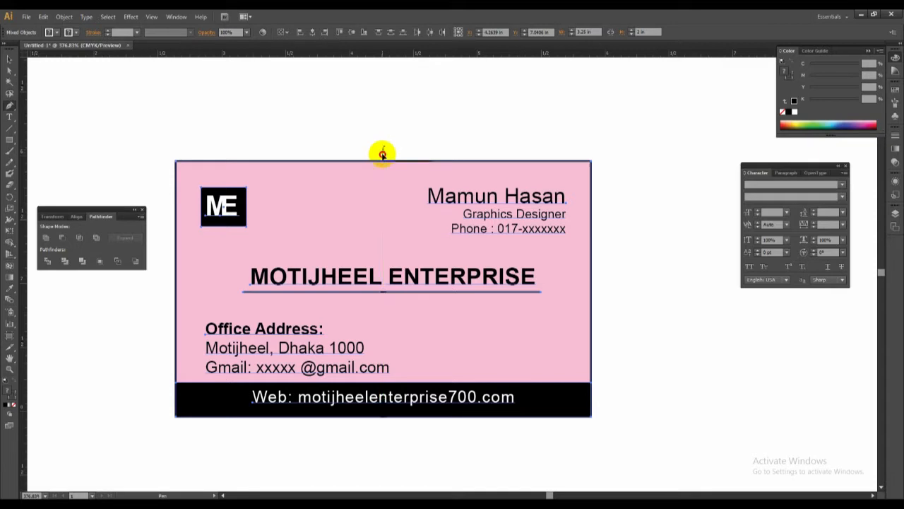
pyautogui.moveTo(385, 159); pyautogui.dragTo(385, 157)
pyautogui.moveTo(604, 310); pyautogui.dragTo(775, 343)
pyautogui.keyDown('ctrl'); pyautogui.click(610, 318); pyautogui.keyUp('ctrl')
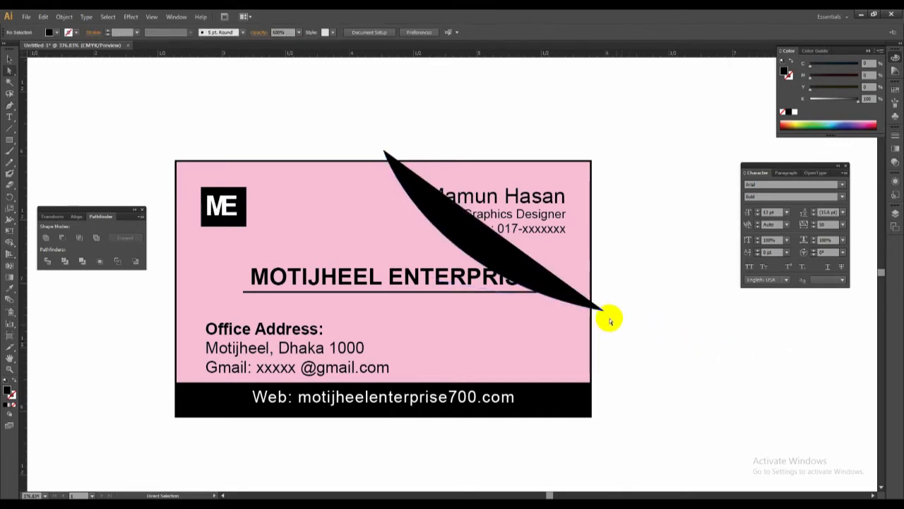
pyautogui.click(604, 312)
pyautogui.click(517, 264)
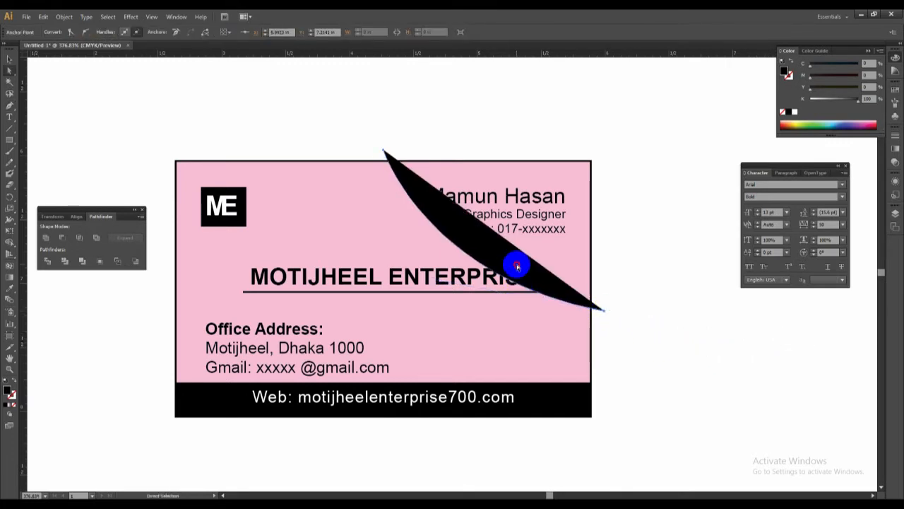
pyautogui.press('+')
pyautogui.press('Delete')
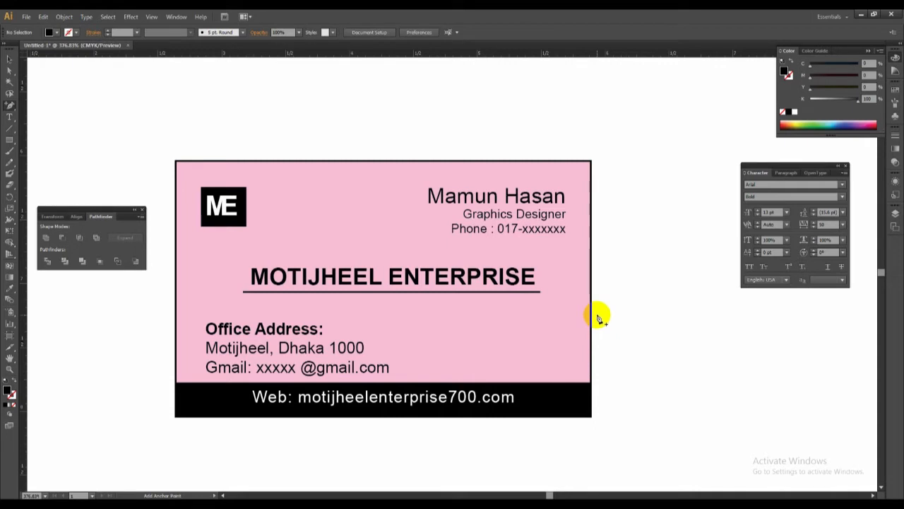
# Draw a straight Pen line from just outside the third card's right edge to beyond its upper-left corner, with black stroke and no fill.
pyautogui.press('p')
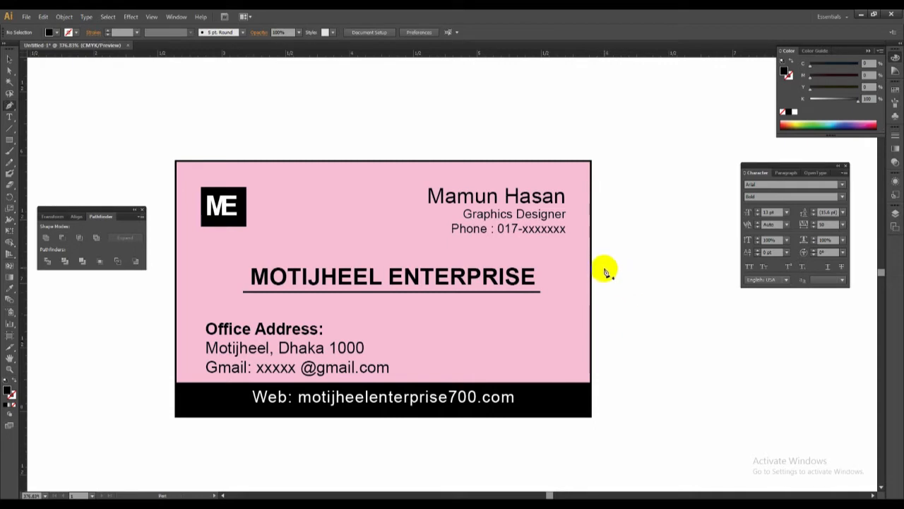
pyautogui.click(606, 278)
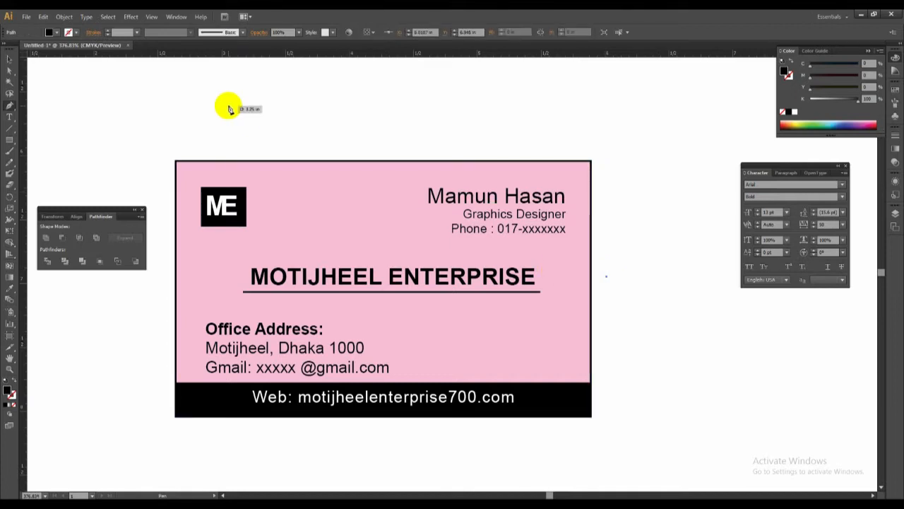
pyautogui.click(172, 70)
pyautogui.hotkey('ctrl', 'z')
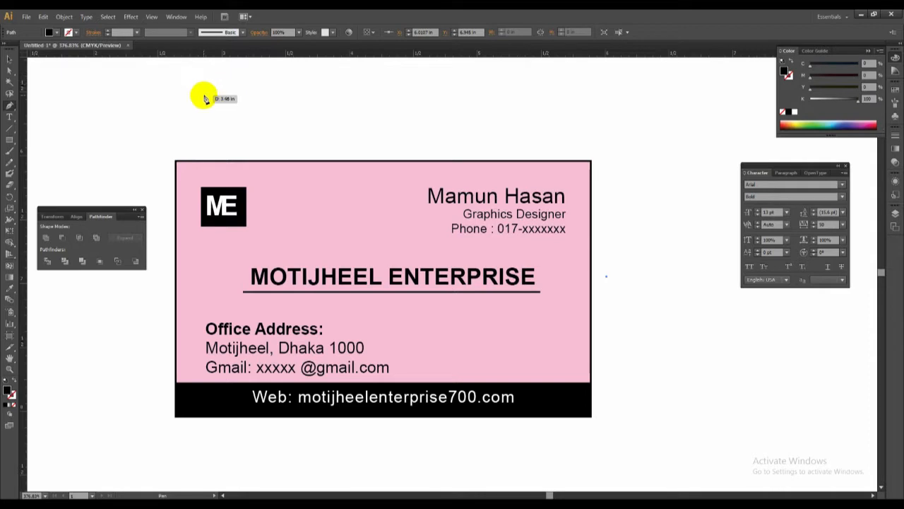
pyautogui.click(180, 104)
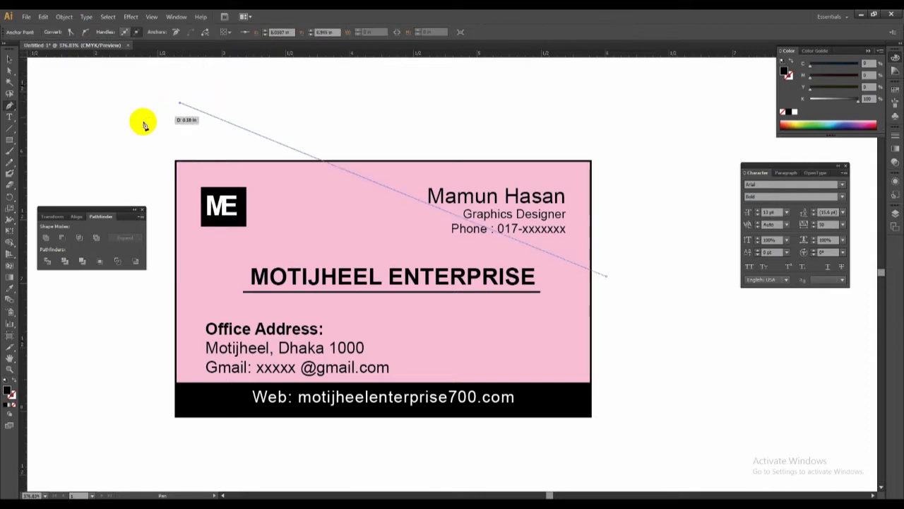
pyautogui.click(12, 380)
# Reposition the left end anchor of the diagonal line until the line passes through the card's upper-left corner.
pyautogui.click(10, 70)
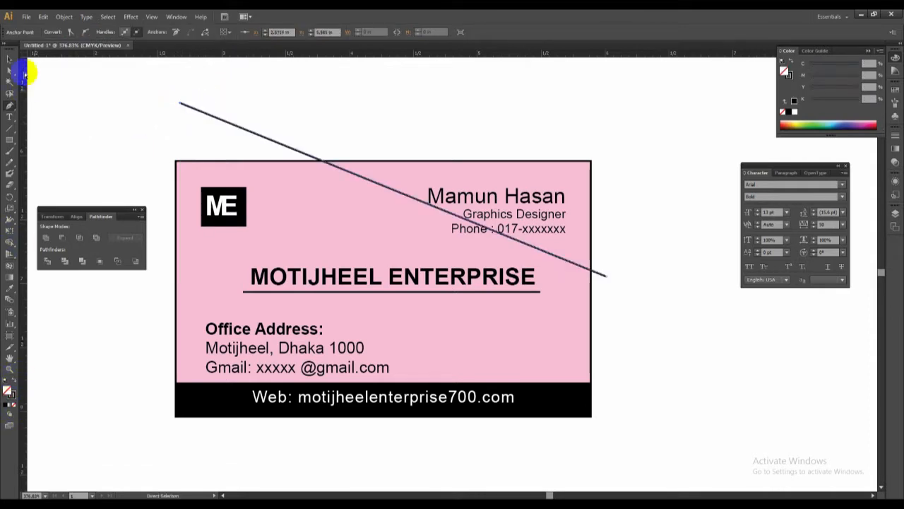
pyautogui.click(11, 61)
pyautogui.click(10, 70)
pyautogui.moveTo(130, 89); pyautogui.dragTo(251, 115)
pyautogui.press('space')
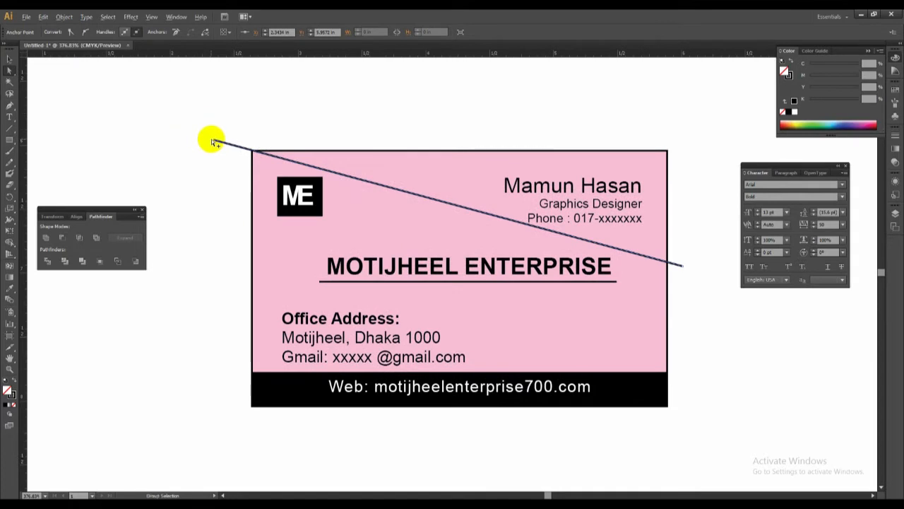
pyautogui.moveTo(216, 144); pyautogui.dragTo(215, 140)
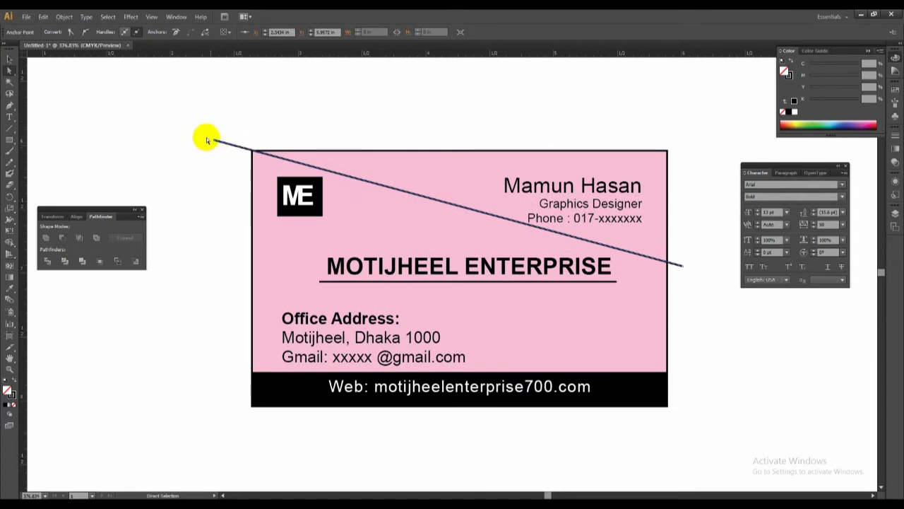
pyautogui.click(202, 126)
# Rotate a copy of the line downward around its crossing with the card's right edge, and repeat the copy for seven fanned lines.
pyautogui.click(223, 142)
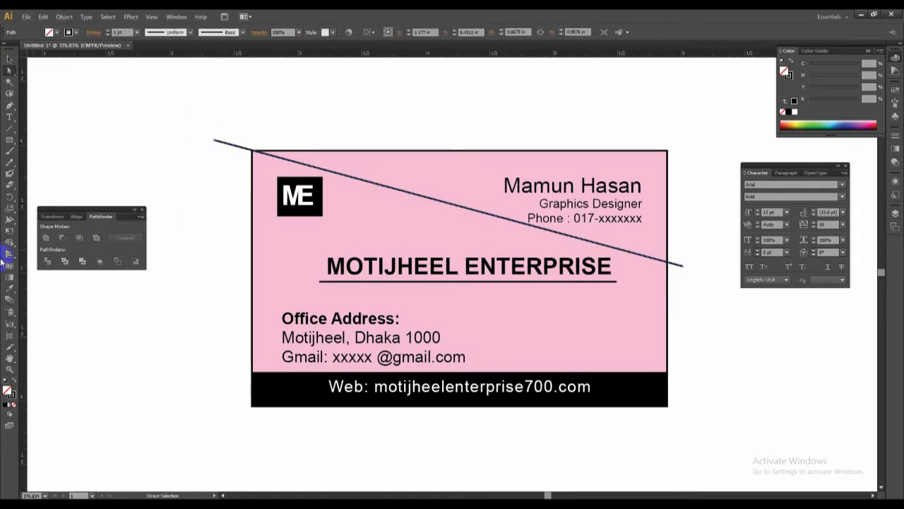
pyautogui.click(10, 198)
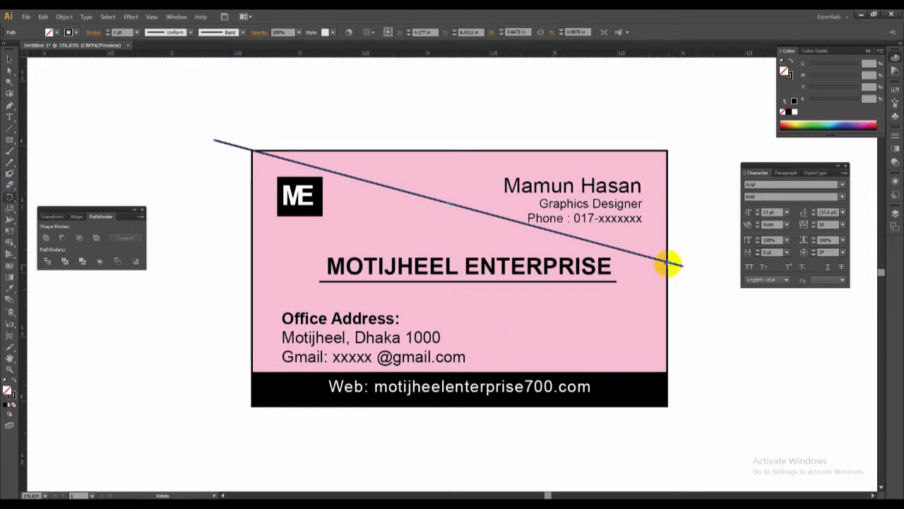
pyautogui.moveTo(214, 142); pyautogui.dragTo(207, 177)
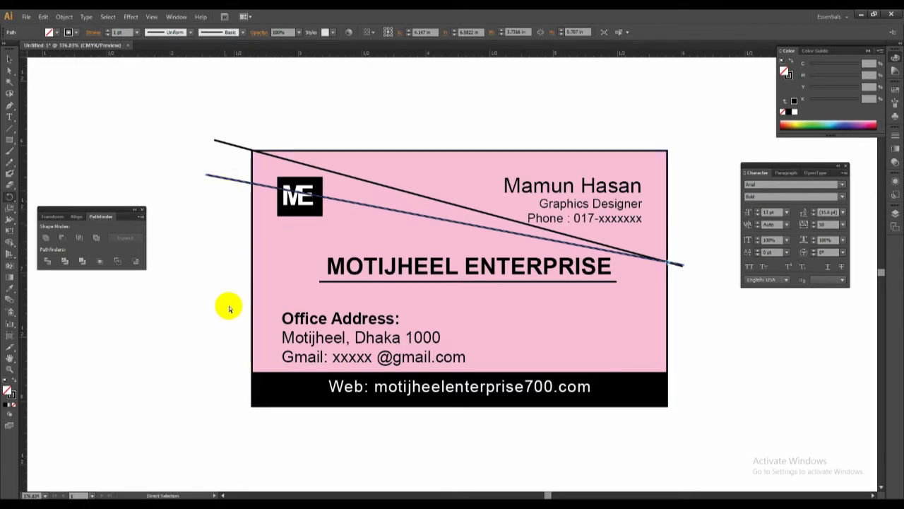
pyautogui.hotkey('ctrl', 'd')
pyautogui.hotkey('ctrl', 'd')
pyautogui.hotkey('ctrl', 'd')
pyautogui.hotkey('ctrl', 'd')
pyautogui.hotkey('ctrl', 'd')
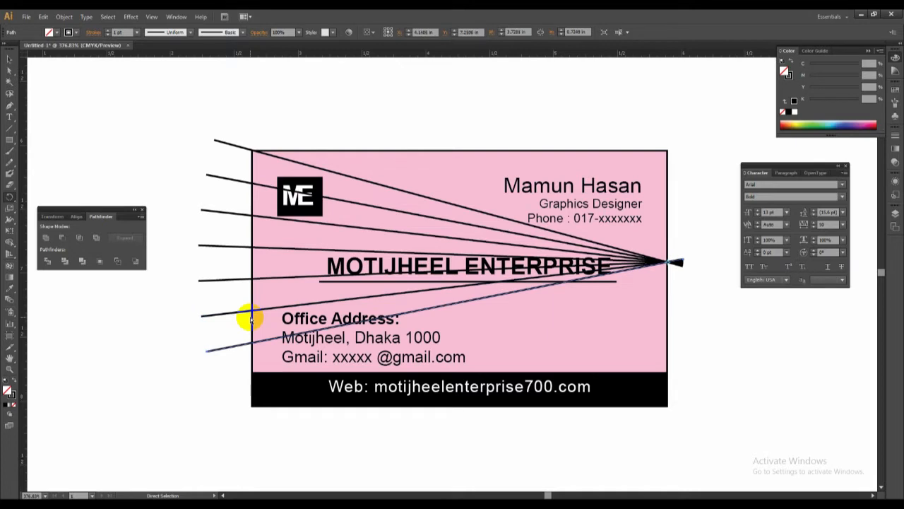
# Repeat the rotated copy once more to add an eighth line to the bottom of the fan, and deselect it.
pyautogui.hotkey('ctrl', 'd')
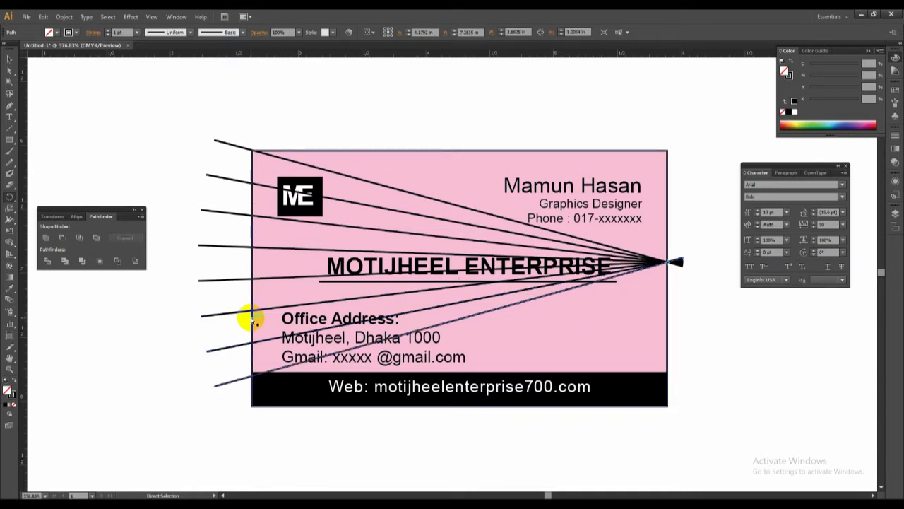
pyautogui.press('v')
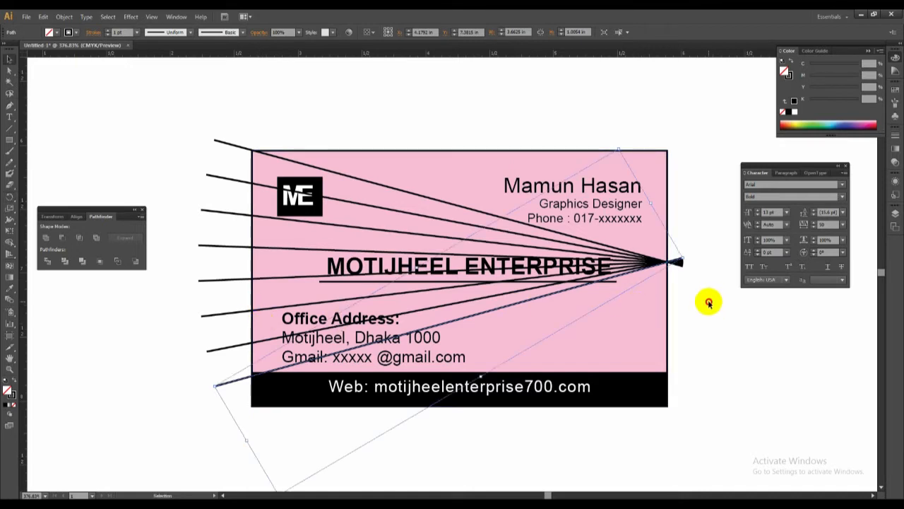
pyautogui.click(709, 303)
# Remove the pink fill from the third card's background rectangle, keeping its black outline.
pyautogui.click(665, 209)
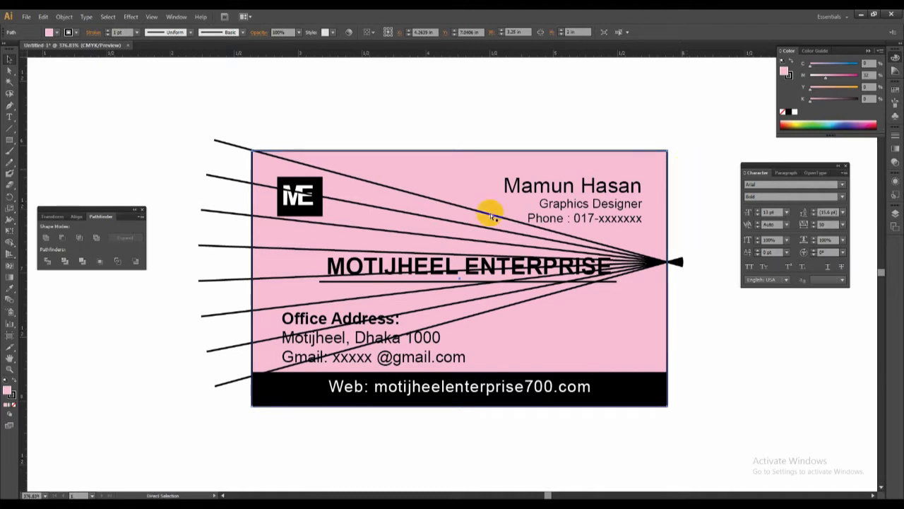
pyautogui.click(14, 408)
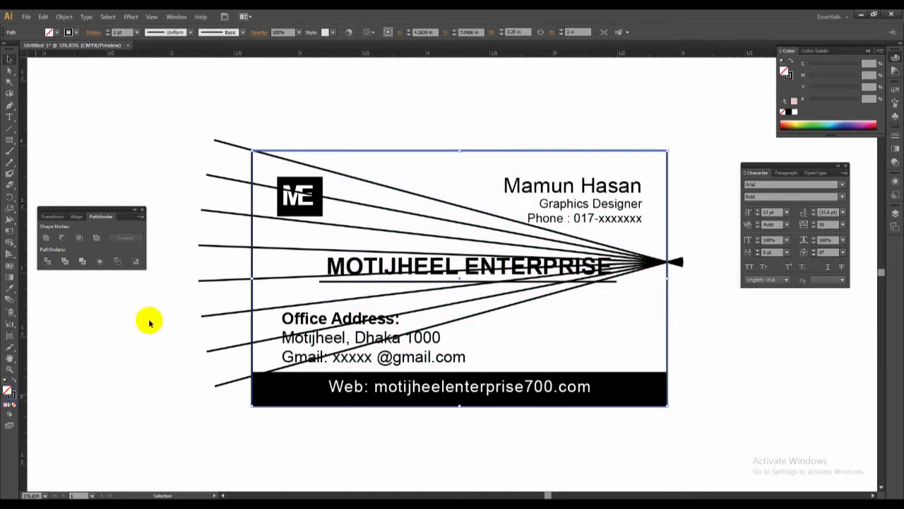
pyautogui.click(474, 125)
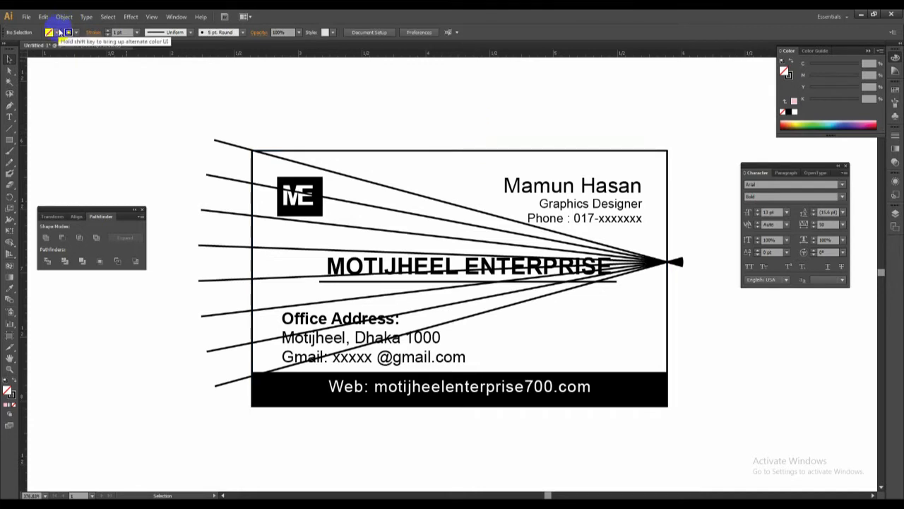
pyautogui.click(47, 18)
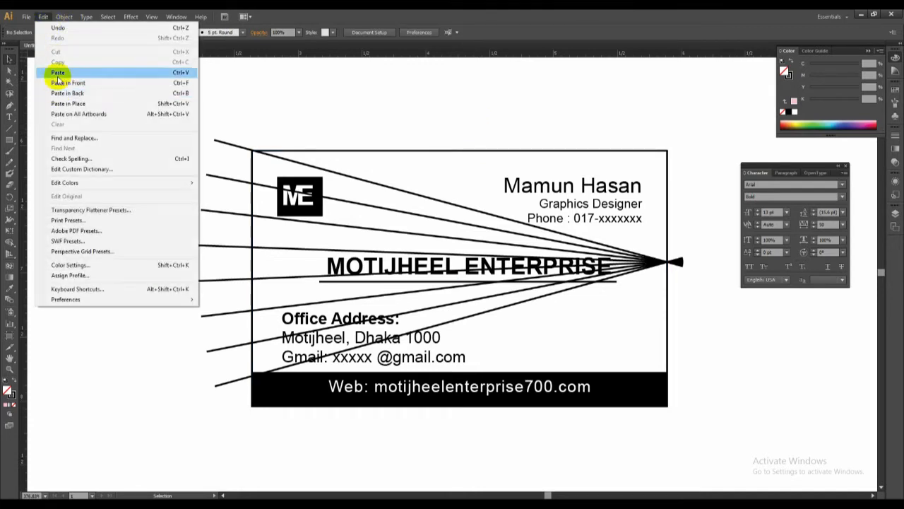
pyautogui.click(65, 84)
pyautogui.press('a')
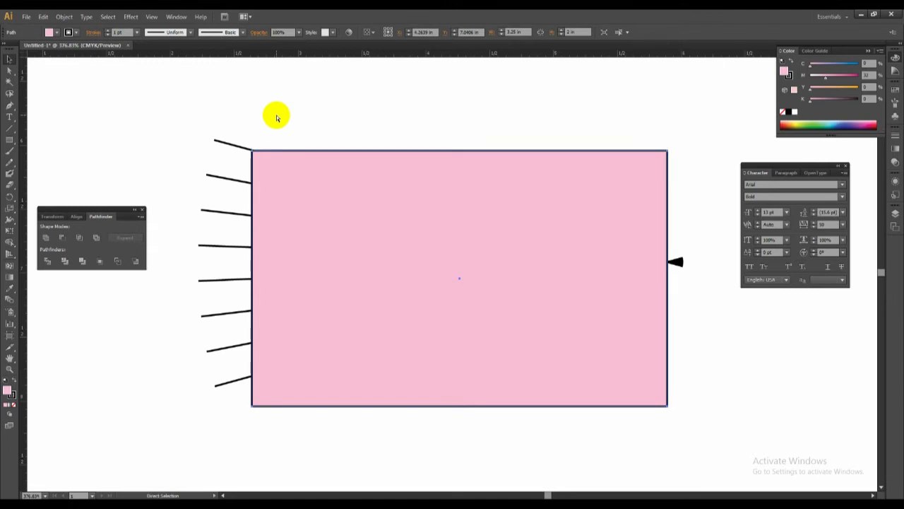
pyautogui.press('Delete')
# Divide the card's background rectangle with the eight fanned lines using Pathfinder Divide.
pyautogui.moveTo(696, 283); pyautogui.dragTo(661, 247)
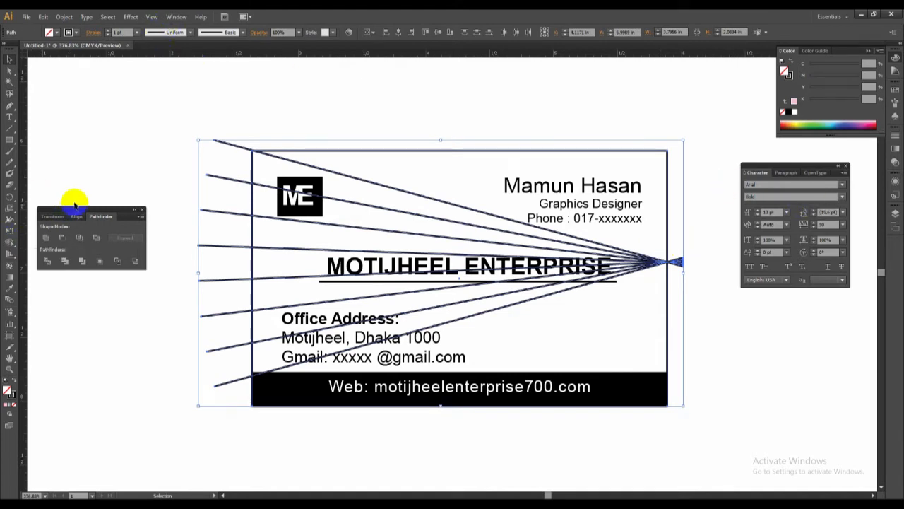
pyautogui.click(141, 210)
pyautogui.click(176, 16)
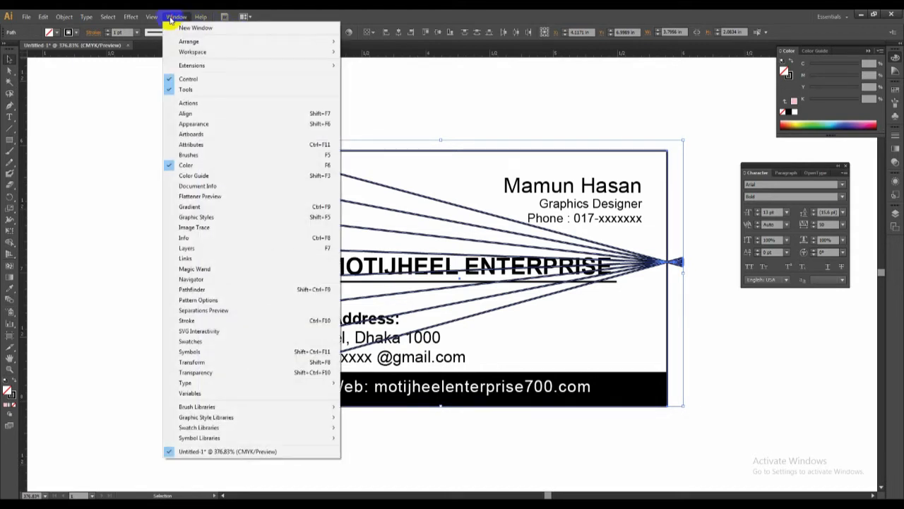
pyautogui.click(184, 289)
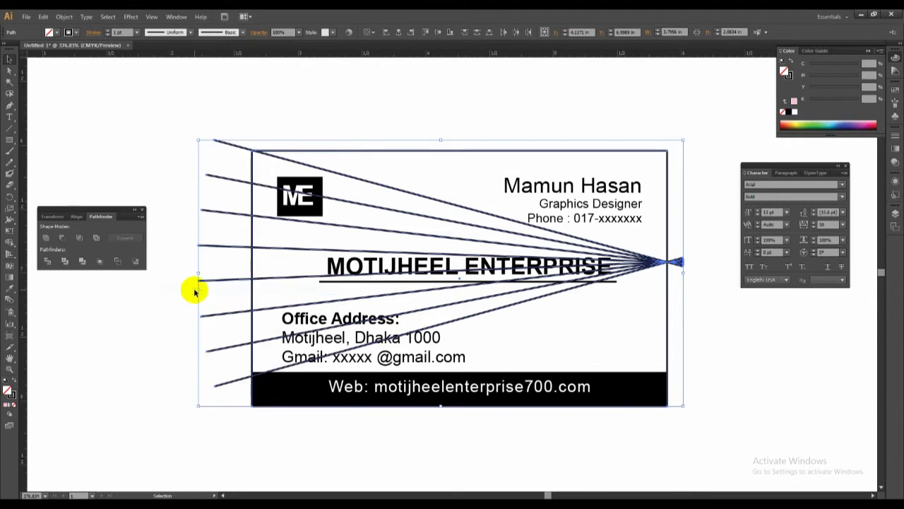
pyautogui.click(48, 263)
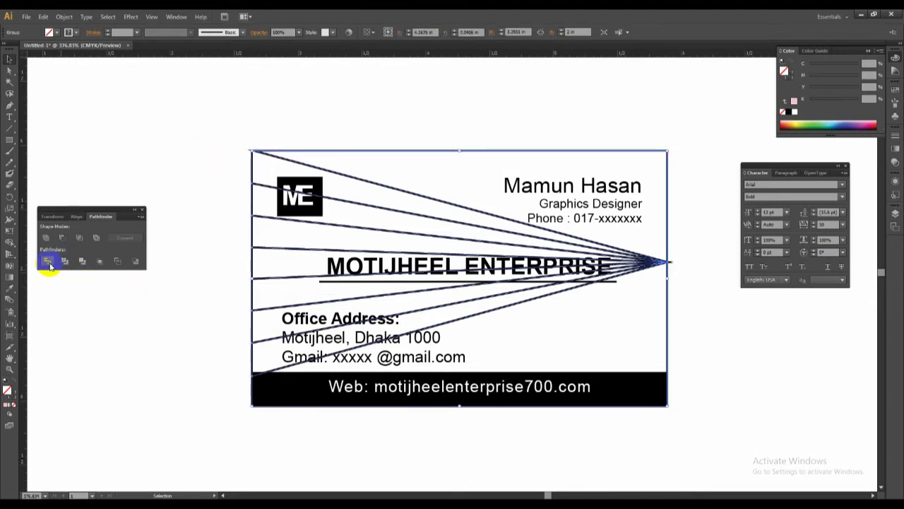
pyautogui.click(197, 116)
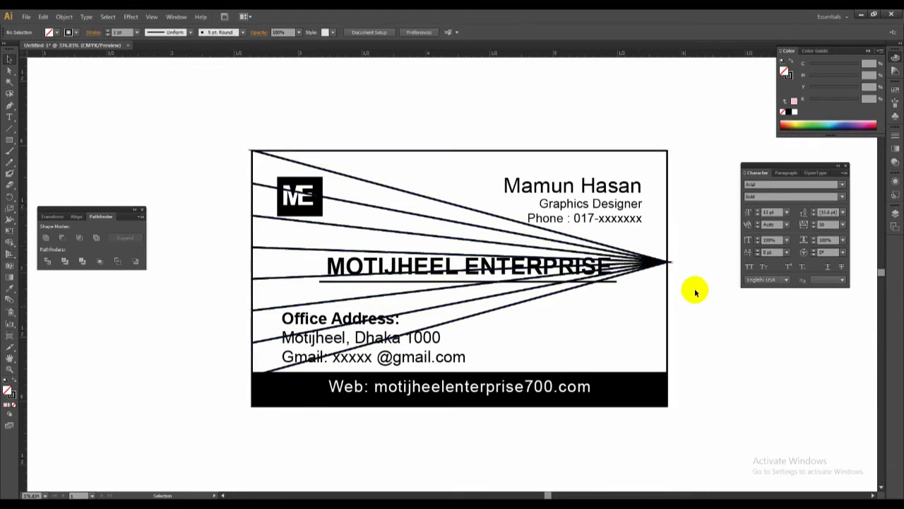
# Fill the uppermost wedge of the fan with bright green, about C 60, M 0, Y 94, K 0.
pyautogui.click(10, 71)
pyautogui.click(342, 179)
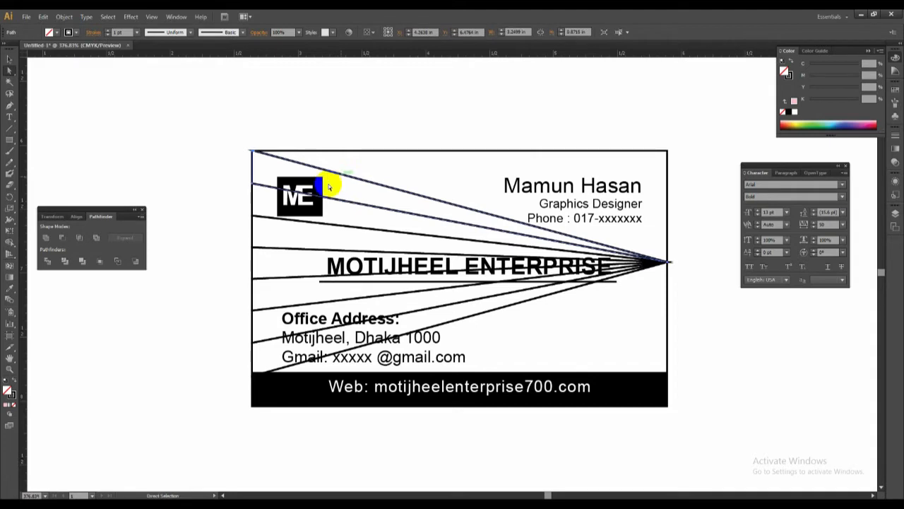
pyautogui.click(220, 176)
pyautogui.click(256, 170)
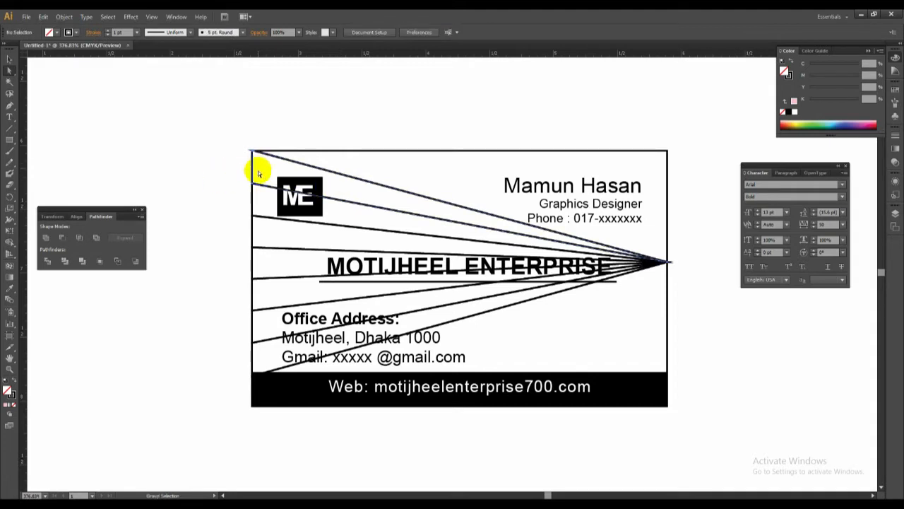
pyautogui.click(277, 250)
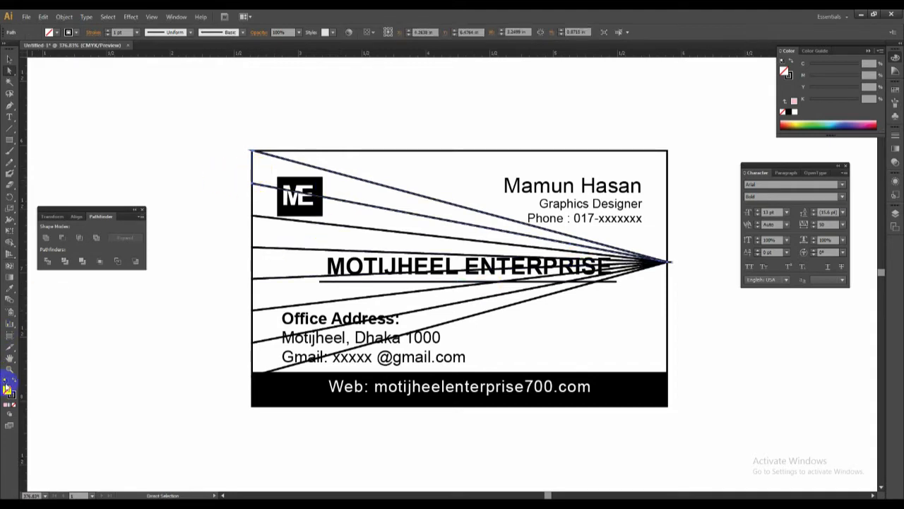
pyautogui.doubleClick(9, 391)
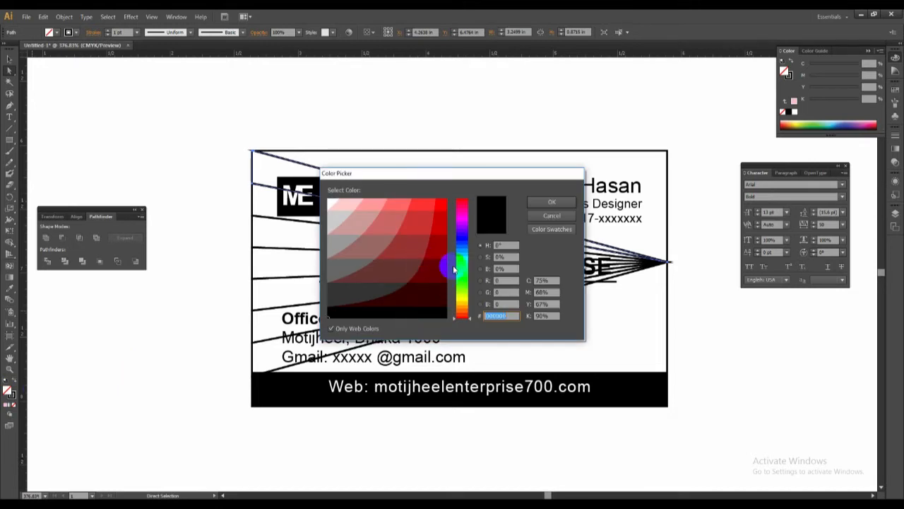
pyautogui.moveTo(460, 241); pyautogui.dragTo(458, 276)
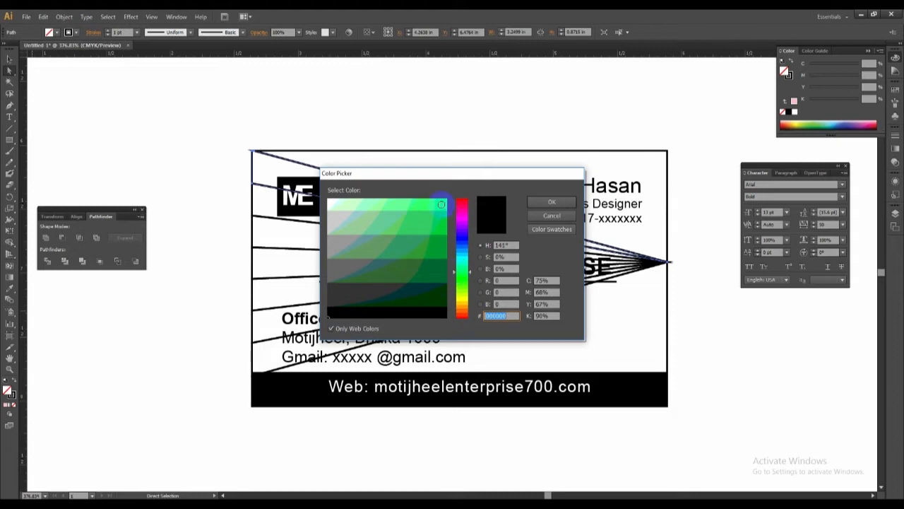
pyautogui.click(441, 205)
pyautogui.click(551, 203)
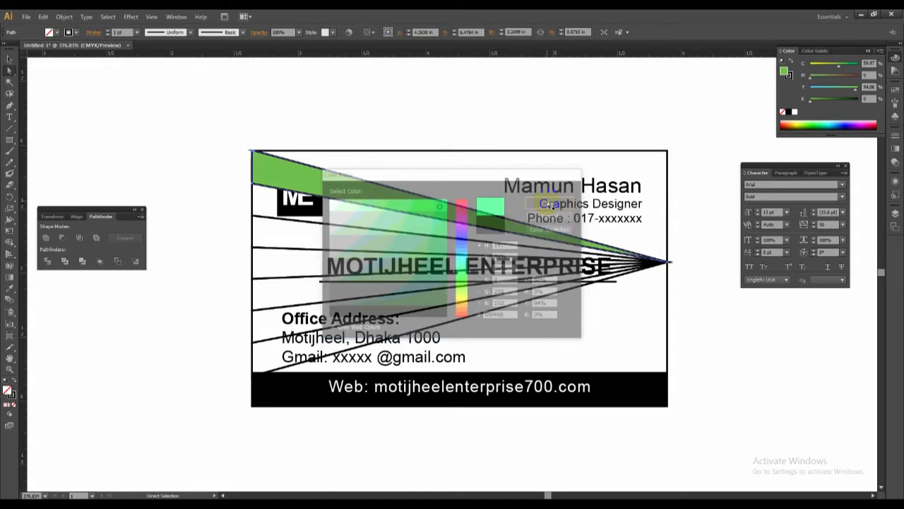
# Fill the second wedge from the top with teal, about C 55, M 0, Y 37, K 0.
pyautogui.keyDown('shift'); pyautogui.click(254, 211); pyautogui.keyUp('shift')
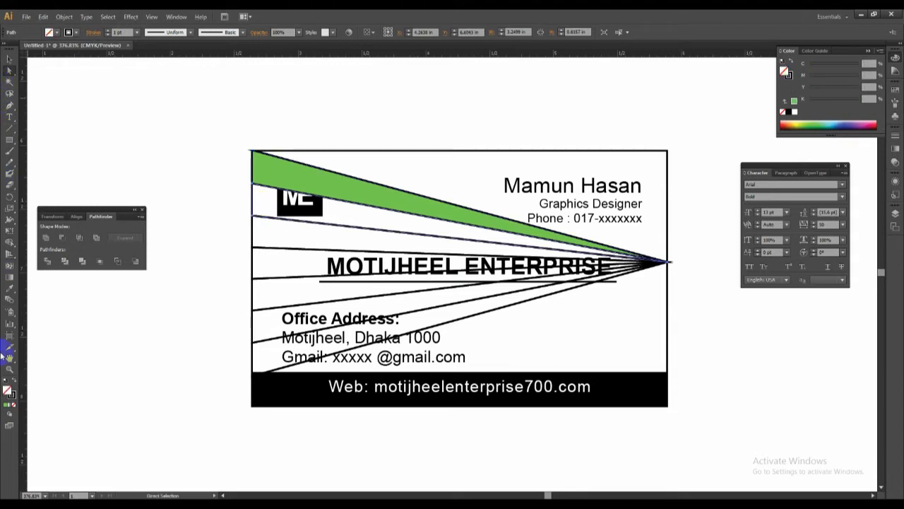
pyautogui.doubleClick(7, 391)
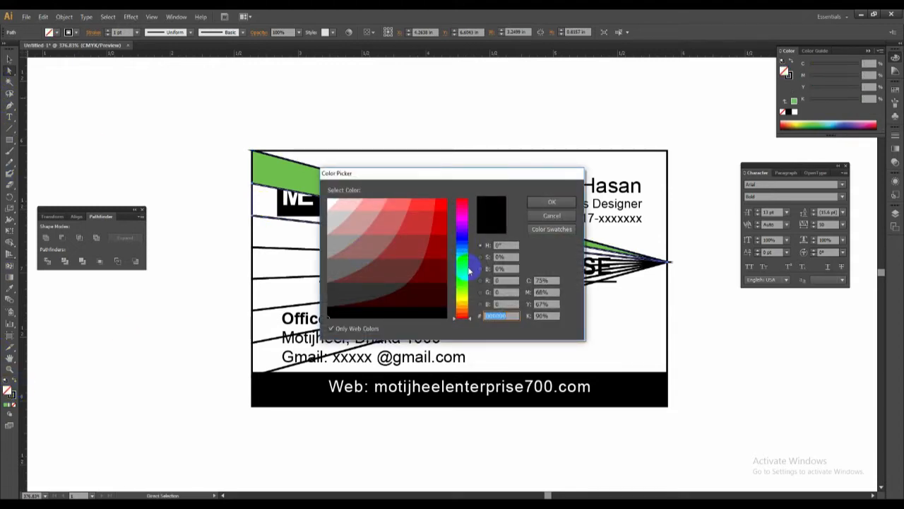
pyautogui.click(459, 266)
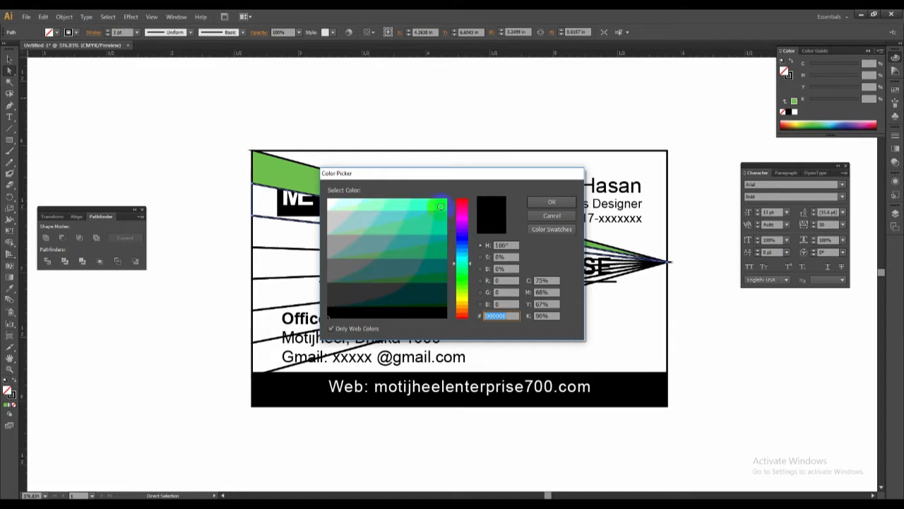
pyautogui.click(441, 206)
pyautogui.click(544, 202)
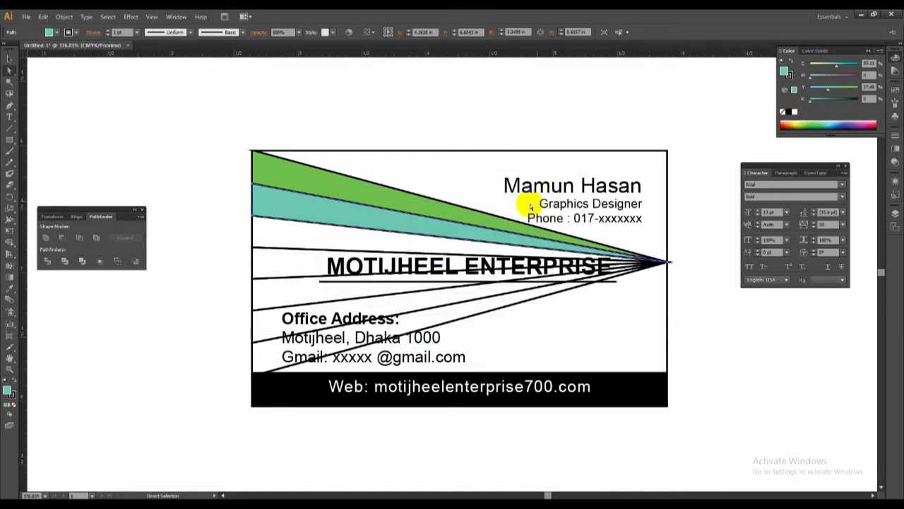
# Fill the third wedge from the top with pale mint green, hex 99FFCC.
pyautogui.click(252, 224)
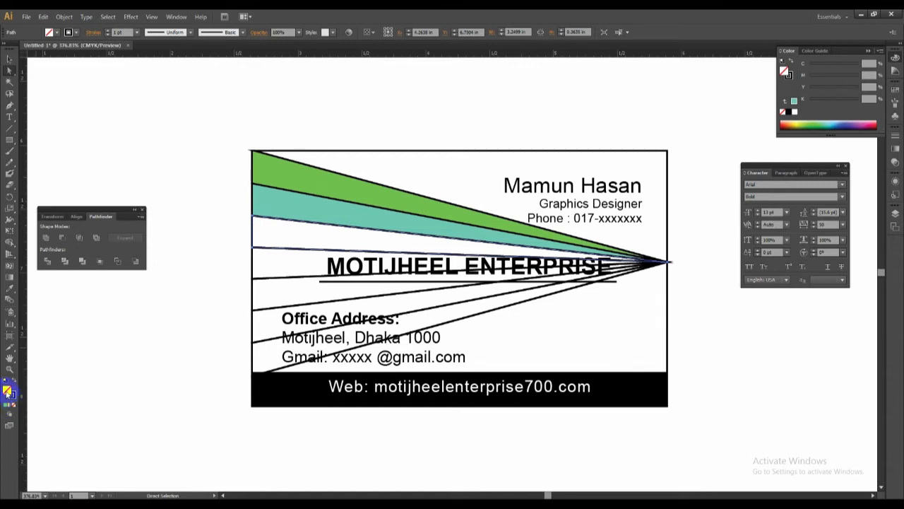
pyautogui.doubleClick(7, 391)
pyautogui.click(460, 266)
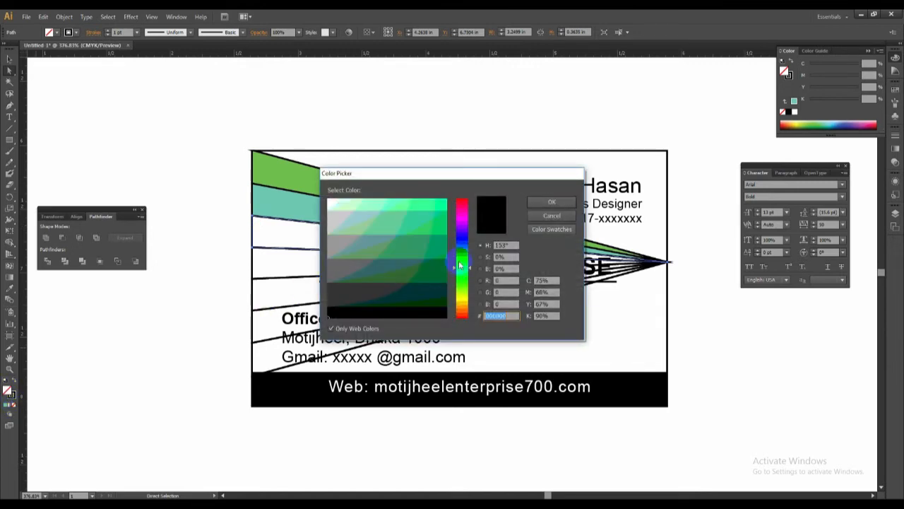
pyautogui.click(377, 205)
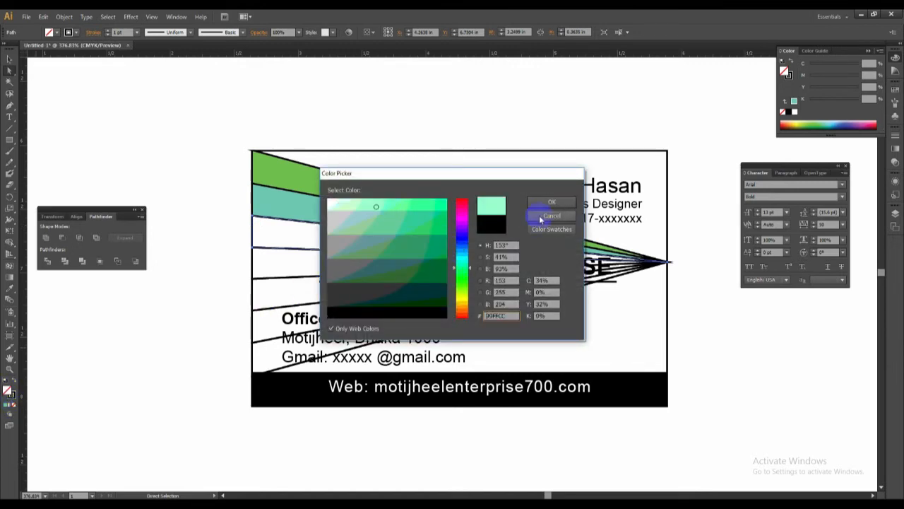
pyautogui.click(552, 202)
# Fill the fourth wedge with gray 999999, and lighten it to about C 19, M 11, Y 14.
pyautogui.click(252, 266)
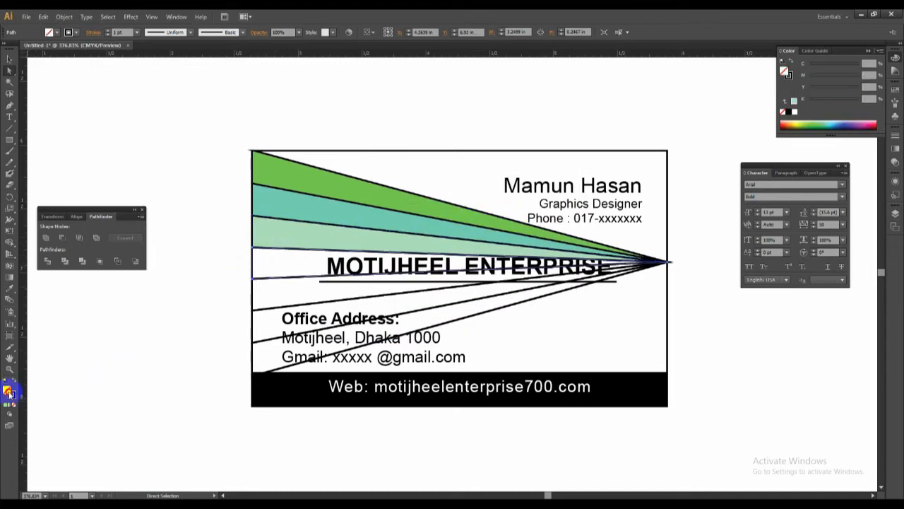
pyautogui.doubleClick(9, 392)
pyautogui.click(462, 263)
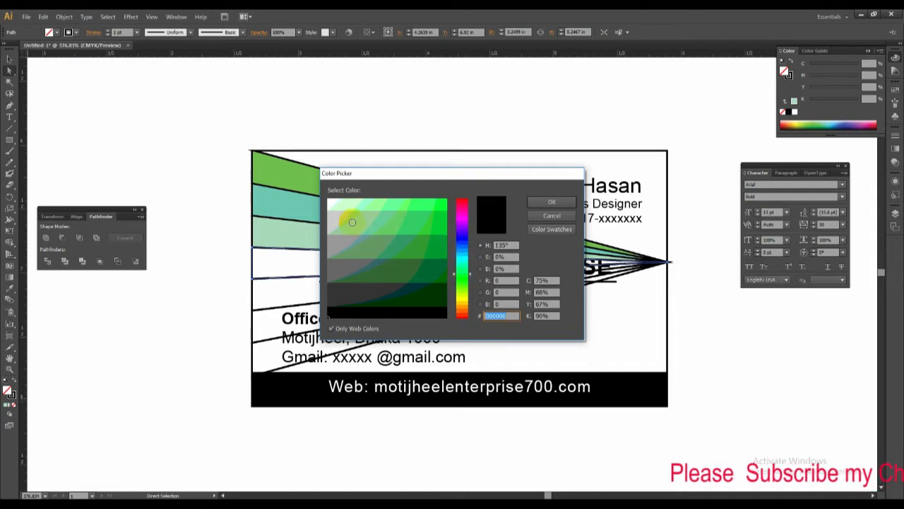
pyautogui.click(336, 246)
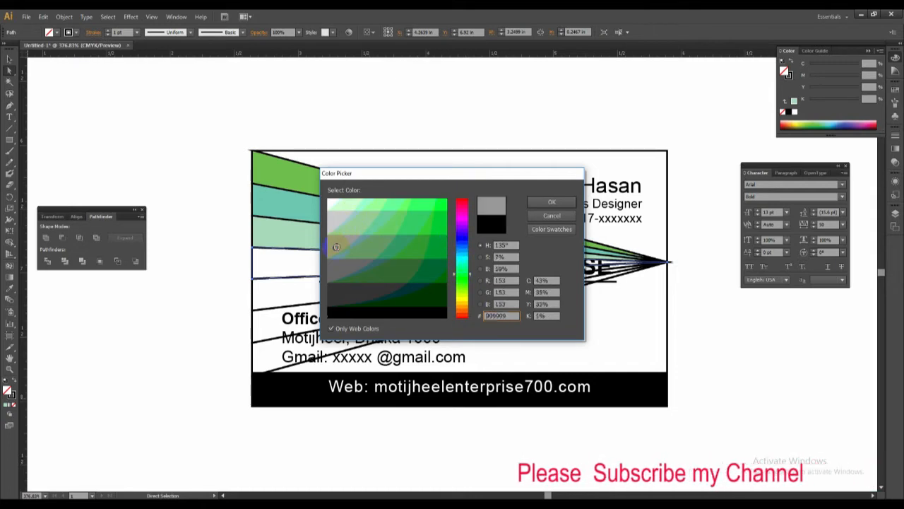
pyautogui.click(543, 203)
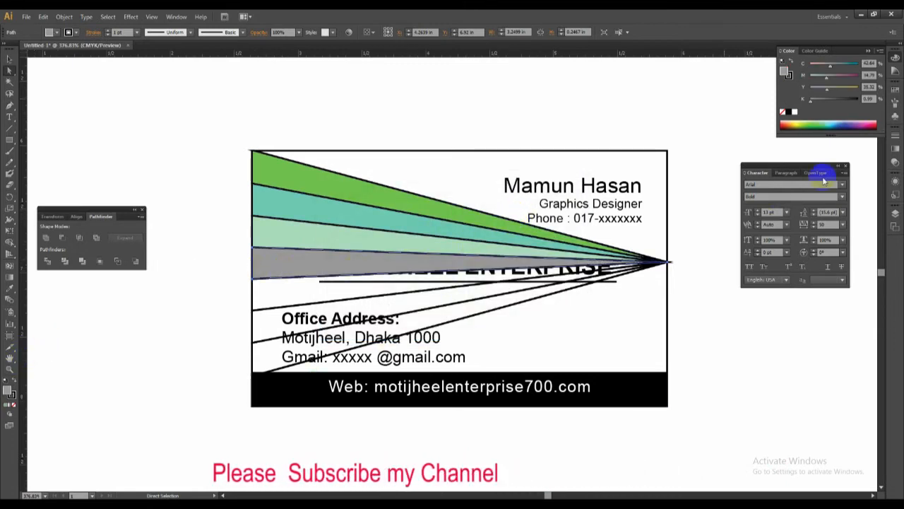
pyautogui.click(822, 88)
pyautogui.moveTo(821, 89); pyautogui.dragTo(815, 78)
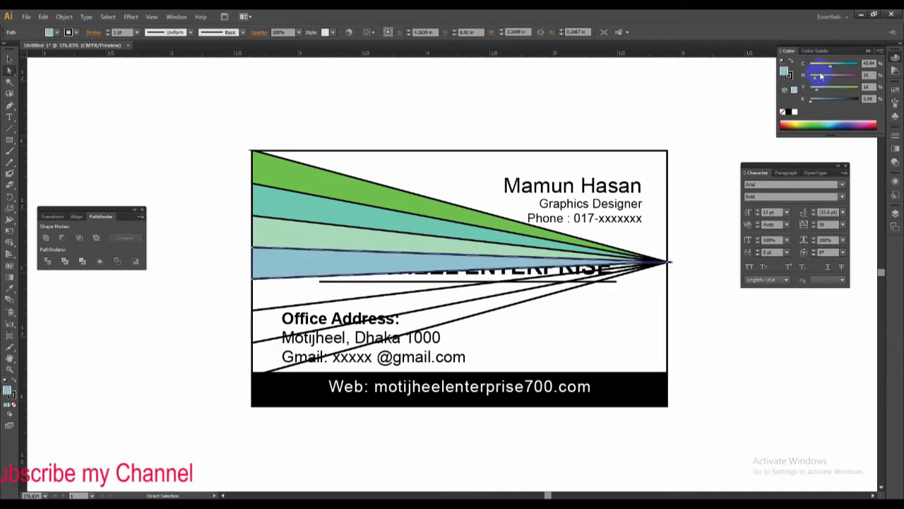
pyautogui.click(818, 67)
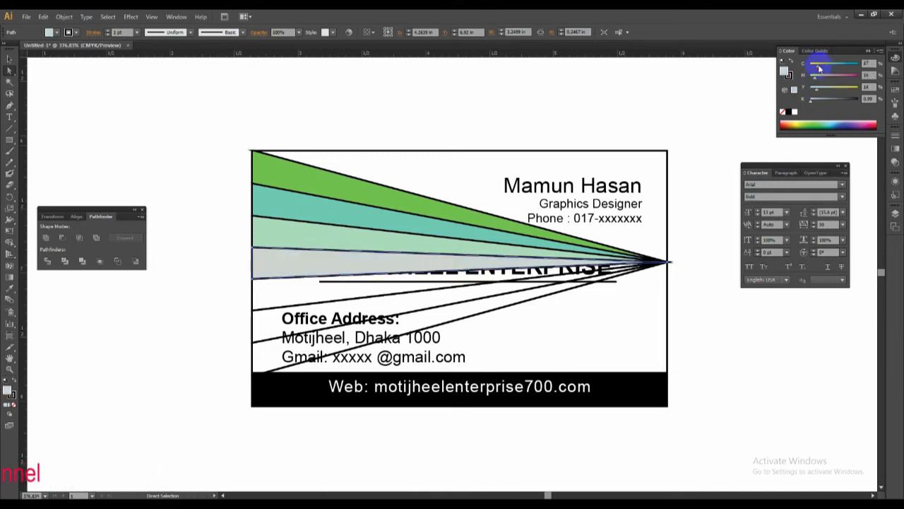
pyautogui.moveTo(818, 77); pyautogui.dragTo(815, 77)
# Fill the fifth wedge from the top with salmon pink, about C 0, M 50, Y 27, K 0.
pyautogui.keyDown('alt'); pyautogui.click(253, 300); pyautogui.keyUp('alt')
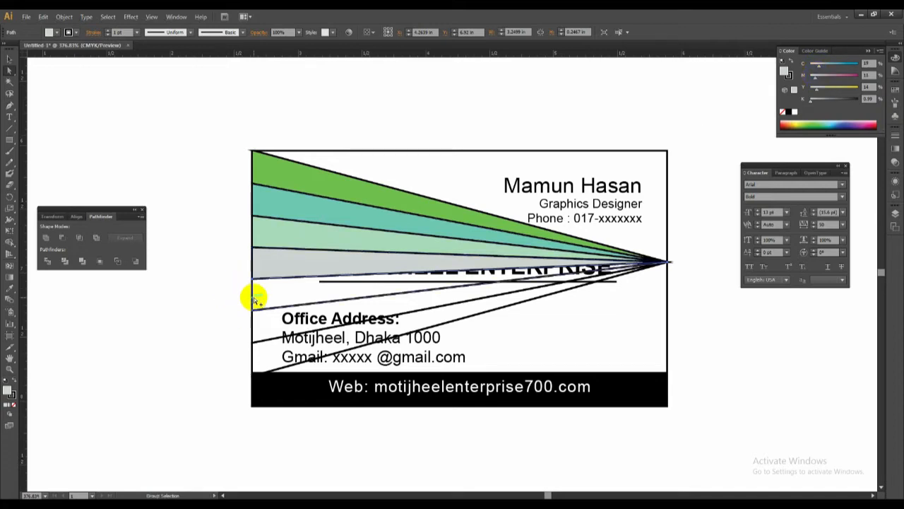
pyautogui.click(8, 392)
pyautogui.doubleClick(9, 390)
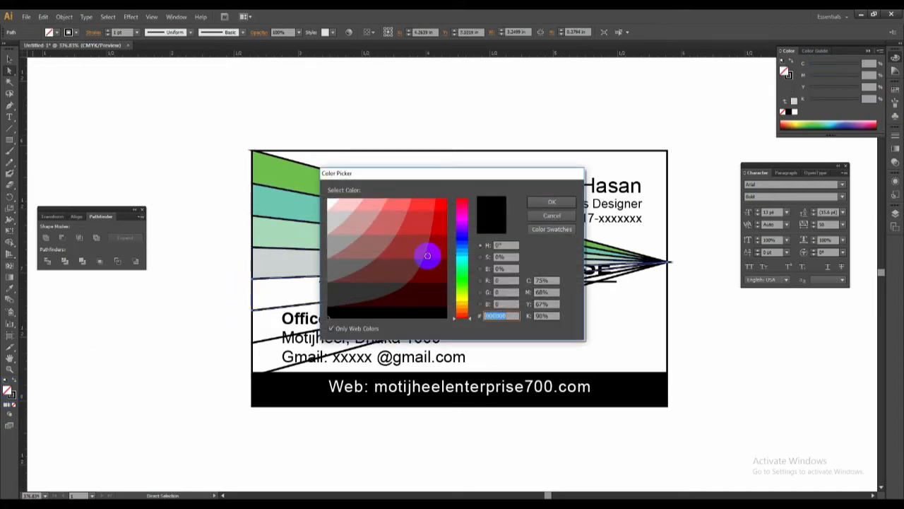
pyautogui.click(460, 207)
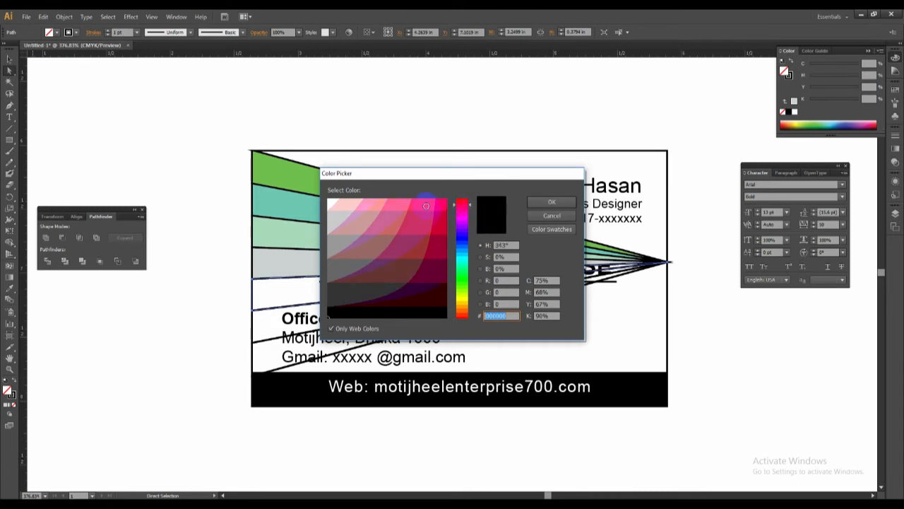
pyautogui.click(374, 205)
pyautogui.click(553, 202)
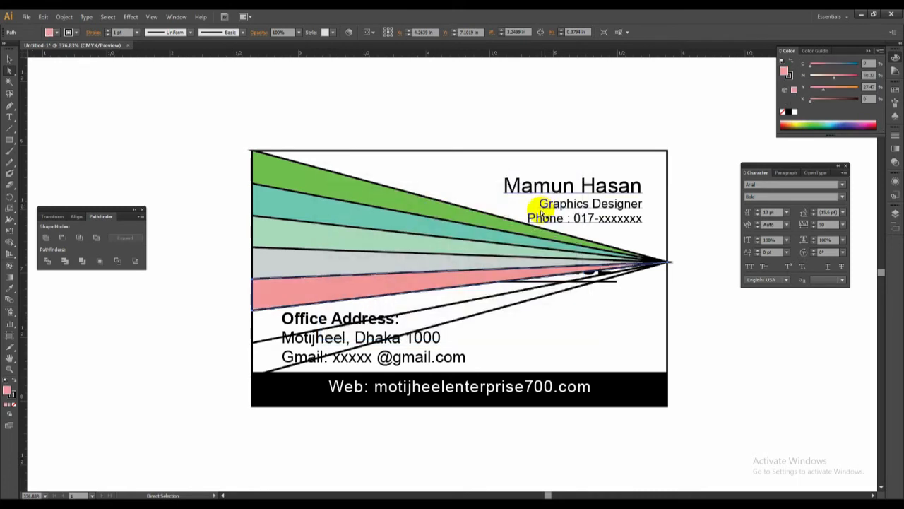
# Fill the sixth wedge from the top with pale grayish mauve, about C 20 and Y 13.
pyautogui.click(250, 323)
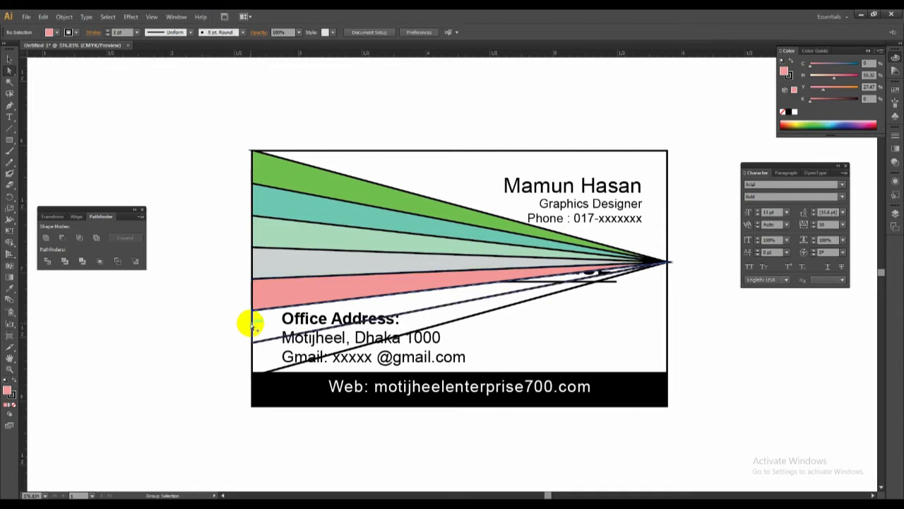
pyautogui.keyDown('alt'); pyautogui.click(249, 324); pyautogui.keyUp('alt')
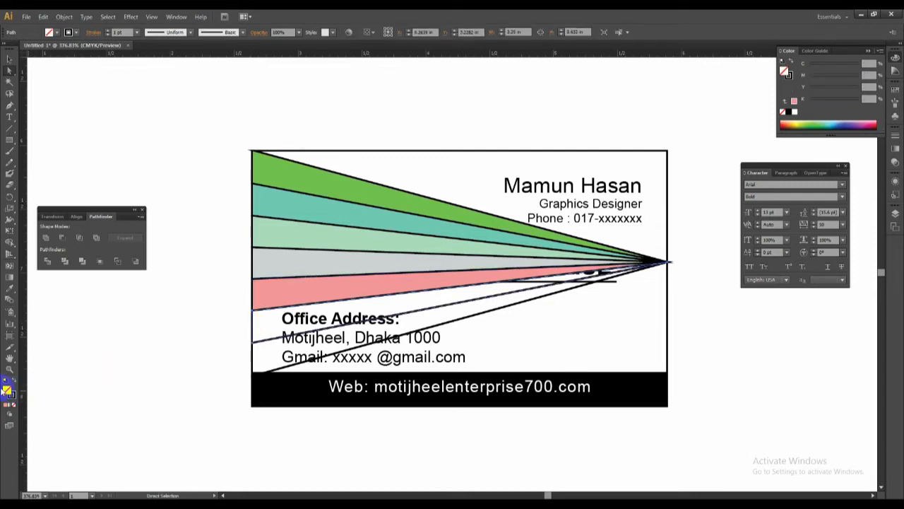
pyautogui.doubleClick(7, 390)
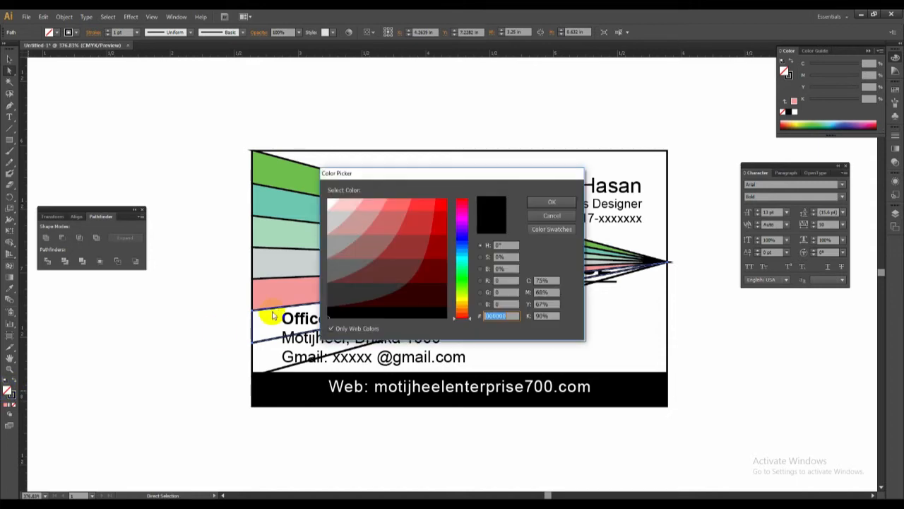
pyautogui.click(353, 228)
pyautogui.click(550, 204)
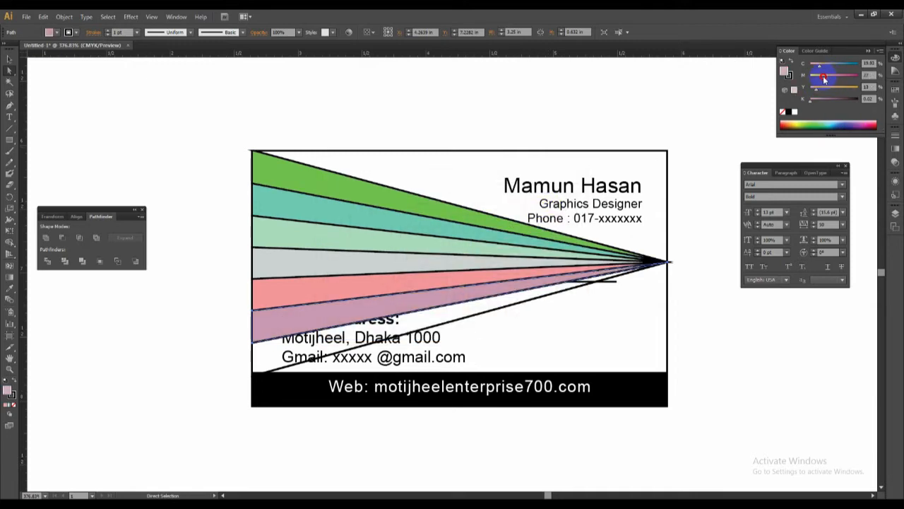
# Fill the seventh, lowest wedge with pale pink, hex FFCCCC, and deselect it.
pyautogui.click(252, 354)
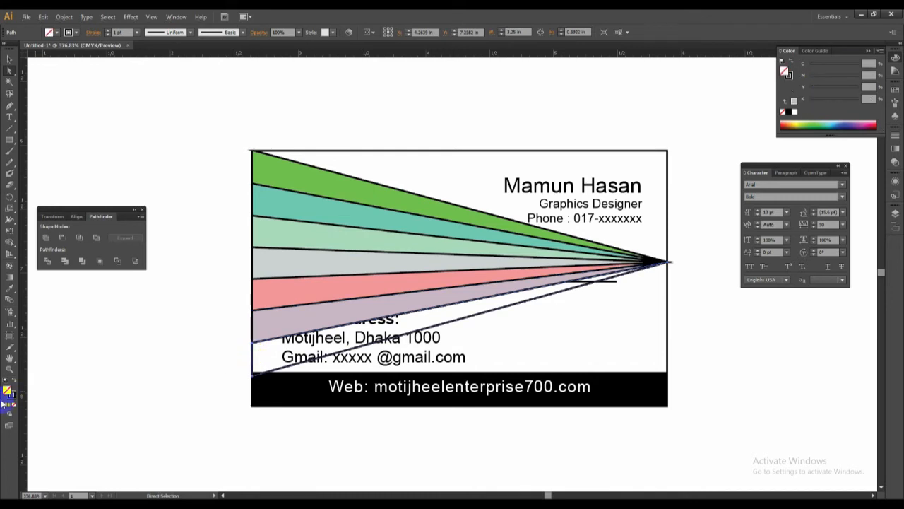
pyautogui.doubleClick(7, 394)
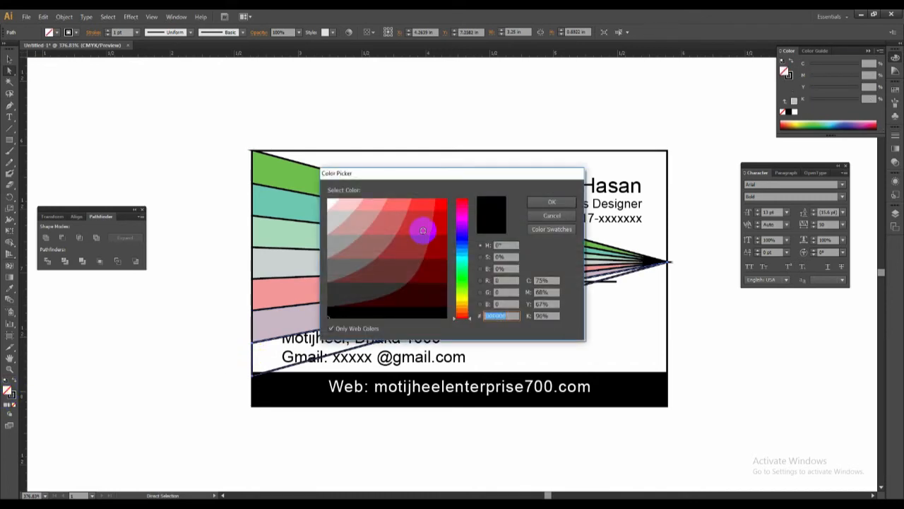
pyautogui.click(339, 208)
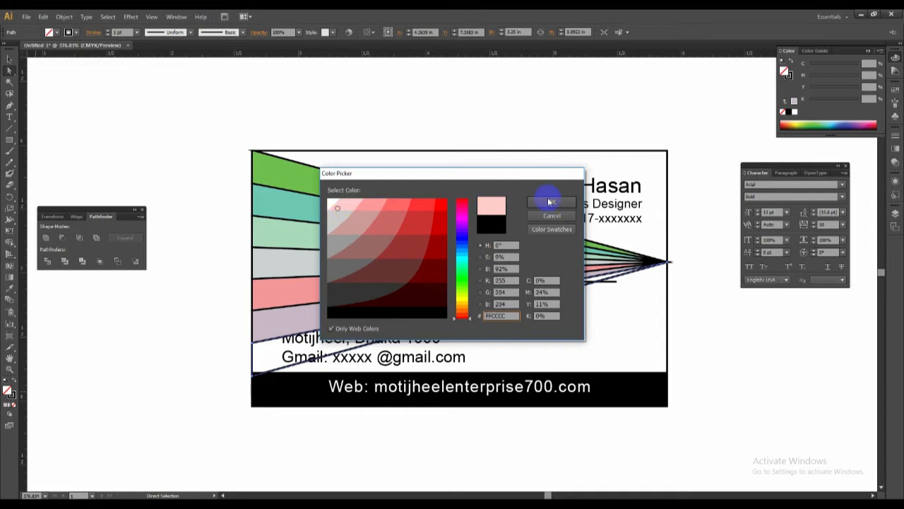
pyautogui.click(551, 203)
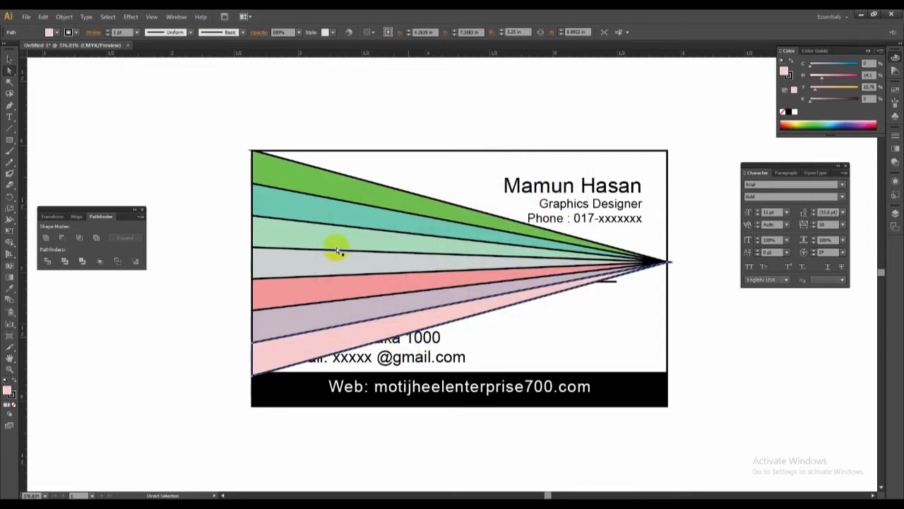
pyautogui.press('v')
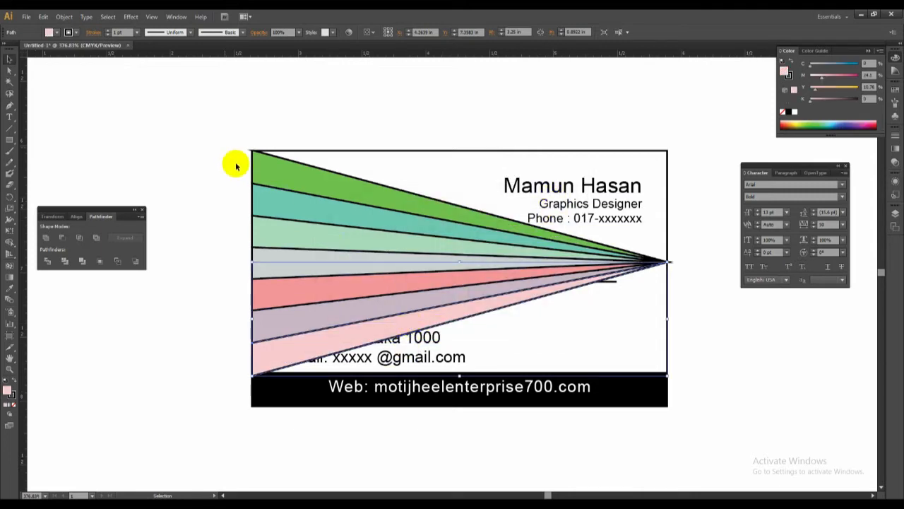
pyautogui.click(133, 309)
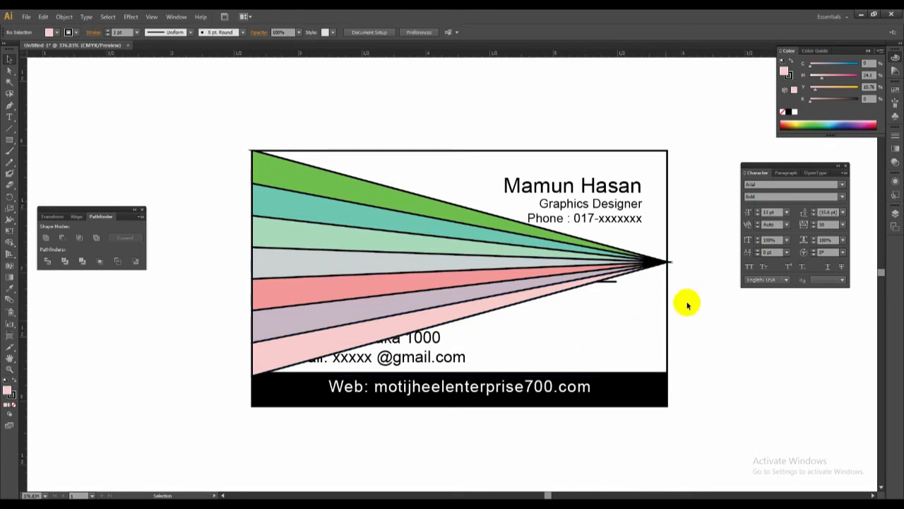
# Remove the black outlines from the whole wedge group.
pyautogui.moveTo(698, 295); pyautogui.dragTo(657, 249)
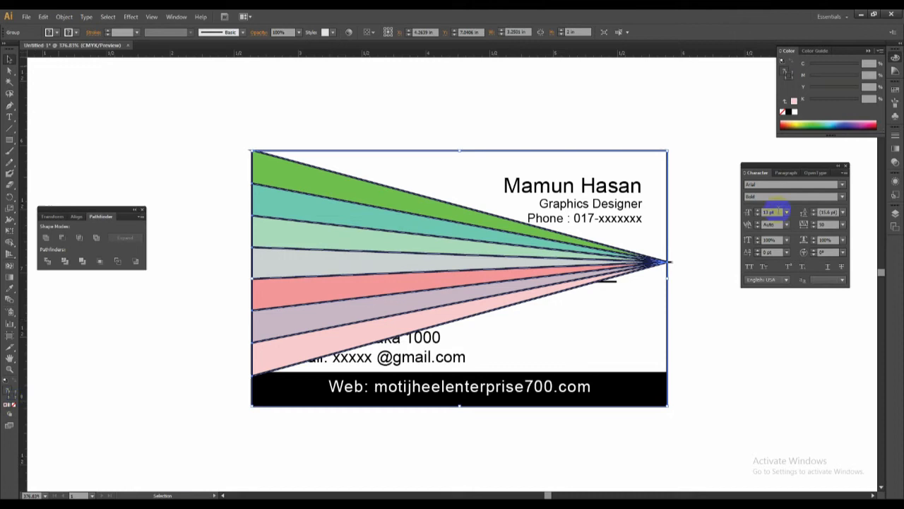
pyautogui.click(782, 112)
pyautogui.click(689, 242)
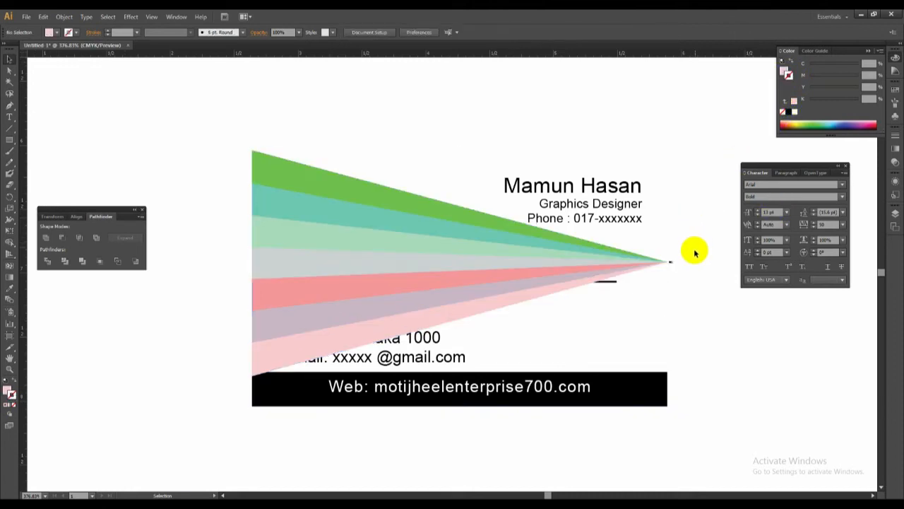
# Send the wedge group to the back, behind the logo, text and black web bar.
pyautogui.click(578, 271)
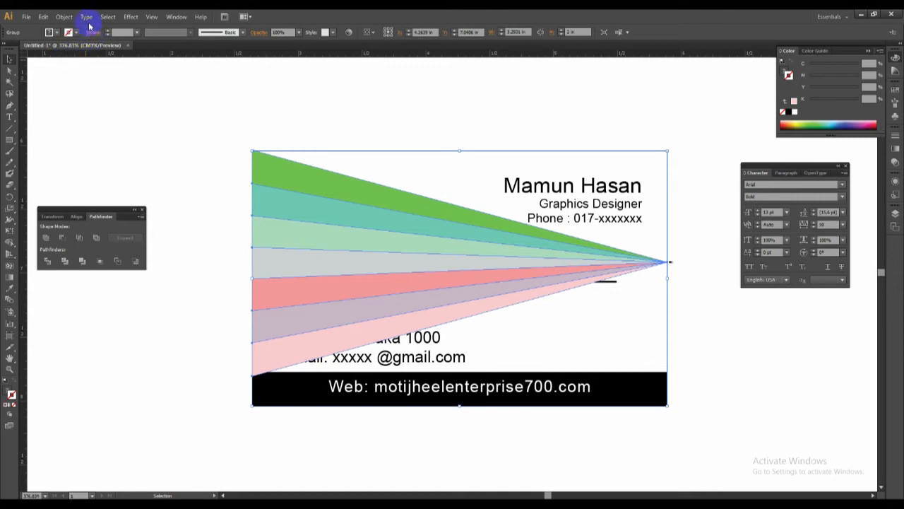
pyautogui.click(63, 18)
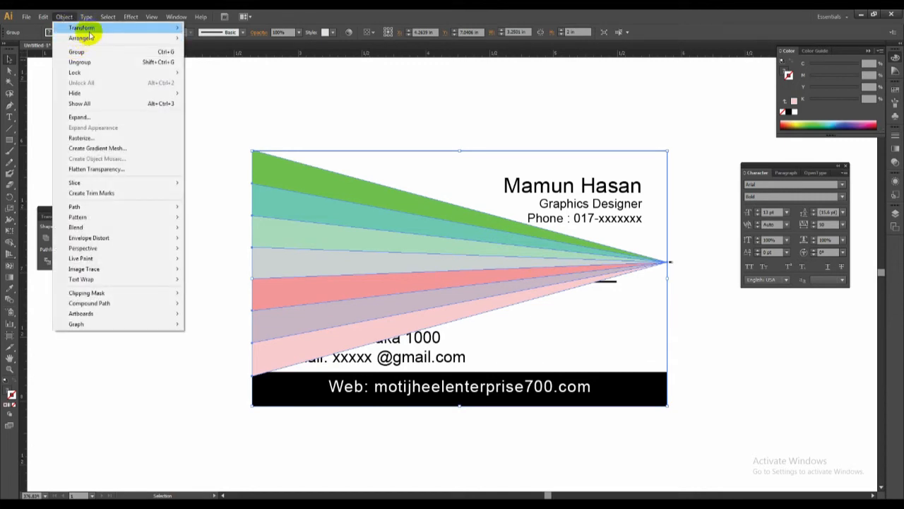
pyautogui.moveTo(84, 38)
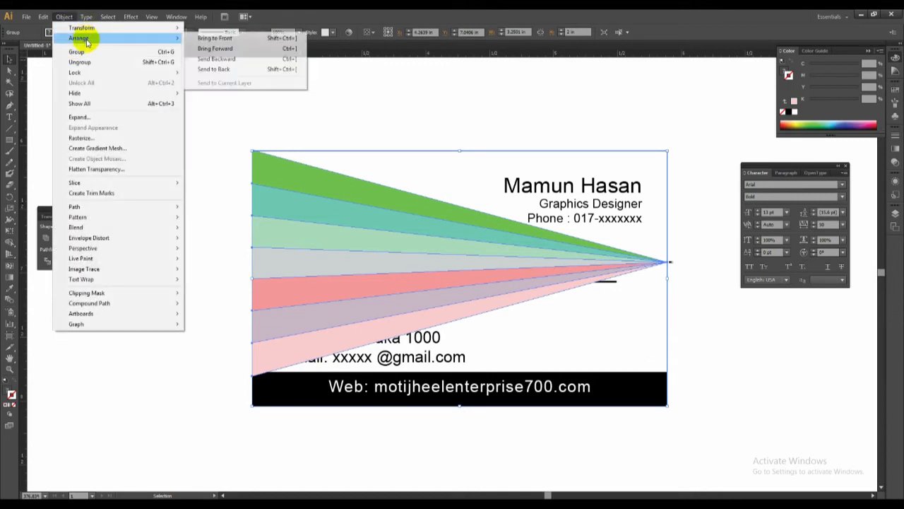
pyautogui.click(202, 71)
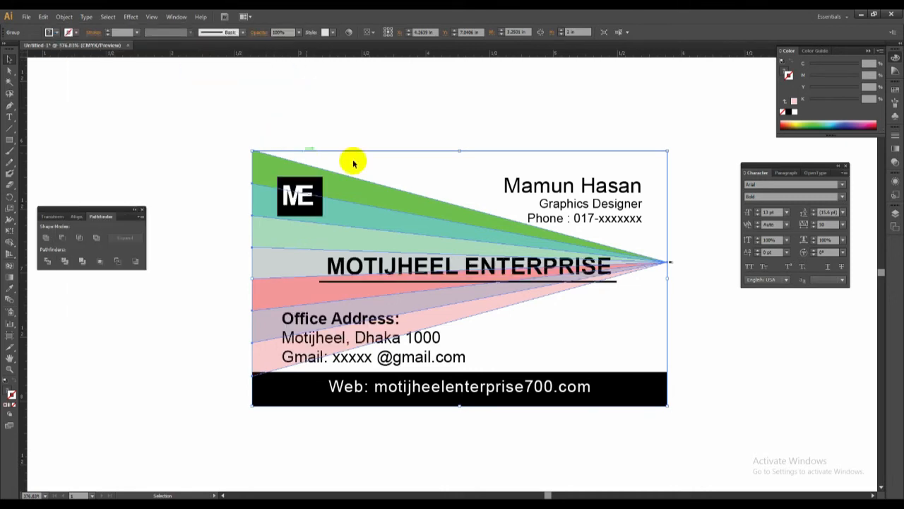
pyautogui.click(386, 113)
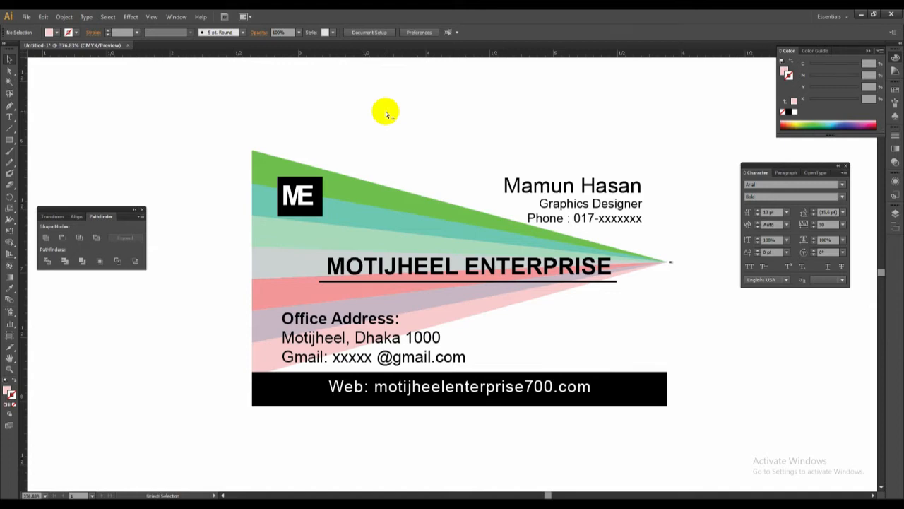
# Show the hidden pink card background and send it to the back, behind the wedges.
pyautogui.hotkey('ctrl', 'alt', '3')
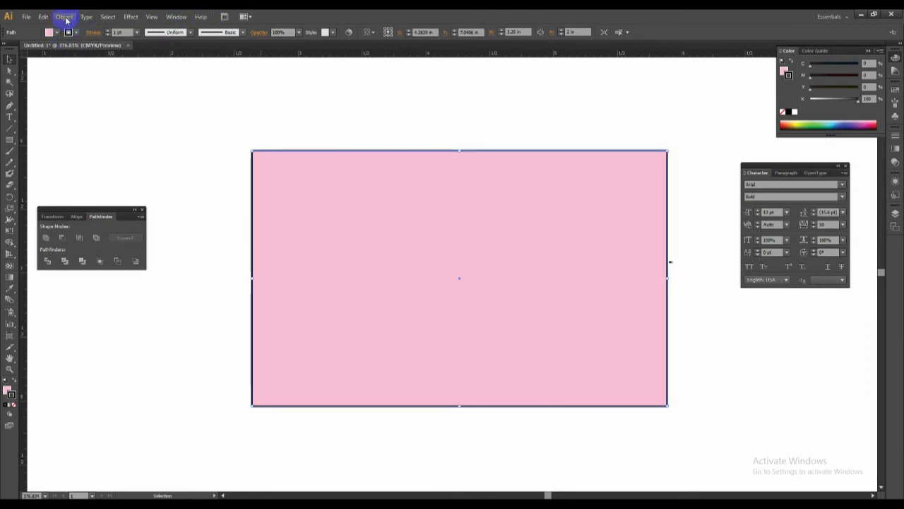
pyautogui.click(64, 18)
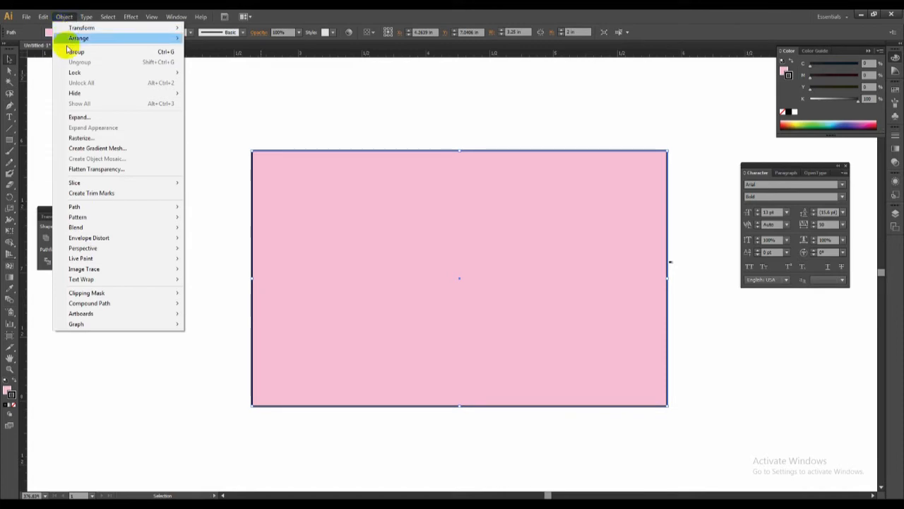
pyautogui.moveTo(76, 38)
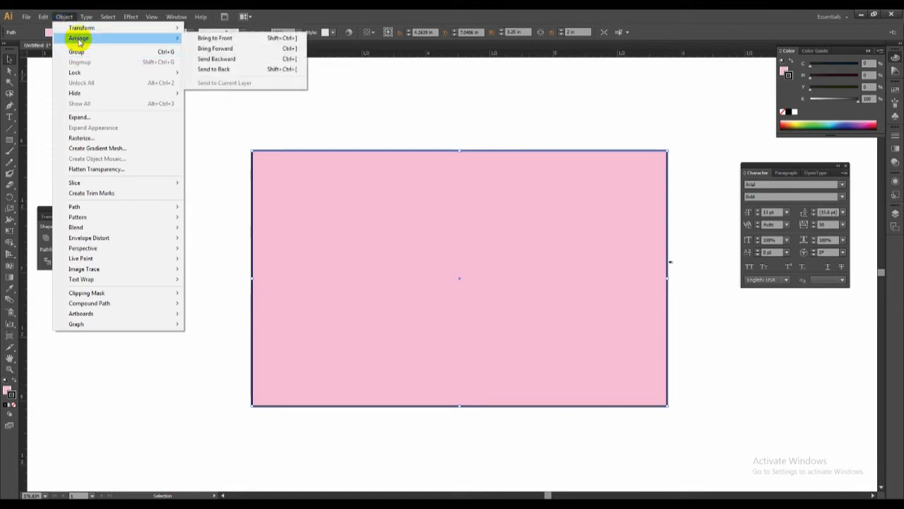
pyautogui.click(227, 38)
pyautogui.click(63, 15)
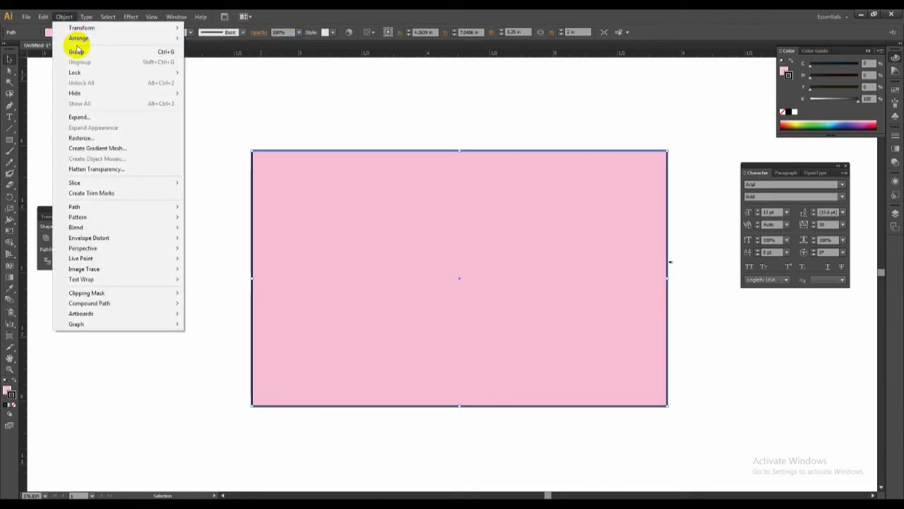
pyautogui.moveTo(105, 38)
pyautogui.click(256, 72)
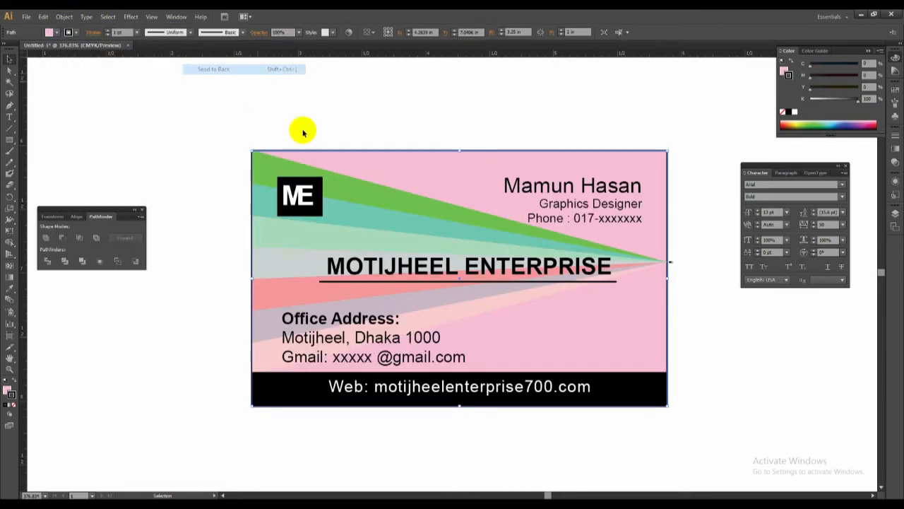
pyautogui.click(716, 286)
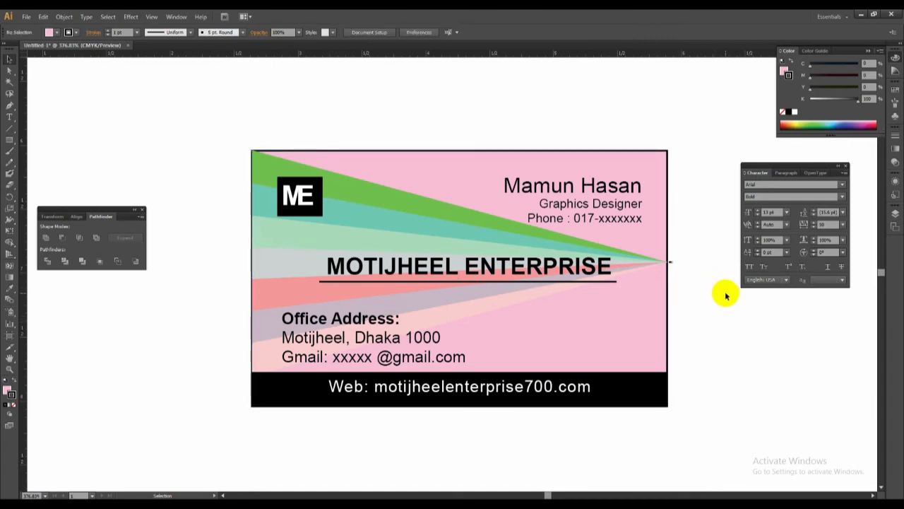
# Temporarily hide the pink background and the wedge group to isolate the stray mark beyond the wedge tip.
pyautogui.moveTo(684, 225); pyautogui.dragTo(661, 236)
pyautogui.click(693, 252)
pyautogui.click(653, 234)
pyautogui.press('Delete')
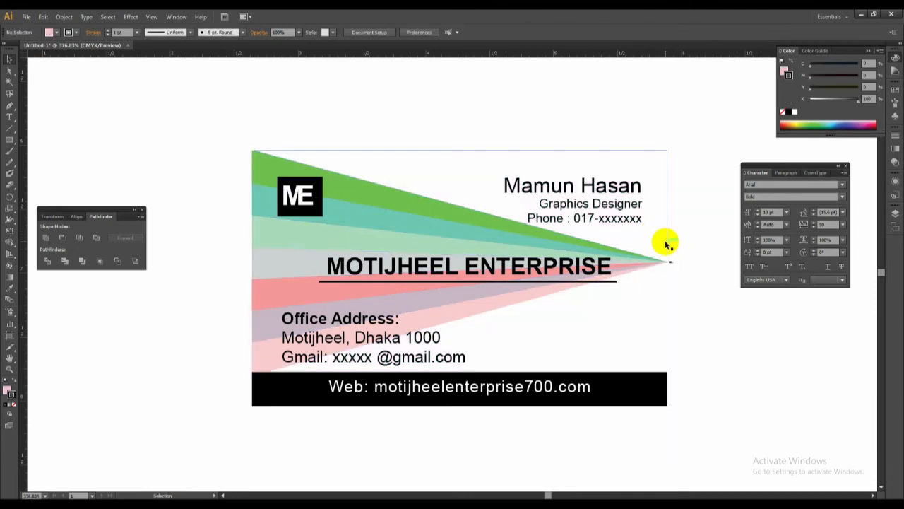
pyautogui.moveTo(666, 243); pyautogui.dragTo(682, 263)
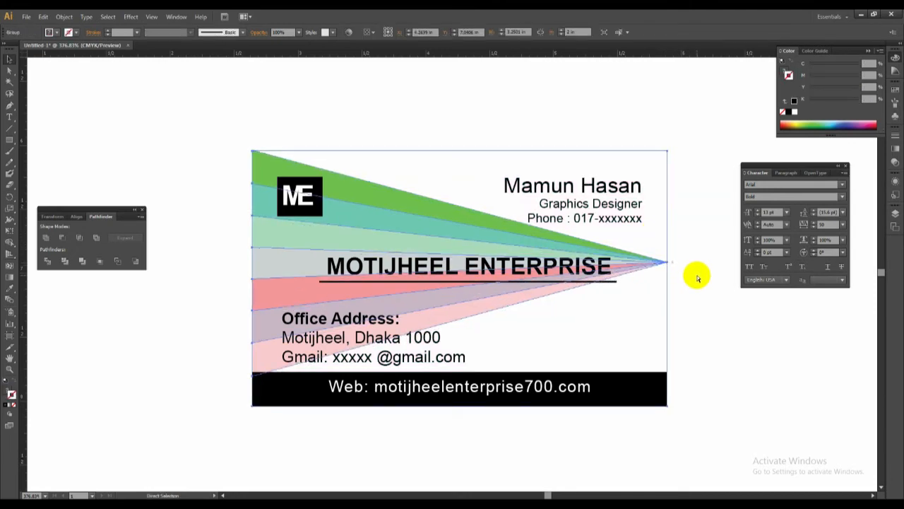
pyautogui.press('Delete')
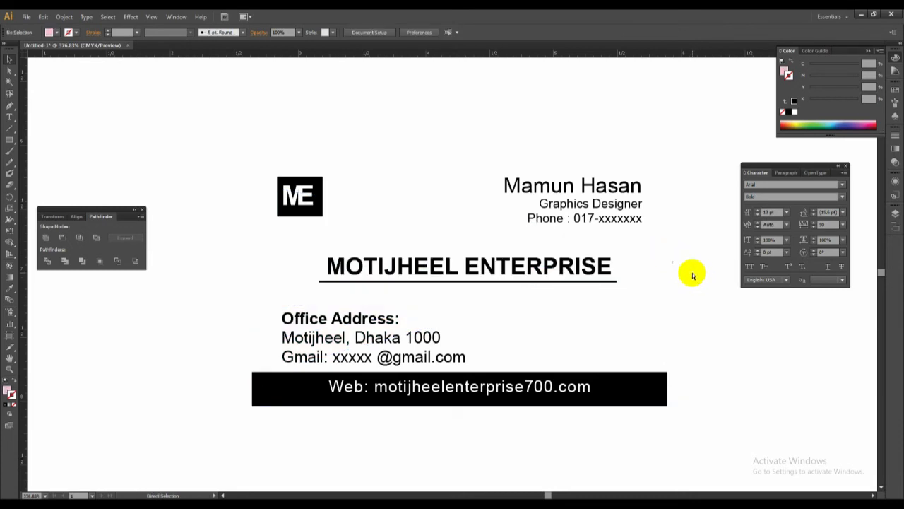
# Delete the stray mark beyond the wedge tip and bring back the hidden background and wedges.
pyautogui.hotkey('ctrl', 'y')
pyautogui.hotkey('ctrl', 'y')
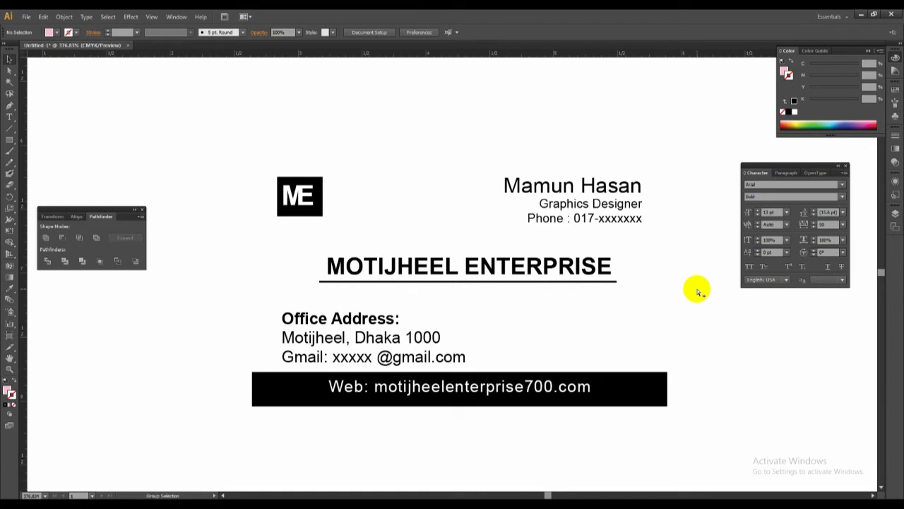
pyautogui.hotkey('ctrl', 'z')
pyautogui.click(709, 293)
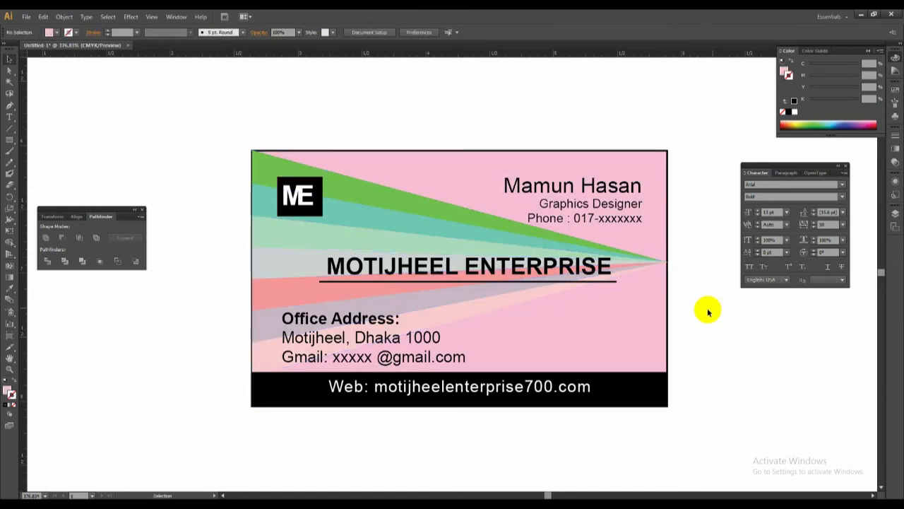
# Recolor the MOTIJHEEL ENTERPRISE heading, trying red and blue before settling on purple, about C 60, M 100, Y 0, K 0.
pyautogui.press('z')
pyautogui.moveTo(309, 194); pyautogui.dragTo(741, 434)
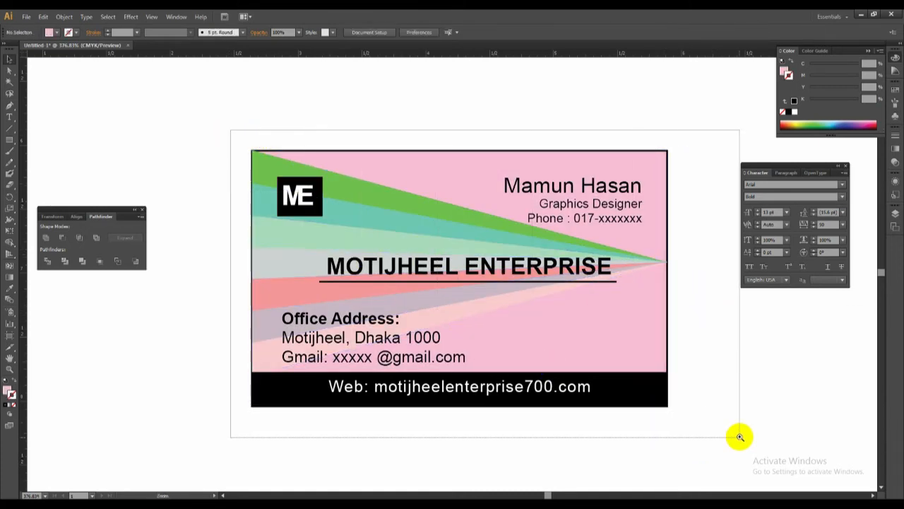
pyautogui.click(339, 254)
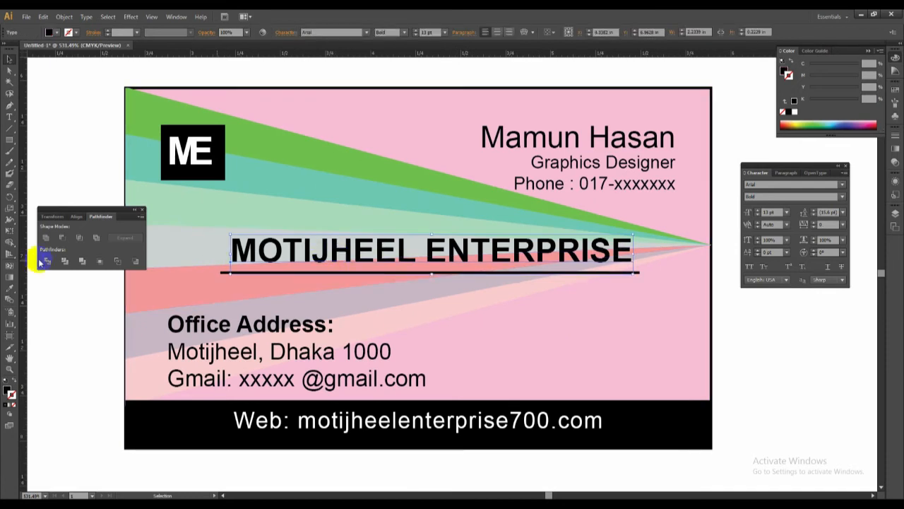
pyautogui.click(8, 389)
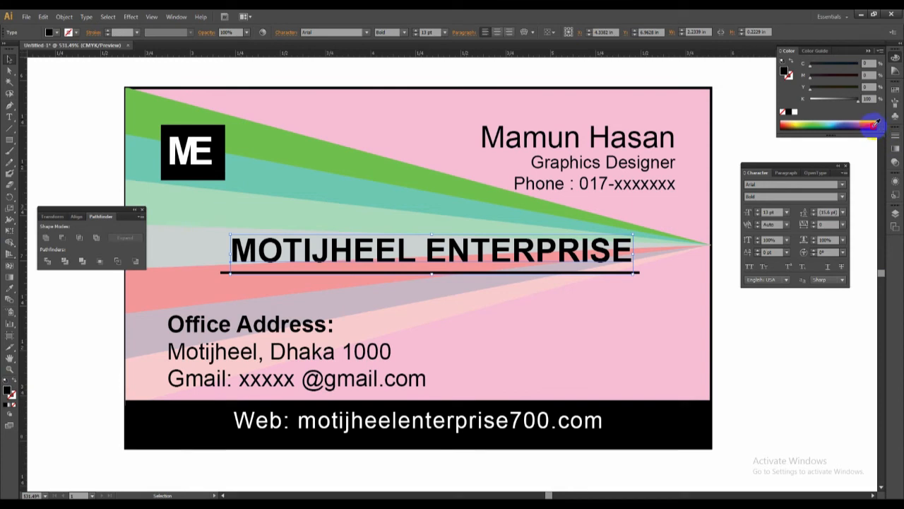
pyautogui.click(876, 124)
pyautogui.click(876, 121)
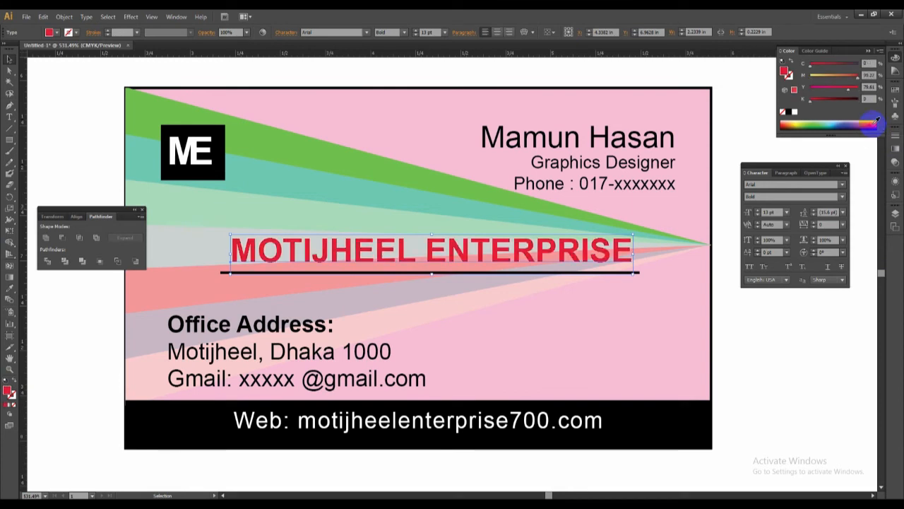
pyautogui.click(838, 122)
pyautogui.click(843, 127)
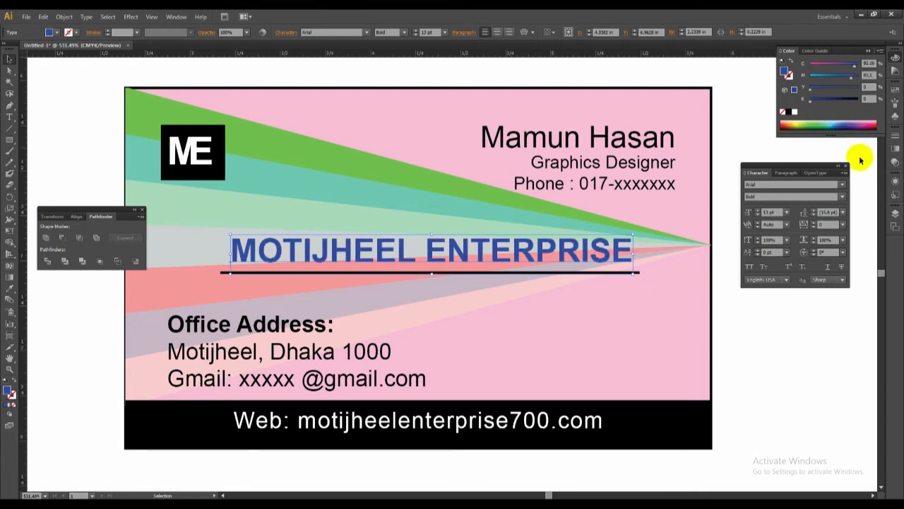
pyautogui.click(790, 121)
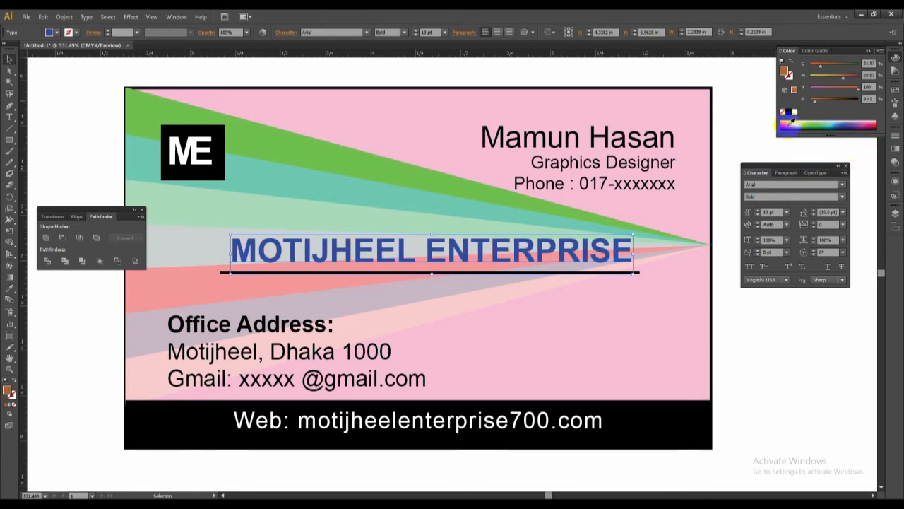
pyautogui.click(813, 124)
pyautogui.click(830, 124)
pyautogui.click(857, 125)
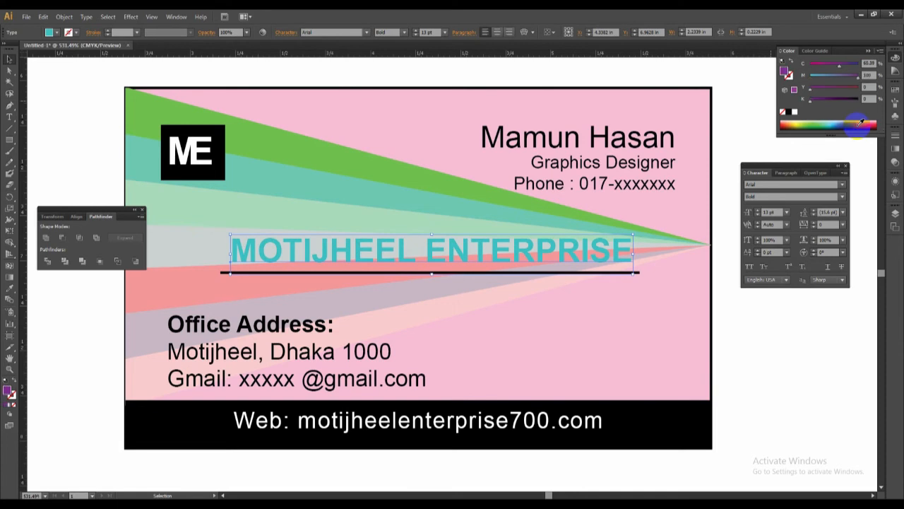
# Reduce the opacity of the coloured wedge group on the pink card to 80%.
pyautogui.click(749, 351)
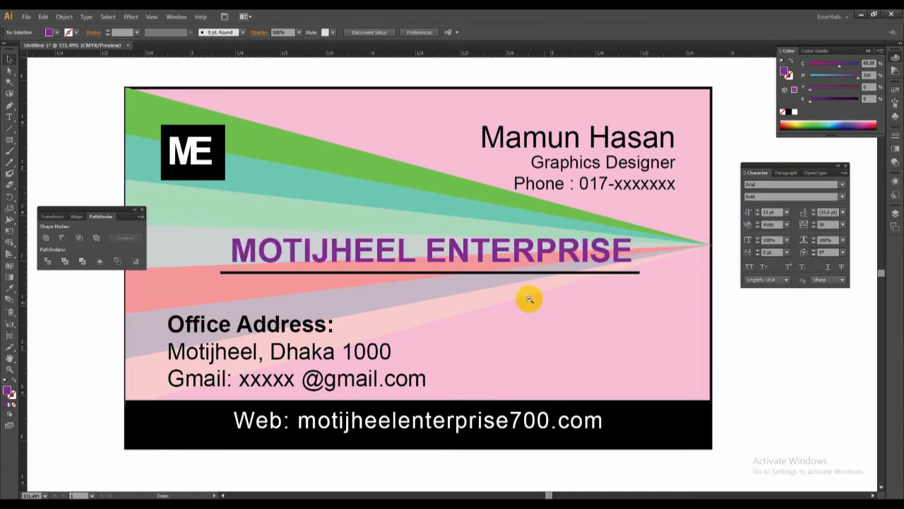
pyautogui.keyDown('ctrl'); pyautogui.keyDown('alt'); pyautogui.click(529, 299); pyautogui.keyUp('alt'); pyautogui.keyUp('ctrl')
pyautogui.keyDown('ctrl'); pyautogui.keyDown('alt'); pyautogui.click(529, 299); pyautogui.keyUp('alt'); pyautogui.keyUp('ctrl')
pyautogui.keyDown('ctrl'); pyautogui.keyDown('alt'); pyautogui.click(527, 299); pyautogui.keyUp('alt'); pyautogui.keyUp('ctrl')
pyautogui.moveTo(631, 330); pyautogui.dragTo(823, 394)
pyautogui.moveTo(333, 186); pyautogui.dragTo(658, 385)
pyautogui.click(312, 213)
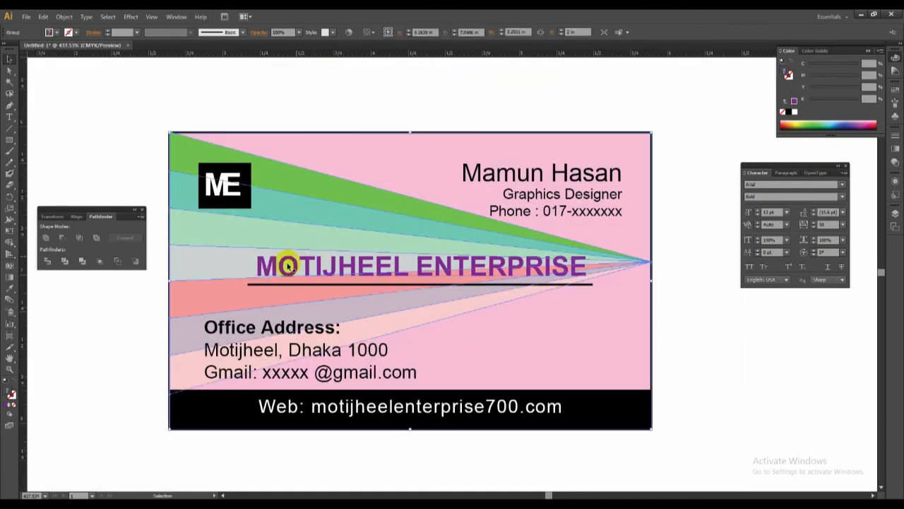
pyautogui.click(727, 150)
pyautogui.click(648, 133)
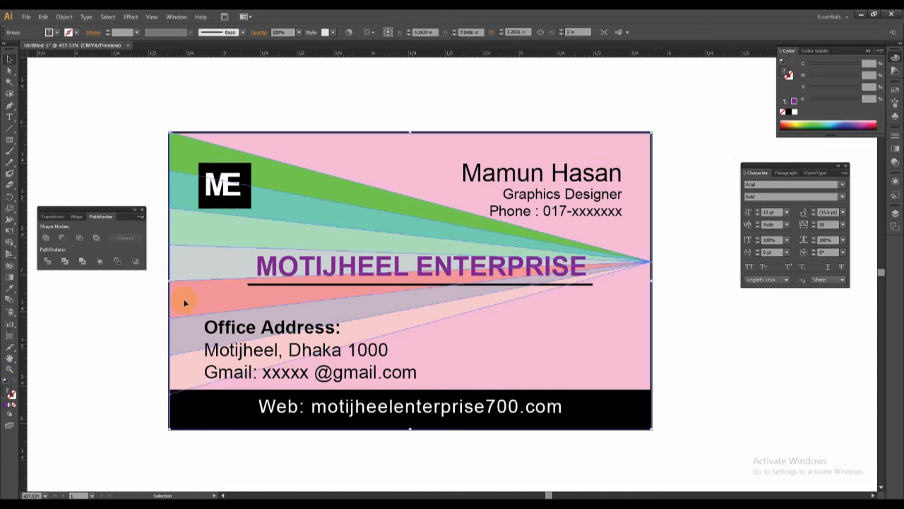
pyautogui.click(298, 34)
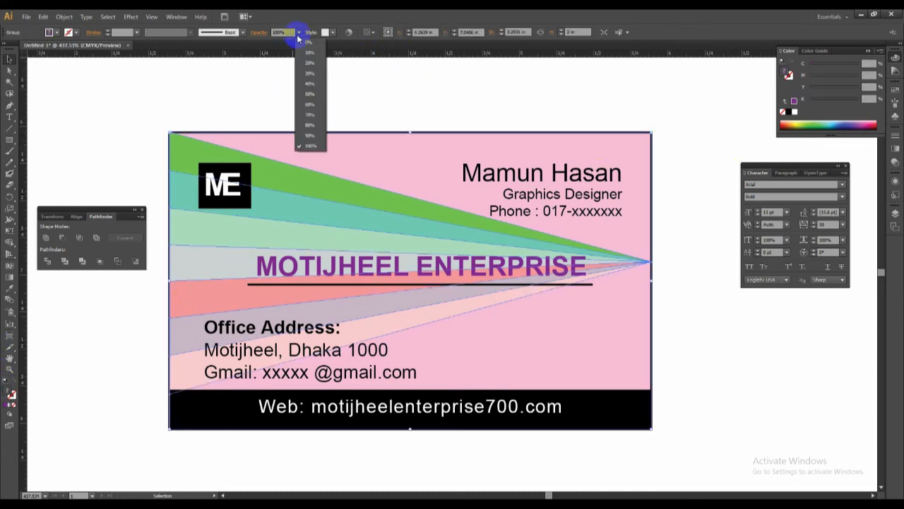
pyautogui.click(310, 125)
pyautogui.click(284, 73)
# Recolor the MOTIJHEEL ENTERPRISE heading on the wedge card black (K 100).
pyautogui.press('z')
pyautogui.keyDown('ctrl'); pyautogui.keyDown('alt'); pyautogui.click(490, 291); pyautogui.keyUp('alt'); pyautogui.keyUp('ctrl')
pyautogui.keyDown('ctrl'); pyautogui.keyDown('alt'); pyautogui.click(490, 291); pyautogui.keyUp('alt'); pyautogui.keyUp('ctrl')
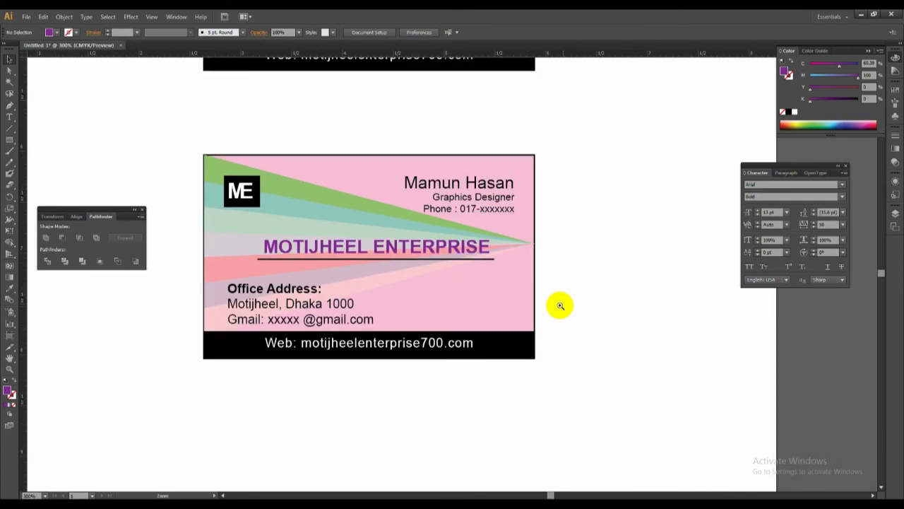
pyautogui.click(423, 254)
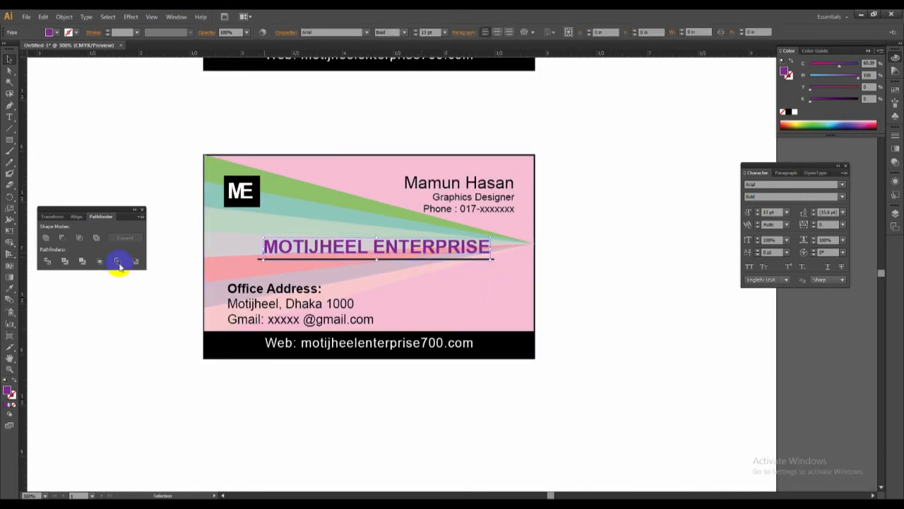
pyautogui.click(789, 112)
pyautogui.click(592, 234)
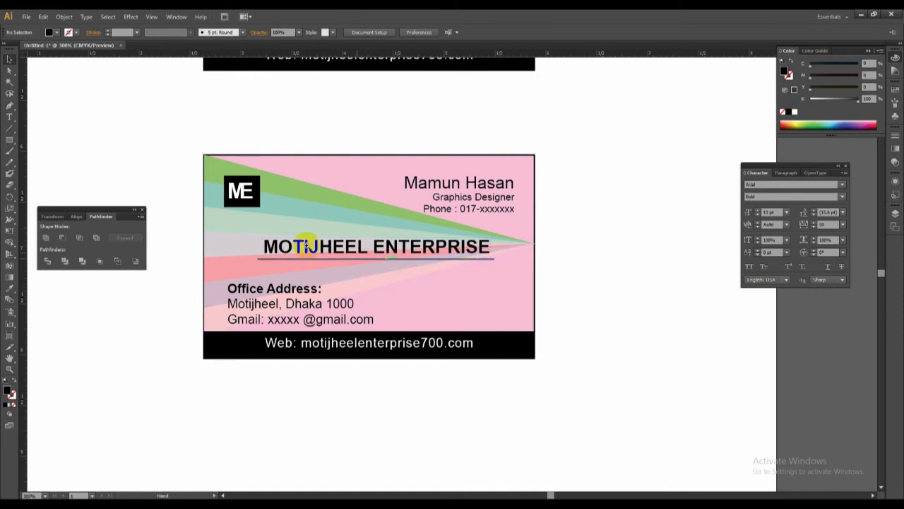
# Set the stroke weight of the line beneath the MOTIJHEEL ENTERPRISE heading to 2 pt.
pyautogui.moveTo(204, 156); pyautogui.dragTo(488, 335)
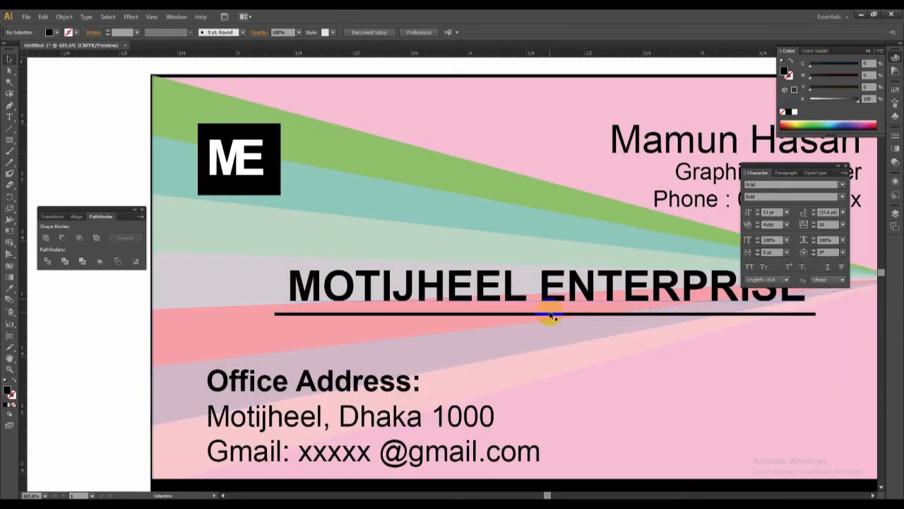
pyautogui.click(551, 314)
pyautogui.click(10, 397)
pyautogui.click(896, 138)
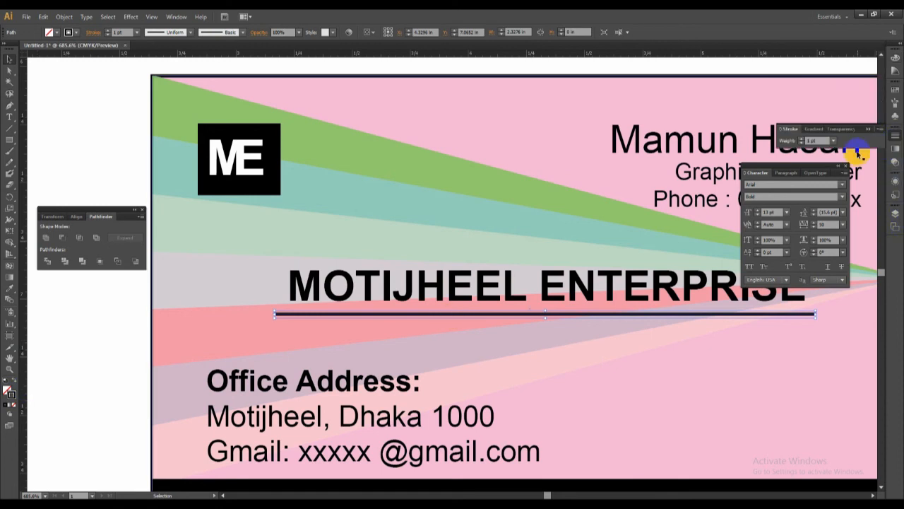
pyautogui.click(834, 140)
pyautogui.click(845, 192)
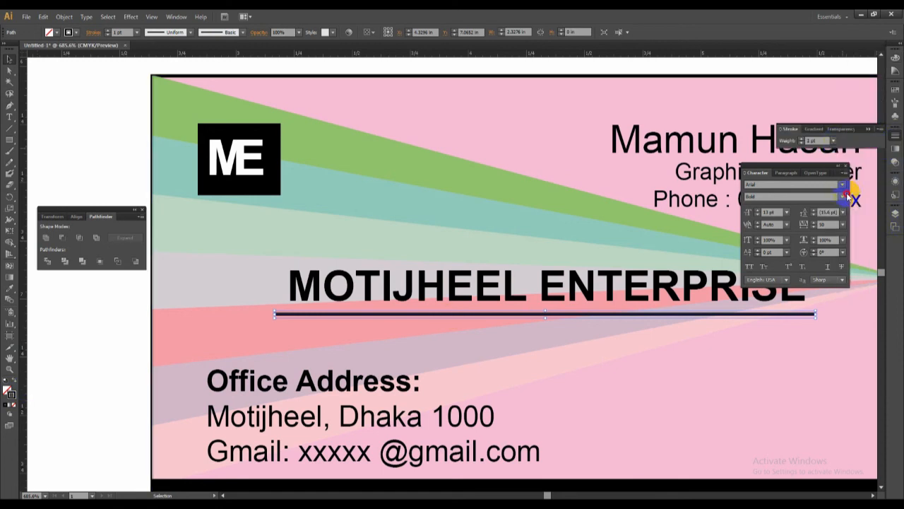
pyautogui.keyDown('alt'); pyautogui.click(593, 287); pyautogui.keyUp('alt')
pyautogui.click(546, 285)
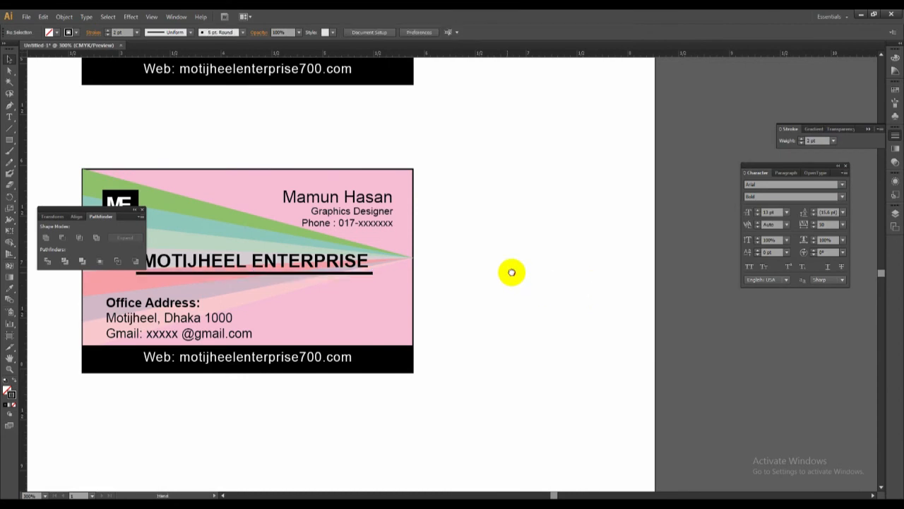
# Examine the wedge card up close, hide the interface panels, and view all three card variants together.
pyautogui.moveTo(409, 266); pyautogui.dragTo(610, 303)
pyautogui.moveTo(402, 280); pyautogui.dragTo(402, 257)
pyautogui.moveTo(244, 157); pyautogui.dragTo(655, 406)
pyautogui.keyDown('alt'); pyautogui.click(536, 288); pyautogui.keyUp('alt')
pyautogui.keyDown('alt'); pyautogui.click(451, 231); pyautogui.keyUp('alt')
pyautogui.moveTo(513, 251); pyautogui.dragTo(618, 242)
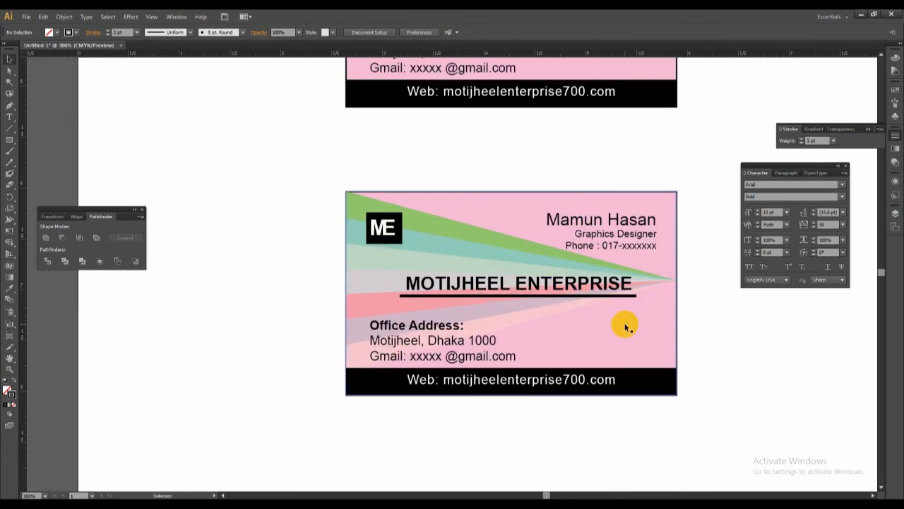
pyautogui.press('z')
pyautogui.moveTo(333, 177); pyautogui.dragTo(729, 424)
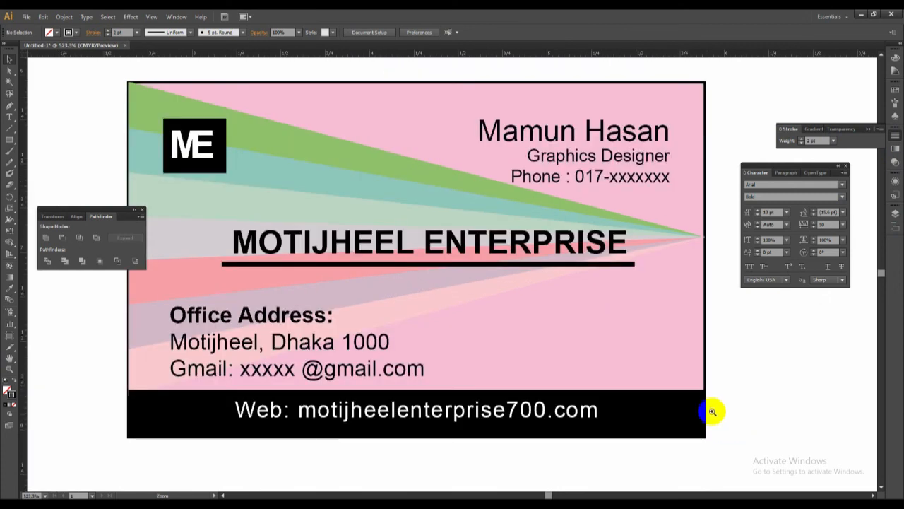
pyautogui.press('Tab')
pyautogui.hotkey('ctrl', '-')
pyautogui.moveTo(506, 268); pyautogui.dragTo(600, 315)
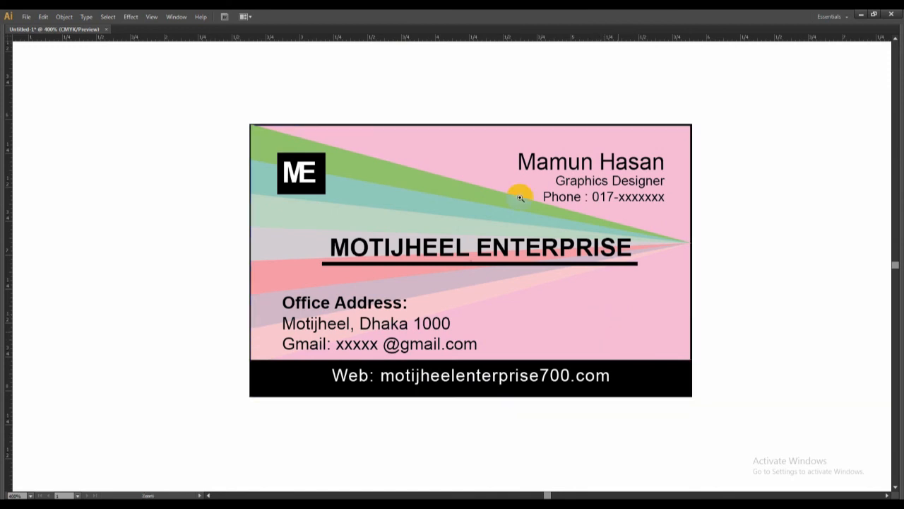
pyautogui.hotkey('ctrl', '-')
pyautogui.hotkey('ctrl', '-')
pyautogui.hotkey('ctrl', '-')
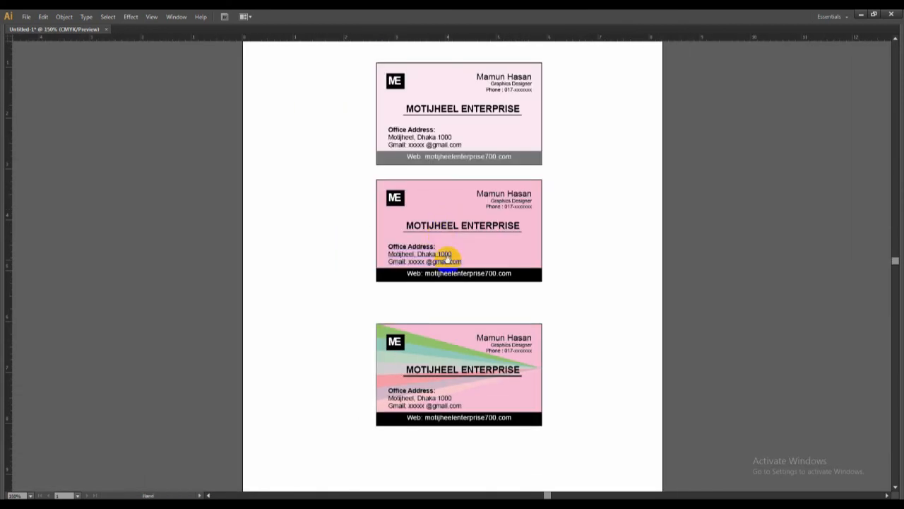